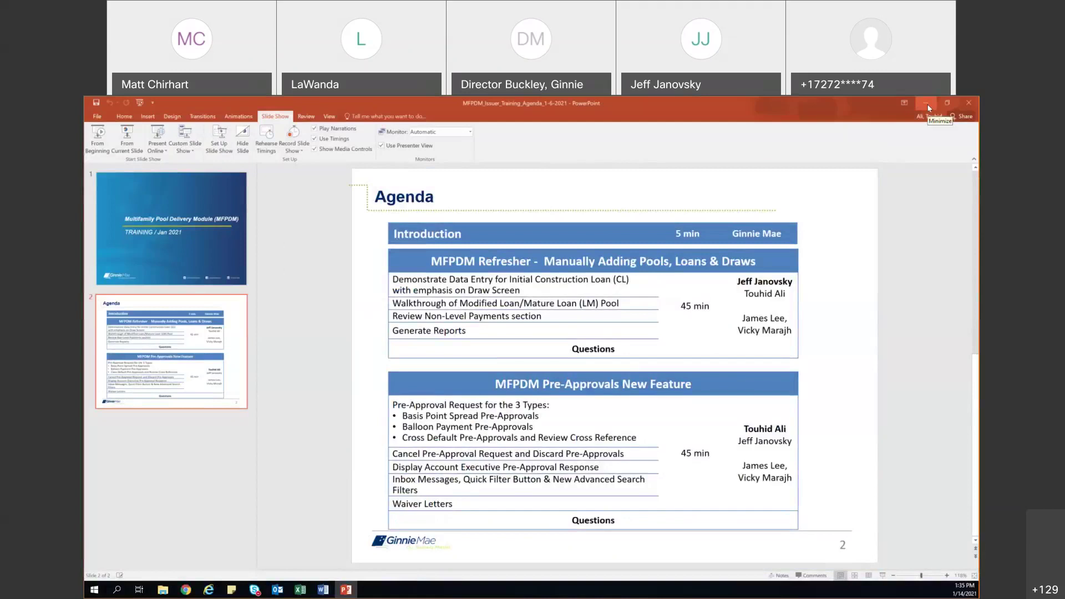
Bring the MFPDM Pools & Loans list back to the front and choose ADD POOLS
{"action": "left_click", "coordinate": [186, 592]}
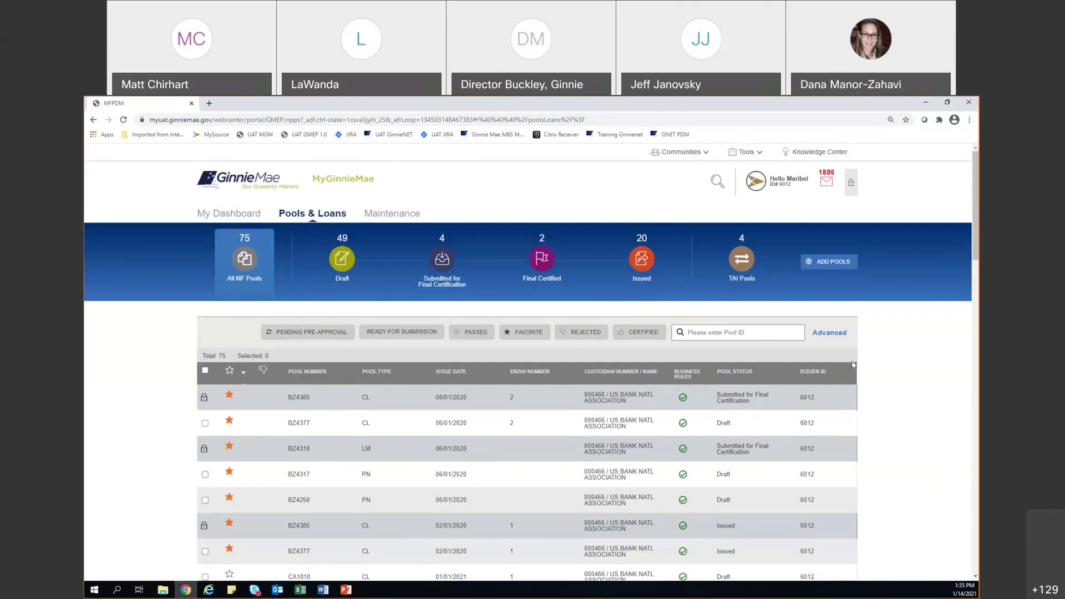
{"action": "key", "text": "alt+Tab"}
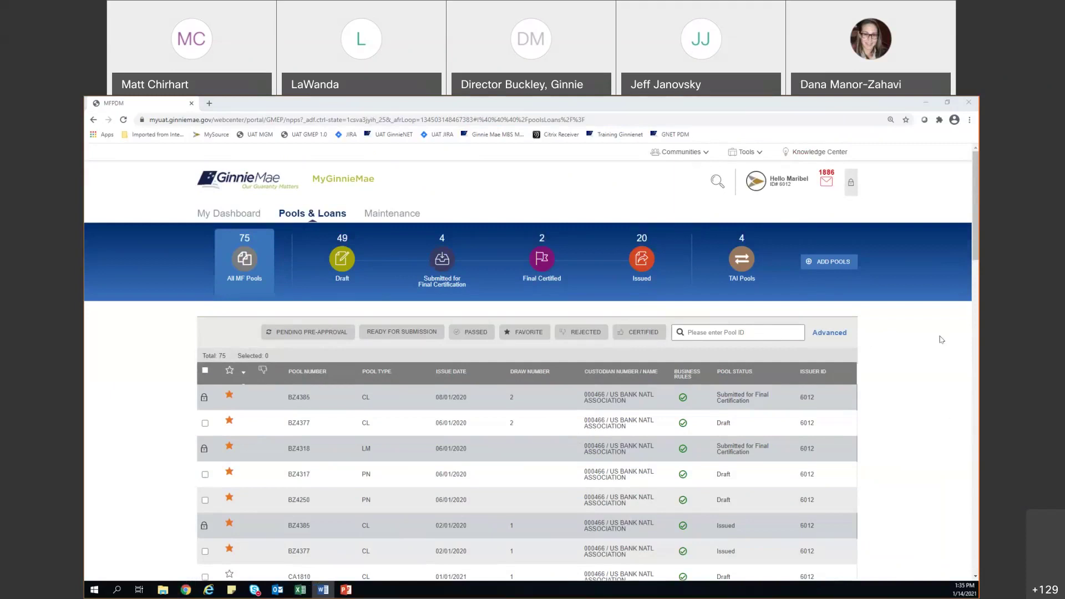
{"action": "left_click", "coordinate": [973, 230]}
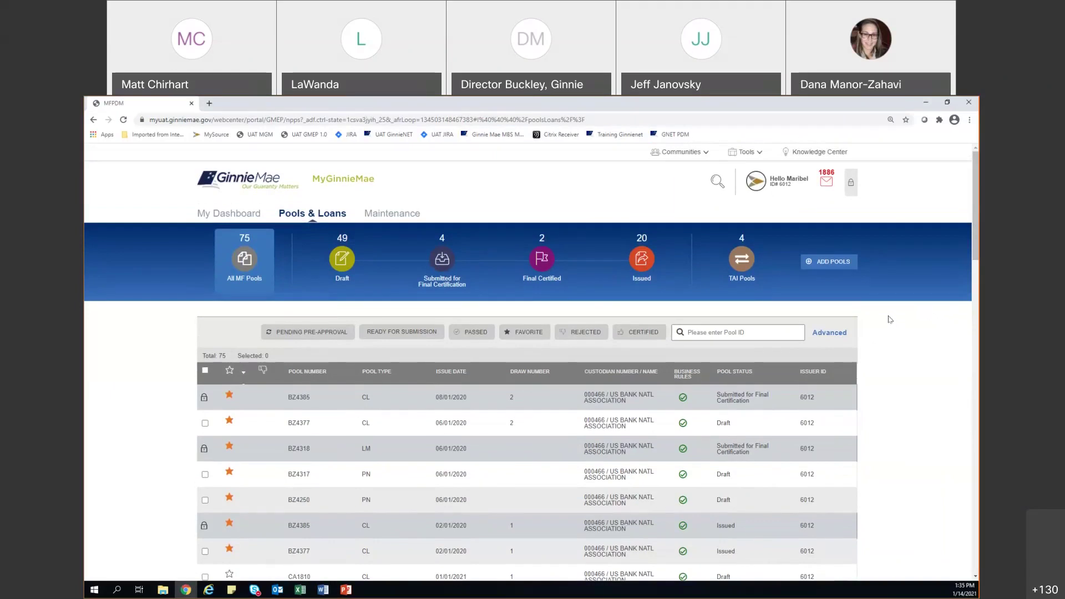
{"action": "left_click", "coordinate": [825, 271]}
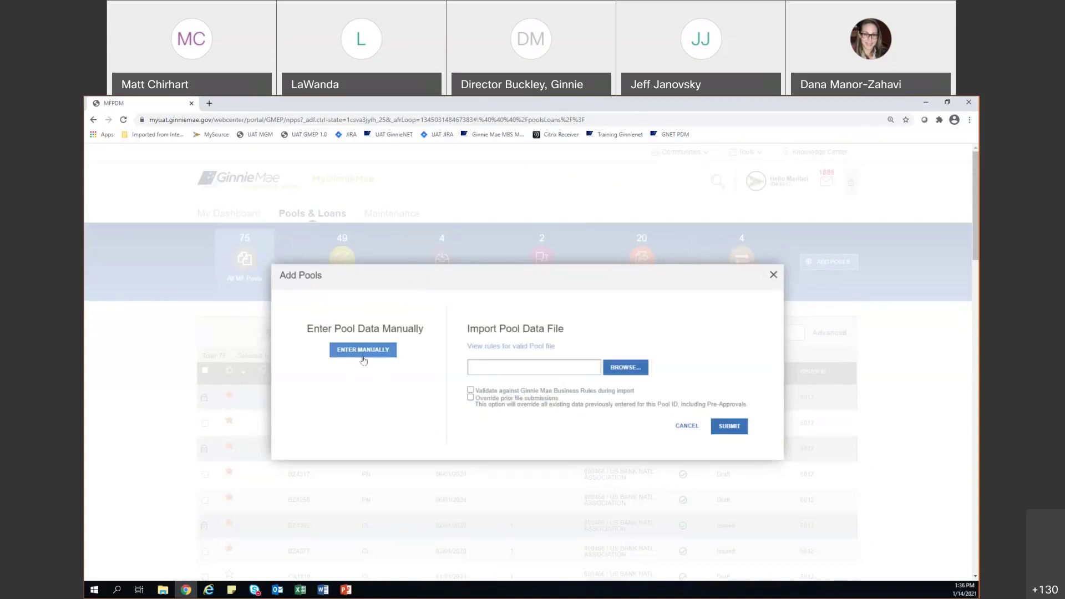
Choose manual entry in the Add Pools dialog to create a new pool
{"action": "left_click", "coordinate": [363, 360]}
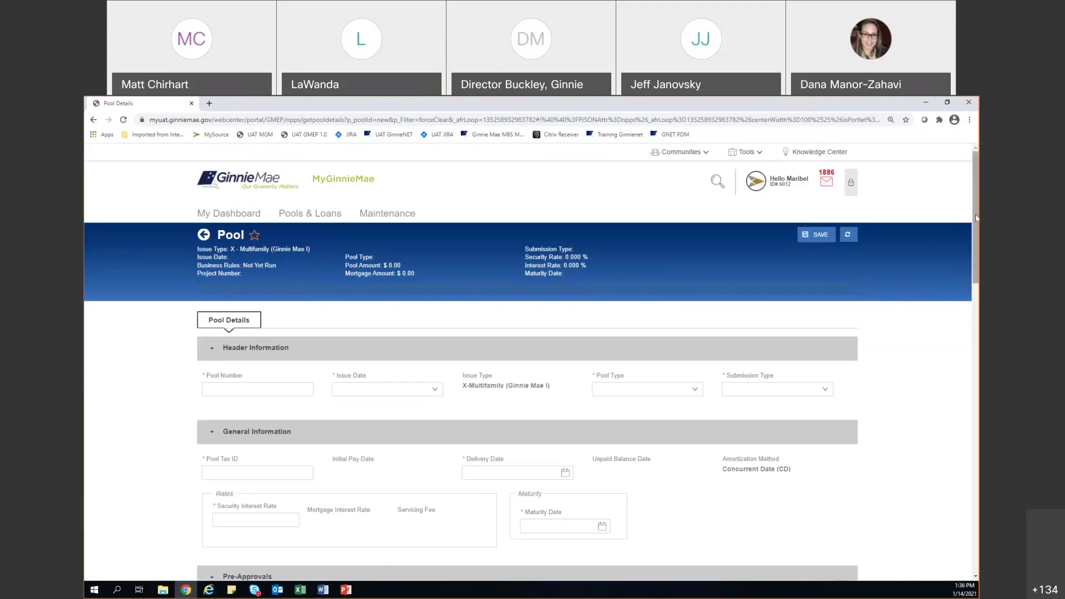
Enter CA1820 as the pool number
{"action": "left_click_drag", "start_coordinate": [977, 218], "coordinate": [975, 240]}
{"action": "left_click", "coordinate": [230, 316]}
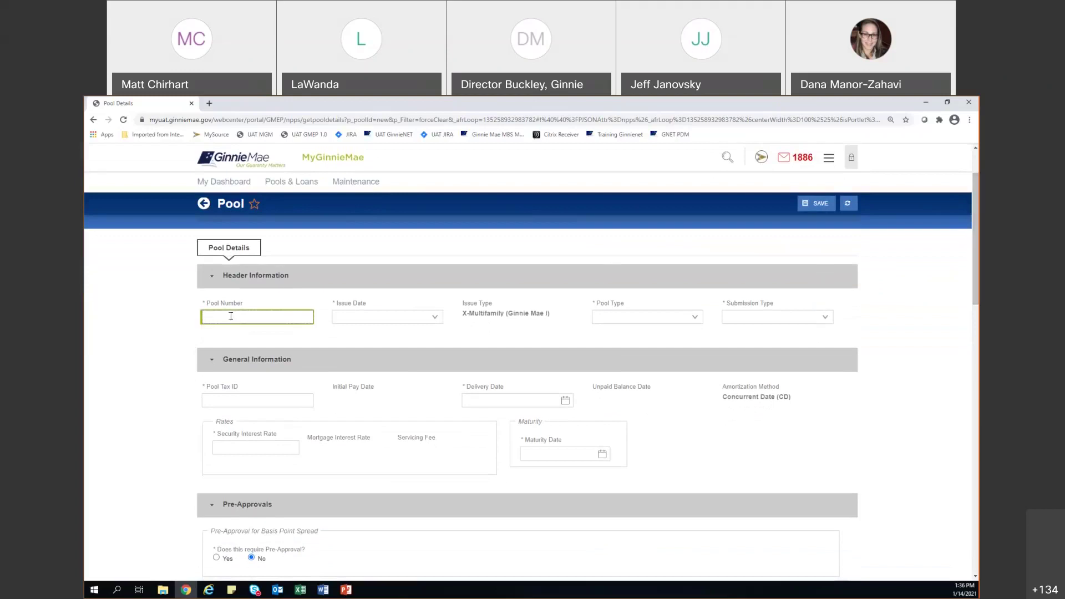
{"action": "type", "text": "CA1820"}
{"action": "left_click", "coordinate": [250, 337]}
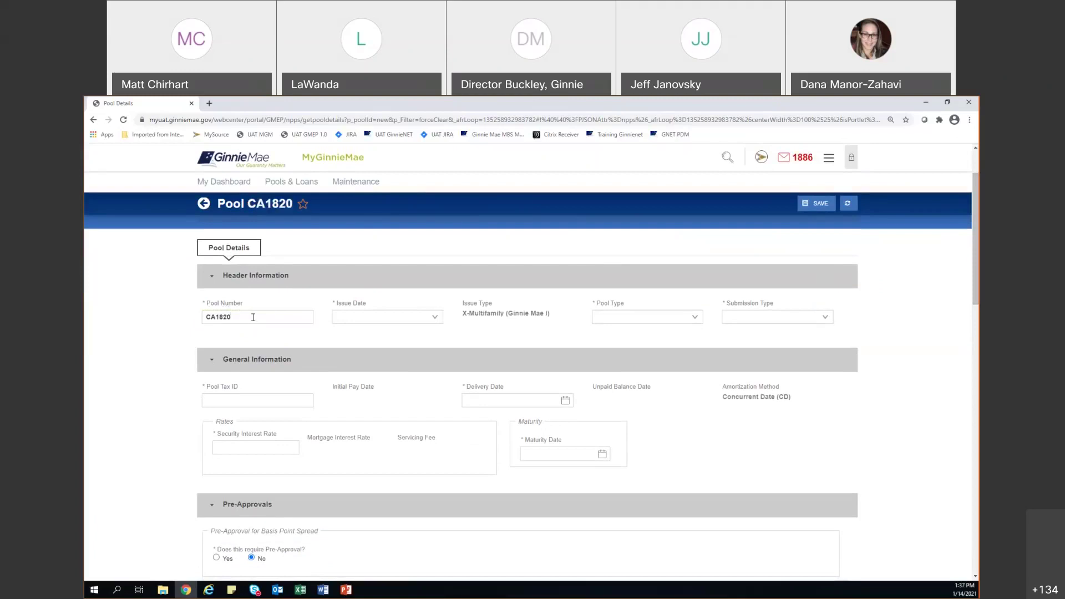
{"action": "left_click", "coordinate": [259, 315]}
Set issue date 01/01/2021, pool type CL-Construction Loan and submission type 01-Initial Construction Loan
{"action": "left_click", "coordinate": [436, 320]}
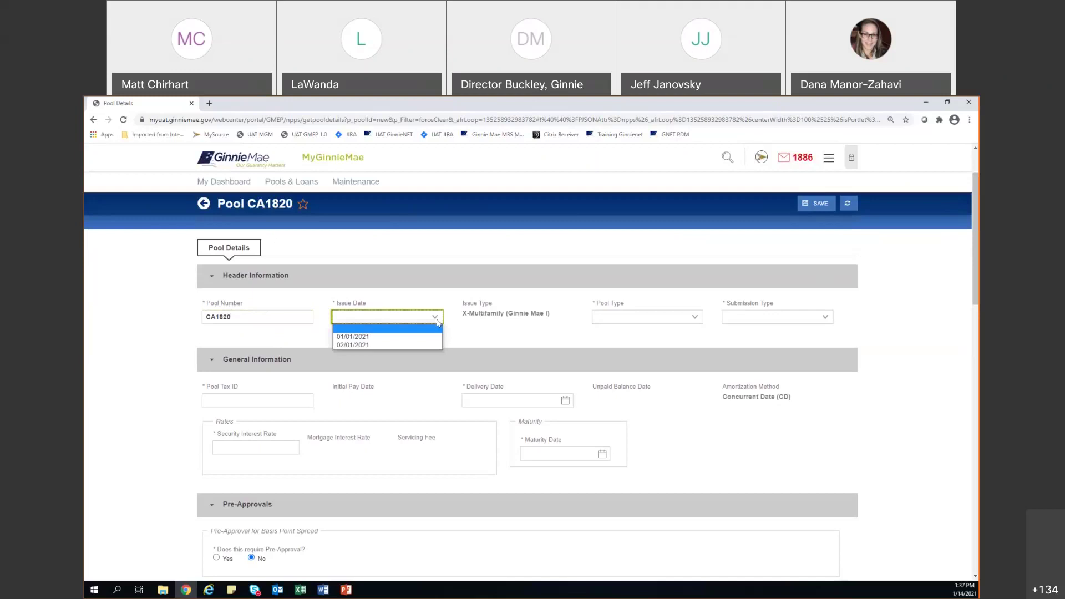
{"action": "left_click", "coordinate": [378, 338]}
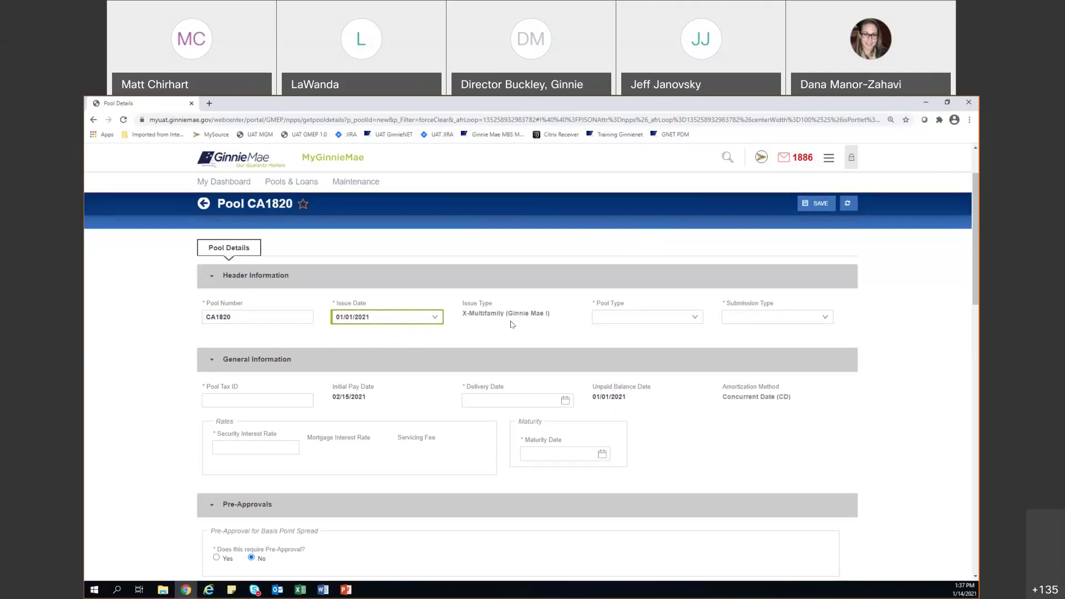
{"action": "left_click", "coordinate": [694, 321]}
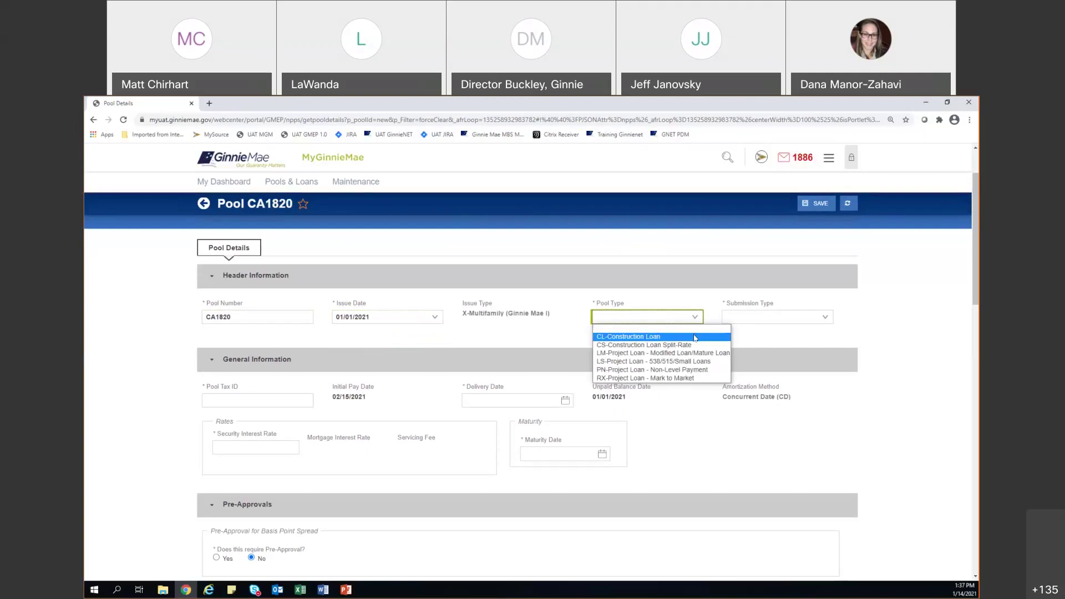
{"action": "left_click", "coordinate": [694, 338]}
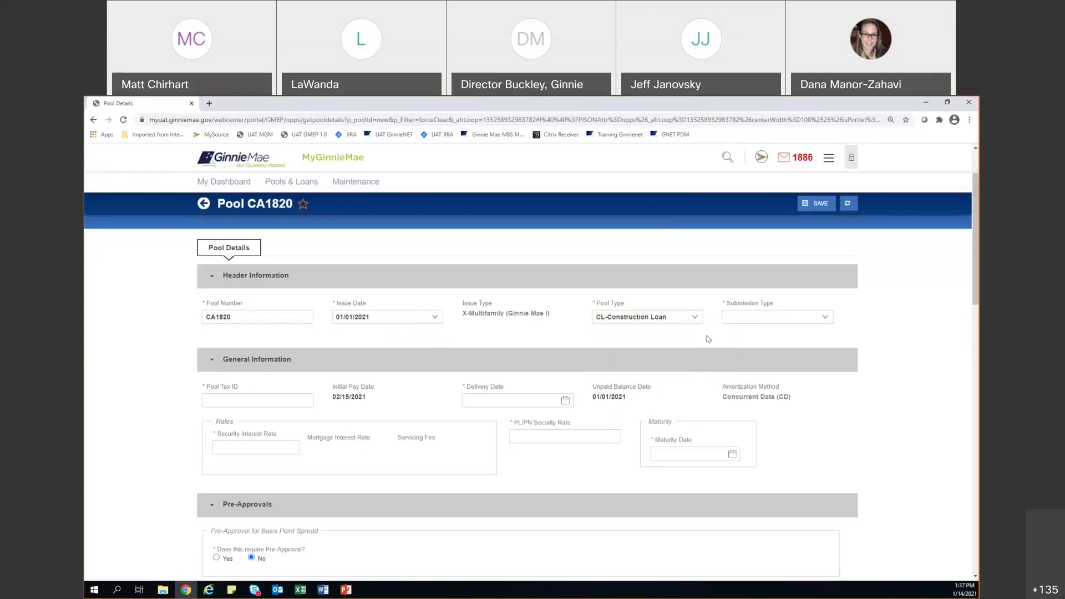
{"action": "left_click", "coordinate": [826, 319]}
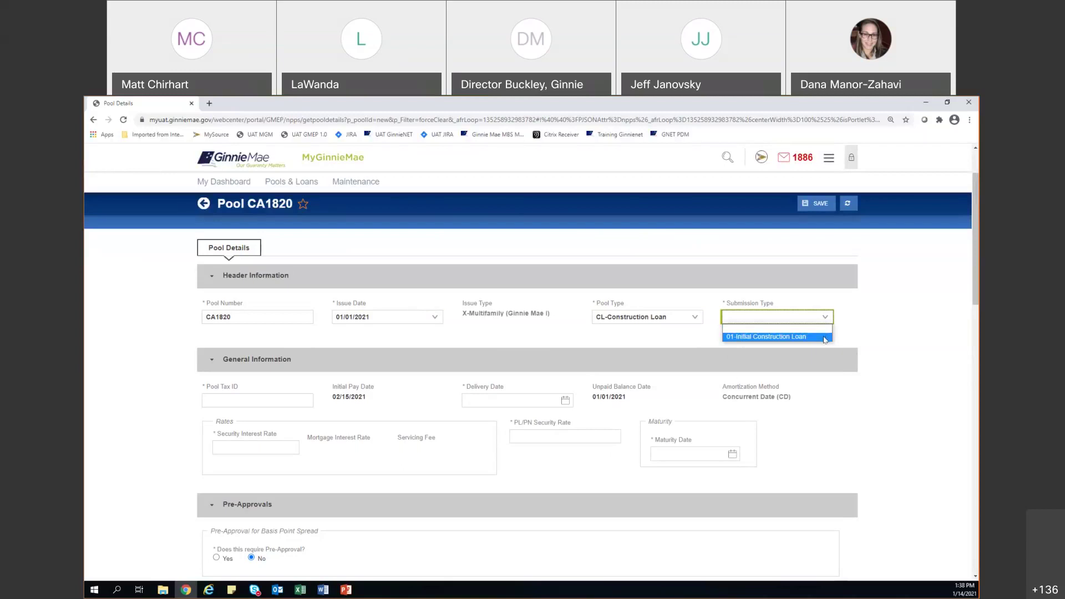
{"action": "left_click", "coordinate": [824, 337]}
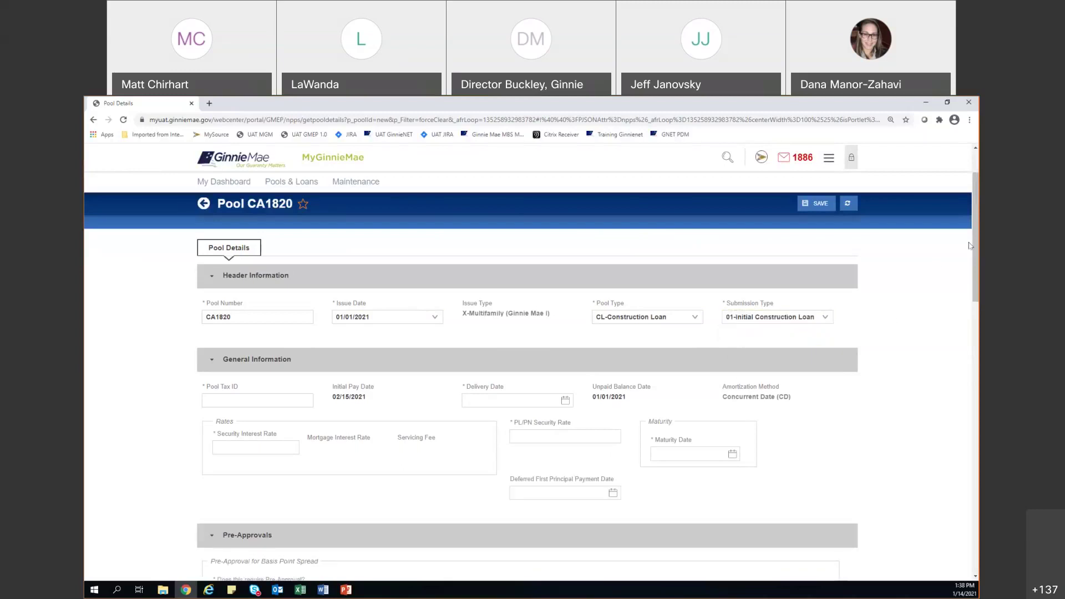
Enter the pool's tax ID number
{"action": "left_click_drag", "start_coordinate": [976, 242], "coordinate": [976, 243]}
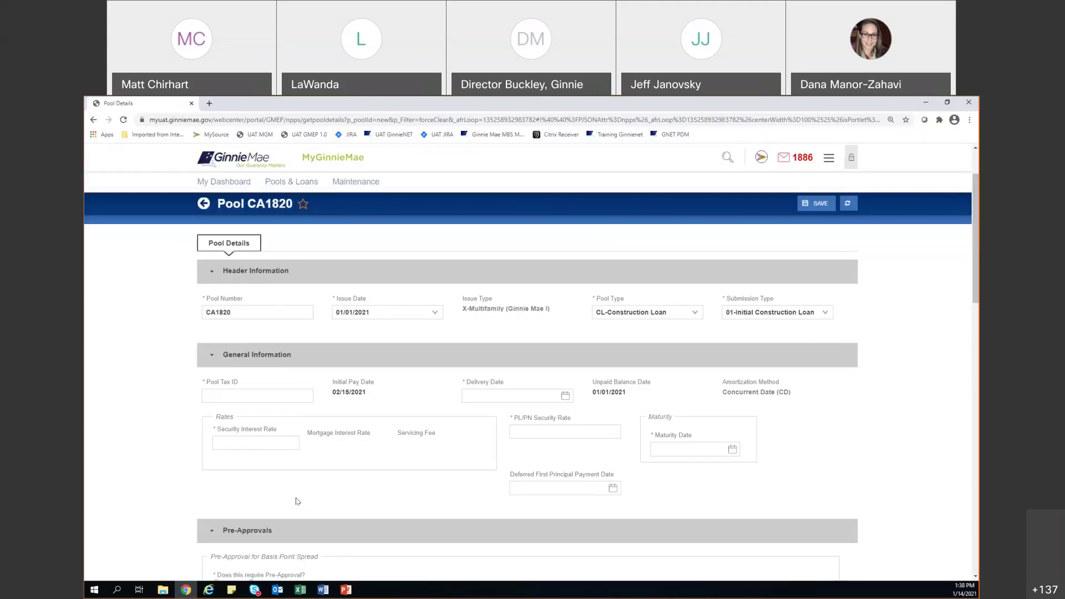
{"action": "left_click", "coordinate": [260, 398]}
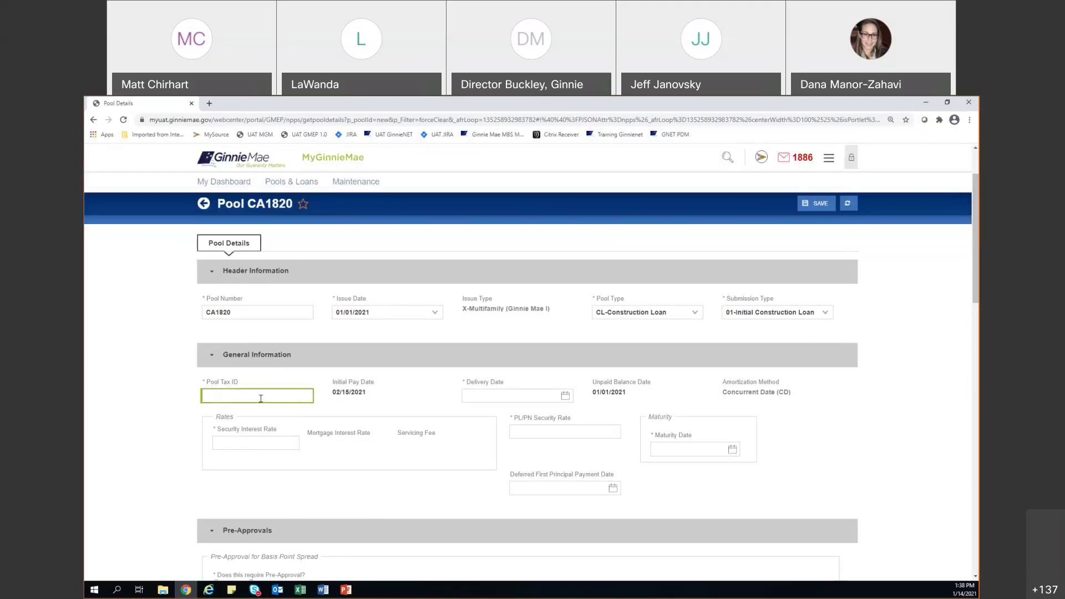
{"action": "left_click", "coordinate": [346, 407]}
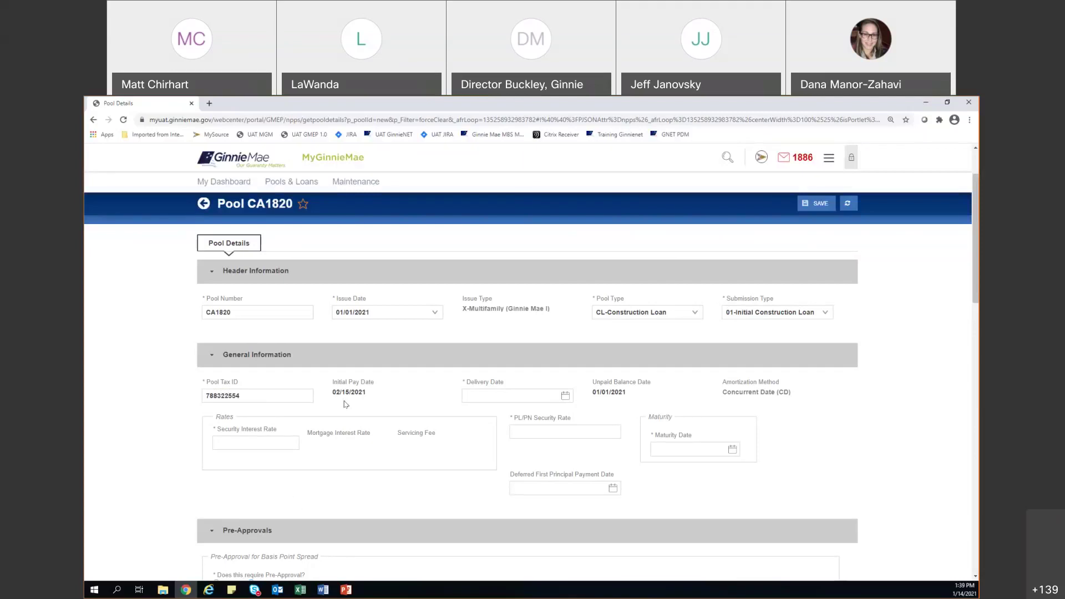
Set the delivery date to 01/22/2021
{"action": "left_click", "coordinate": [516, 395]}
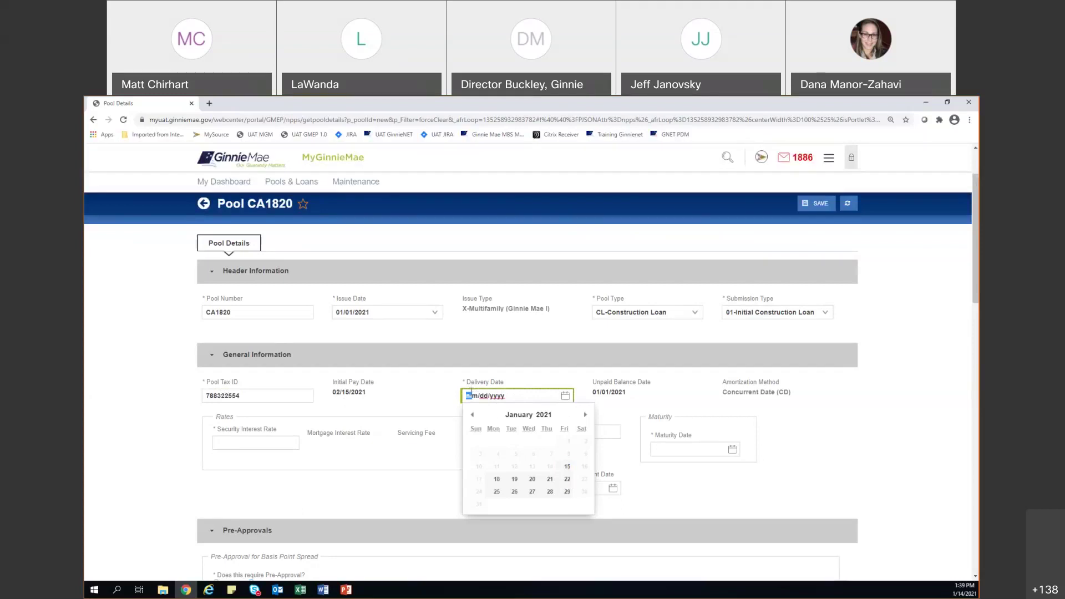
{"action": "type", "text": "01/22/2021"}
{"action": "left_click", "coordinate": [417, 401]}
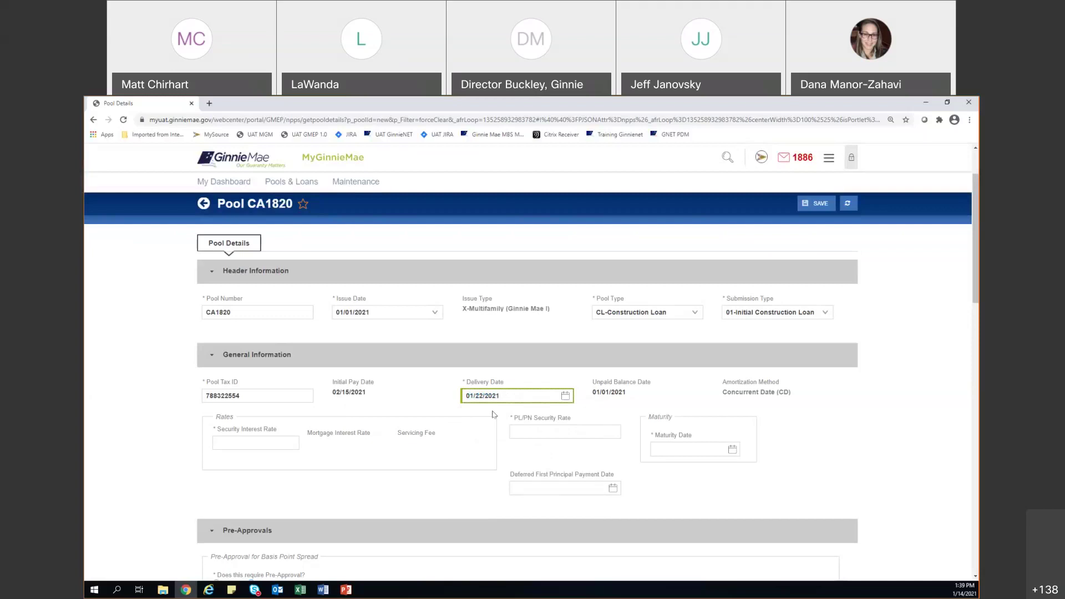
{"action": "left_click", "coordinate": [622, 395]}
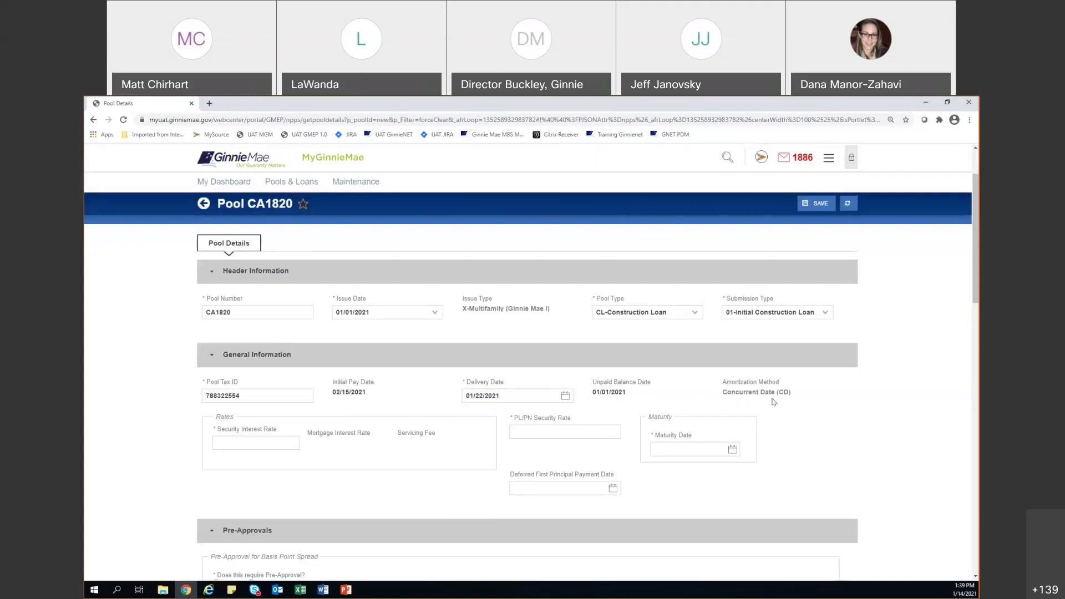
Set both the security interest rate and PL/PN security rate to 5.250%
{"action": "left_click", "coordinate": [272, 442]}
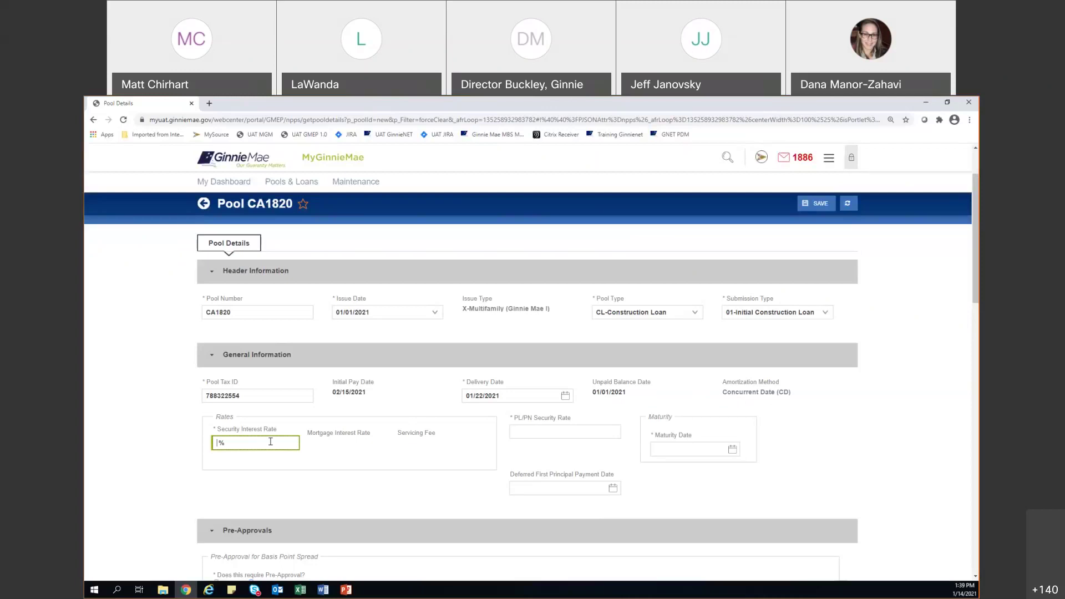
{"action": "type", "text": "5.250"}
{"action": "left_click", "coordinate": [330, 466]}
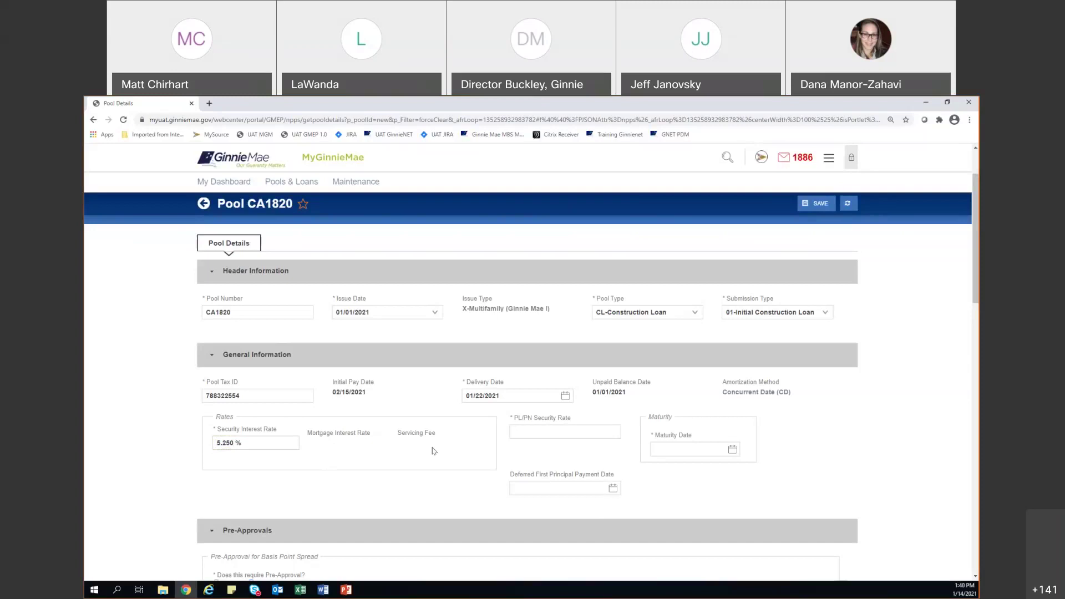
{"action": "left_click", "coordinate": [521, 431]}
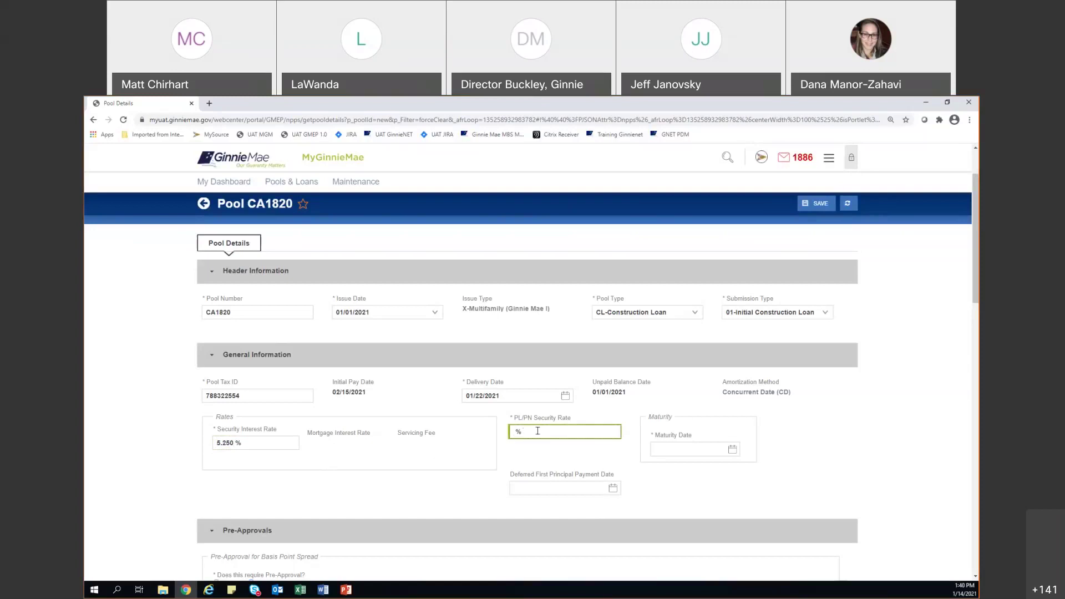
{"action": "type", "text": "5.250"}
Set the maturity date to 01/15/2051, correcting the mistyped year
{"action": "left_click", "coordinate": [651, 447]}
{"action": "type", "text": "01/15/20"}
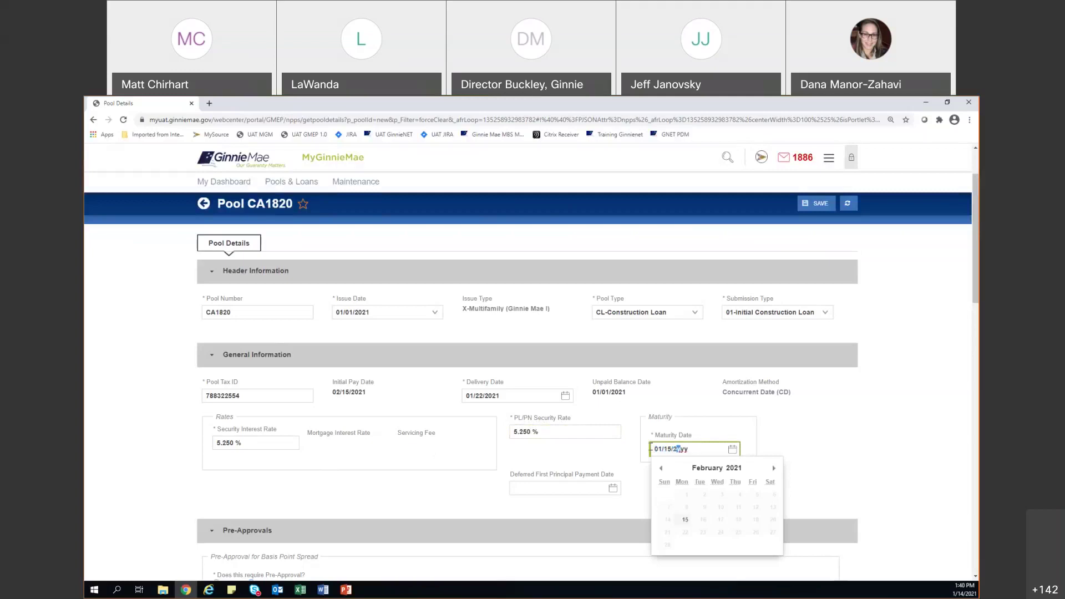
{"action": "type", "text": "55"}
{"action": "key", "text": "BackSpace"}
{"action": "type", "text": "1"}
{"action": "left_click", "coordinate": [801, 438]}
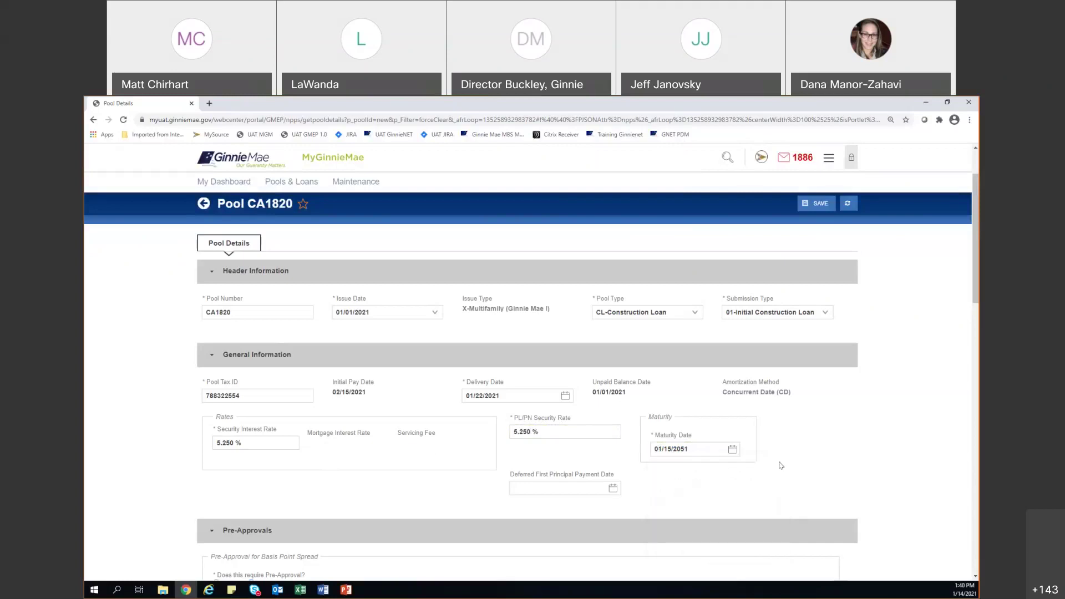
{"action": "key", "text": "alt+Tab"}
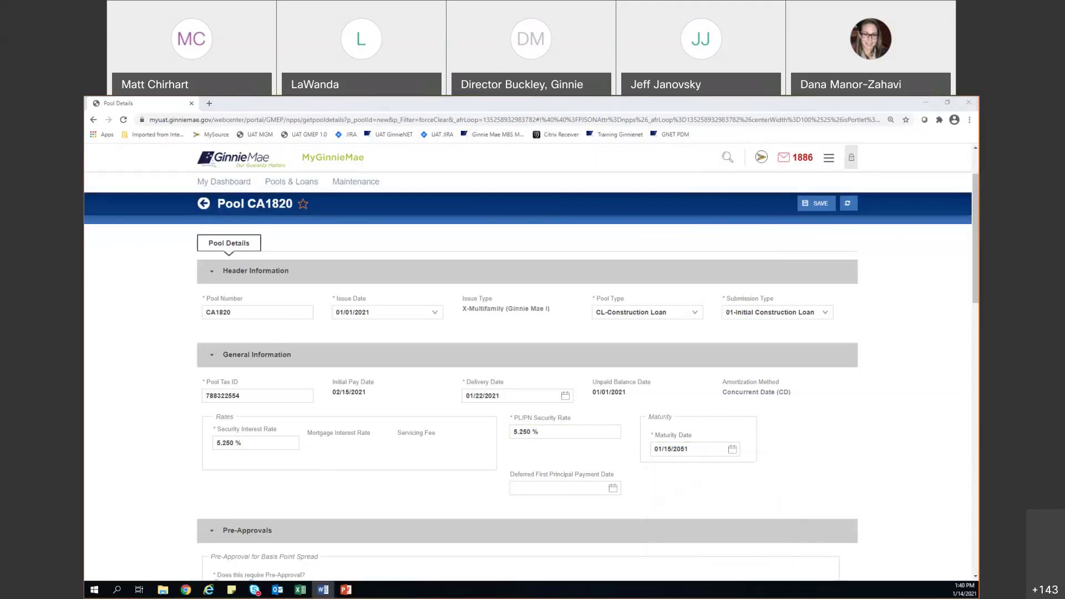
{"action": "left_click_drag", "start_coordinate": [971, 283], "coordinate": [970, 336]}
{"action": "scroll", "coordinate": [969, 337], "scroll_direction": "down", "scroll_amount": 1}
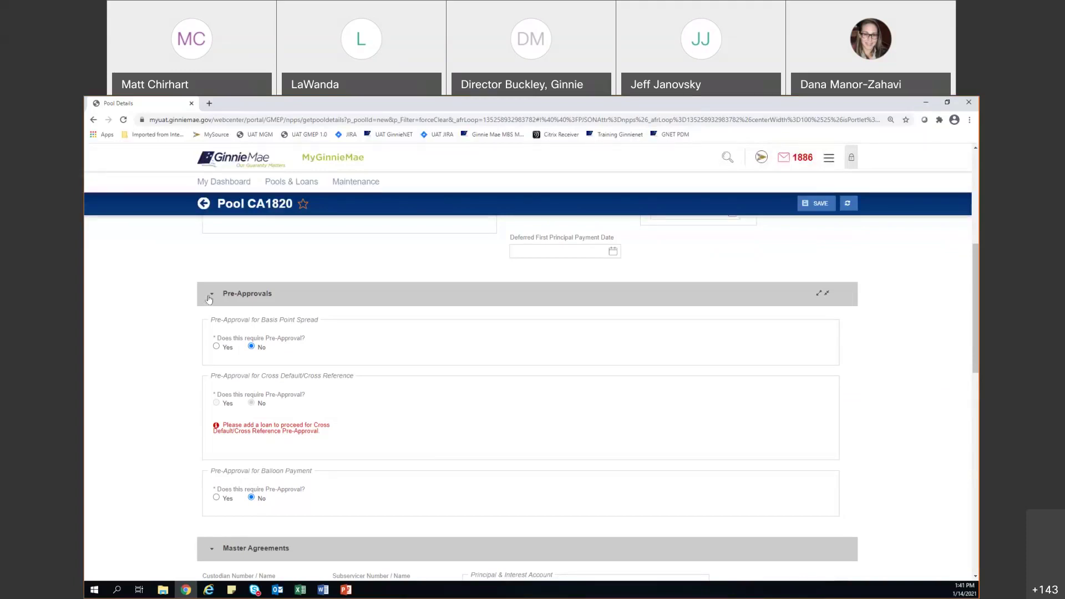
Collapse the Pre-Approvals section to reveal Master Agreements
{"action": "left_click", "coordinate": [210, 295]}
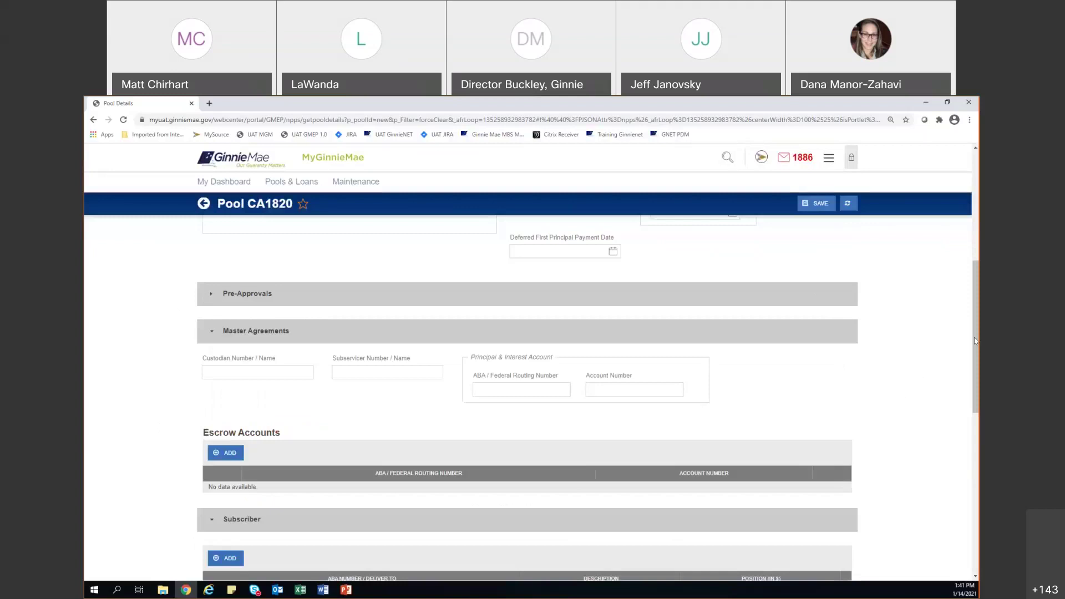
Set the custodian to US BANK NATL ASSOCIATION
{"action": "left_click_drag", "start_coordinate": [974, 339], "coordinate": [975, 352]}
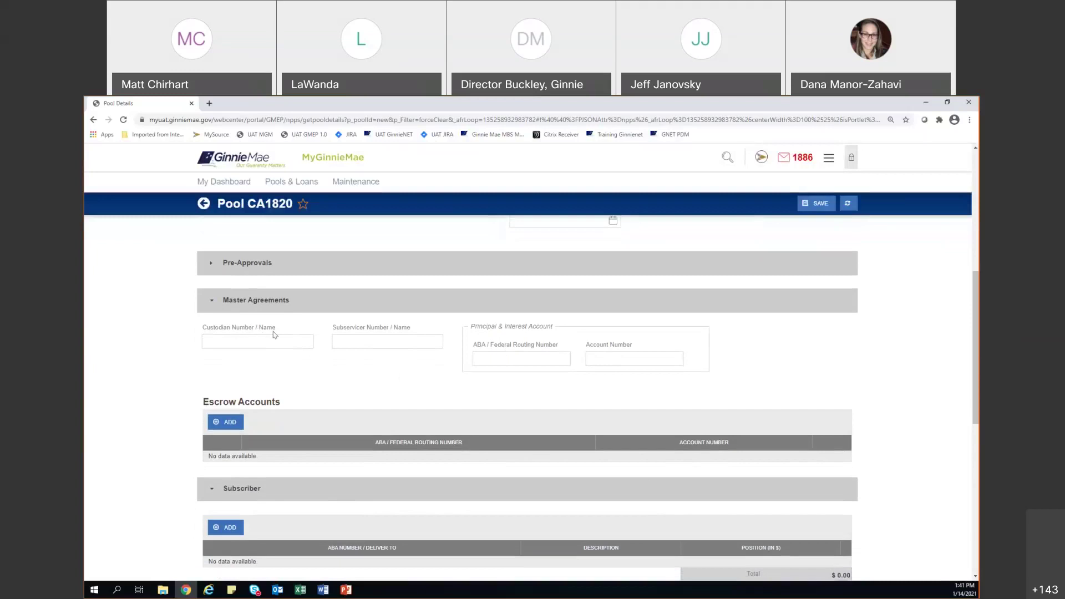
{"action": "left_click", "coordinate": [308, 341]}
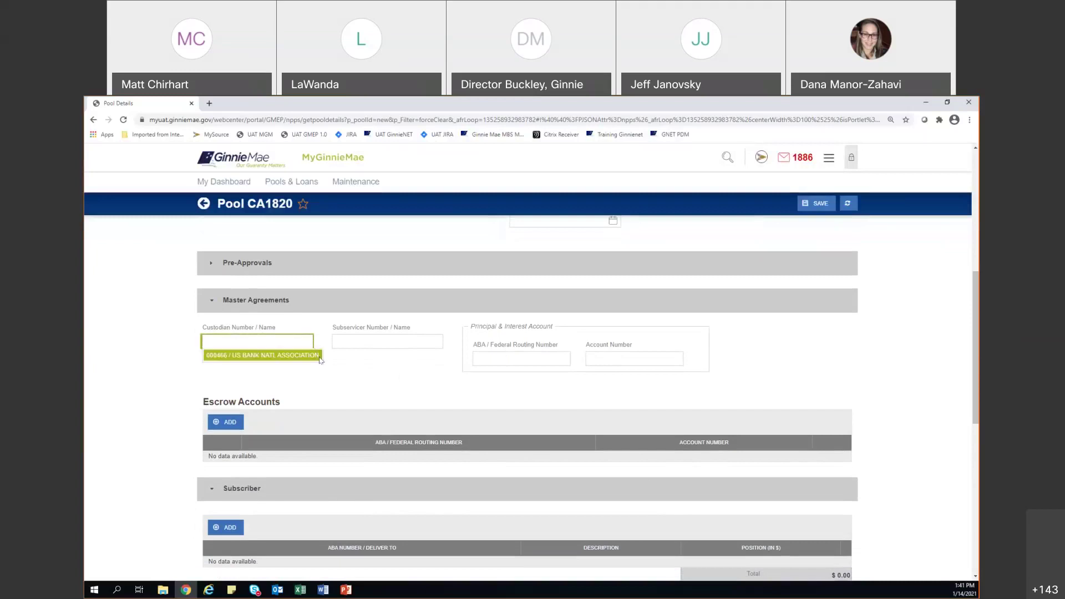
{"action": "left_click", "coordinate": [320, 357]}
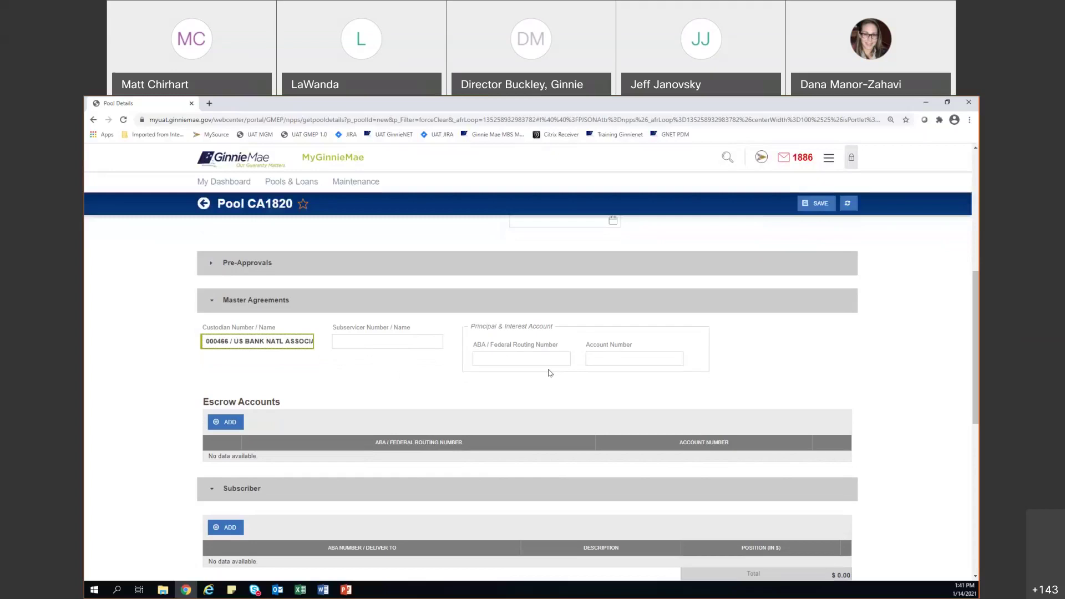
Fill the P&I account with the Texas Capital Bank routing number and suggested account number
{"action": "left_click", "coordinate": [566, 358]}
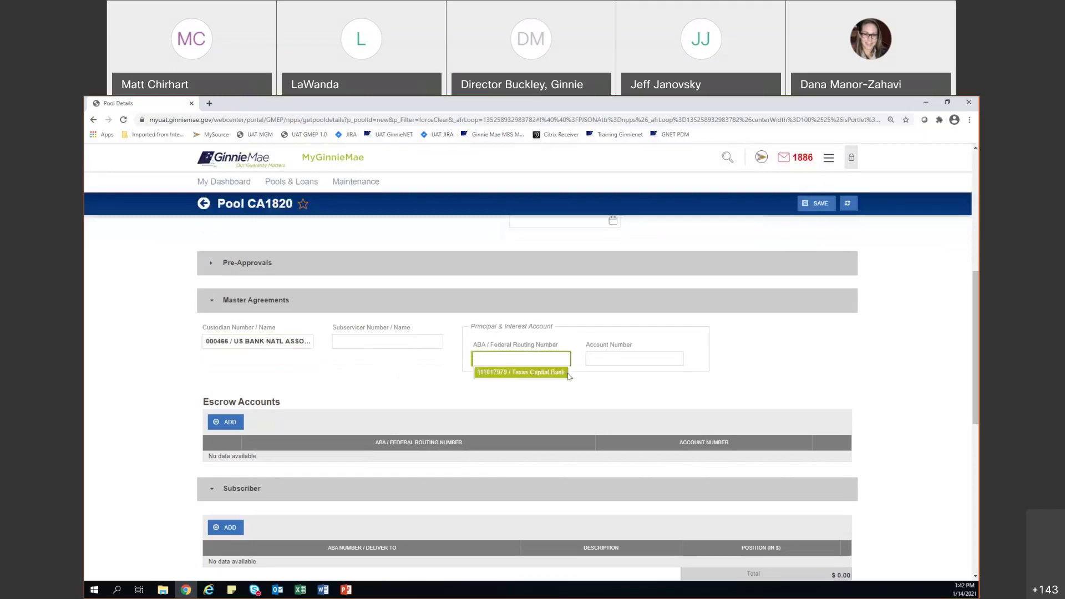
{"action": "left_click", "coordinate": [567, 372]}
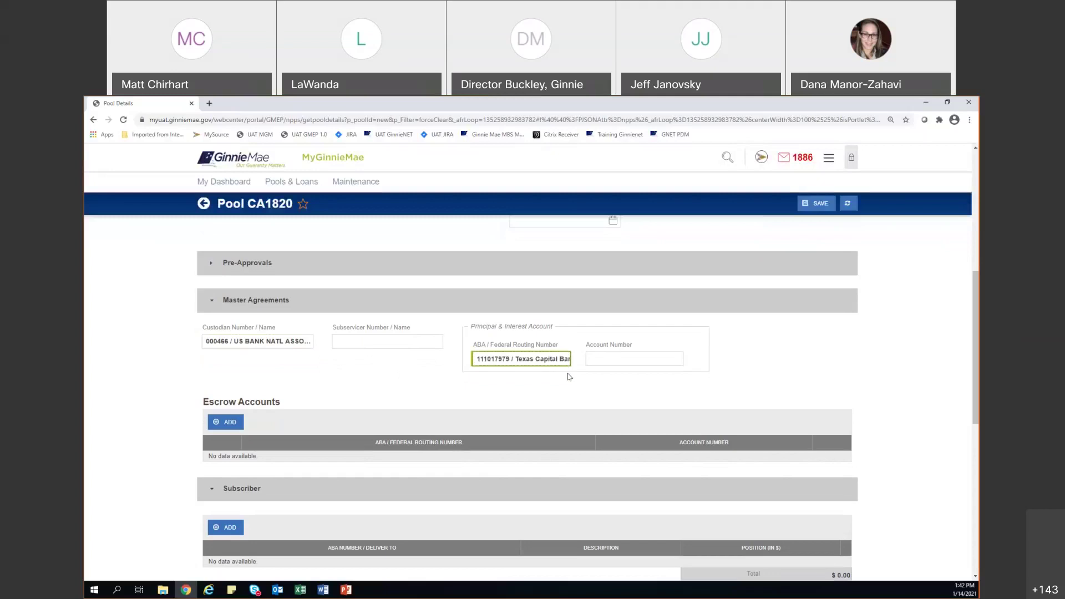
{"action": "left_click", "coordinate": [677, 357]}
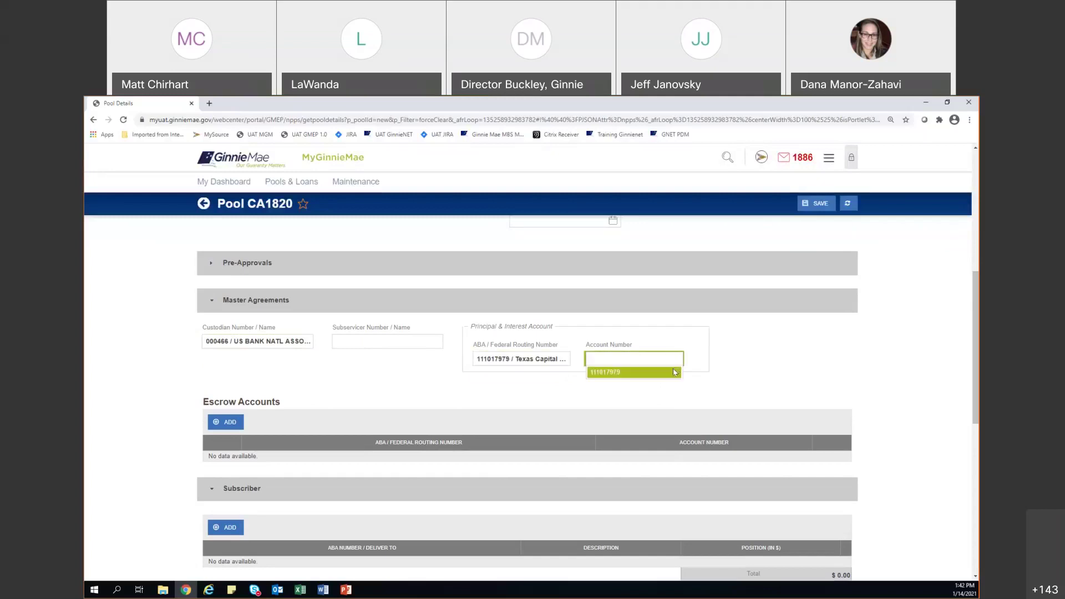
{"action": "left_click", "coordinate": [634, 372]}
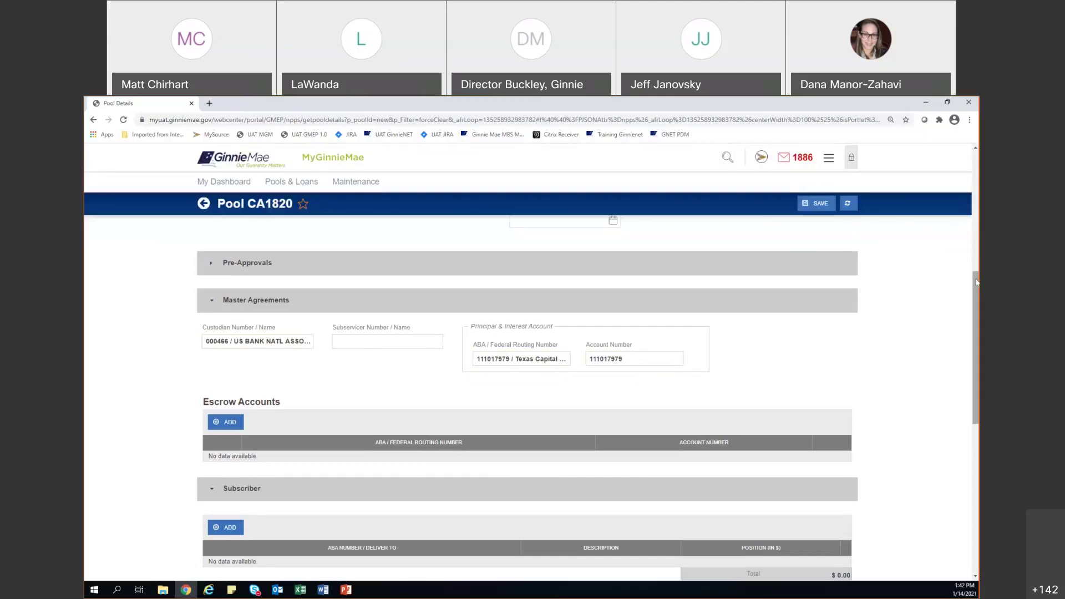
{"action": "left_click_drag", "start_coordinate": [977, 283], "coordinate": [946, 336]}
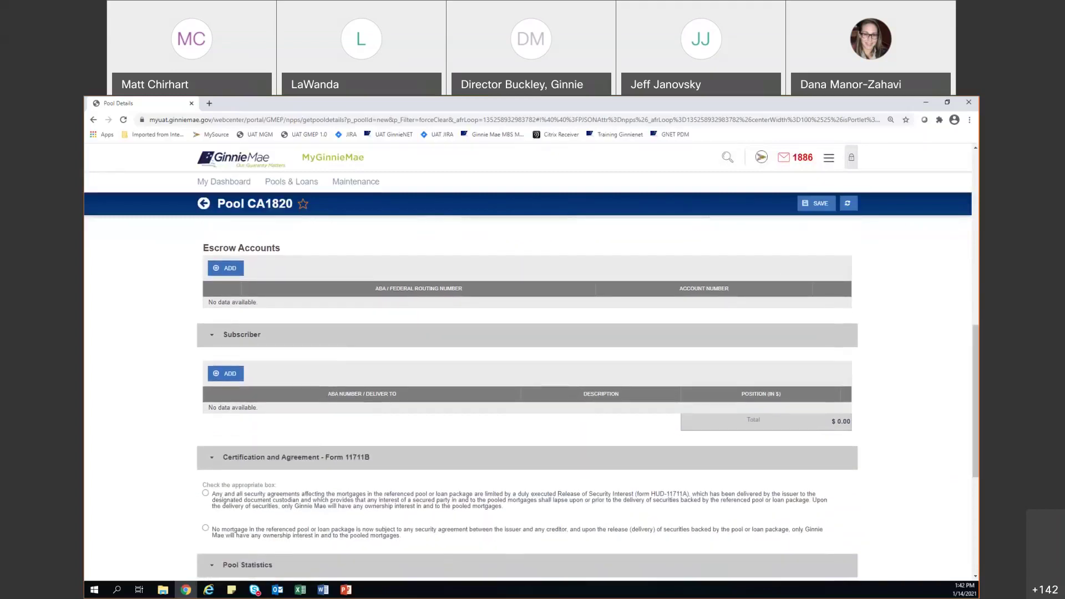
Add an escrow account row with Texas Capital Bank routing and its suggested account number
{"action": "key", "text": "alt+Tab"}
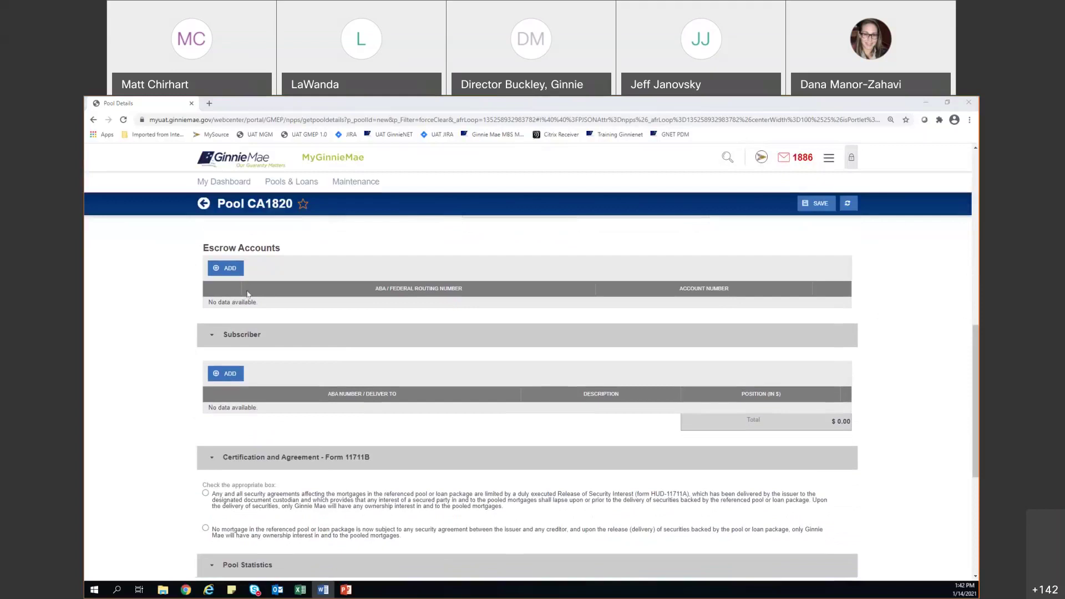
{"action": "left_click", "coordinate": [229, 269]}
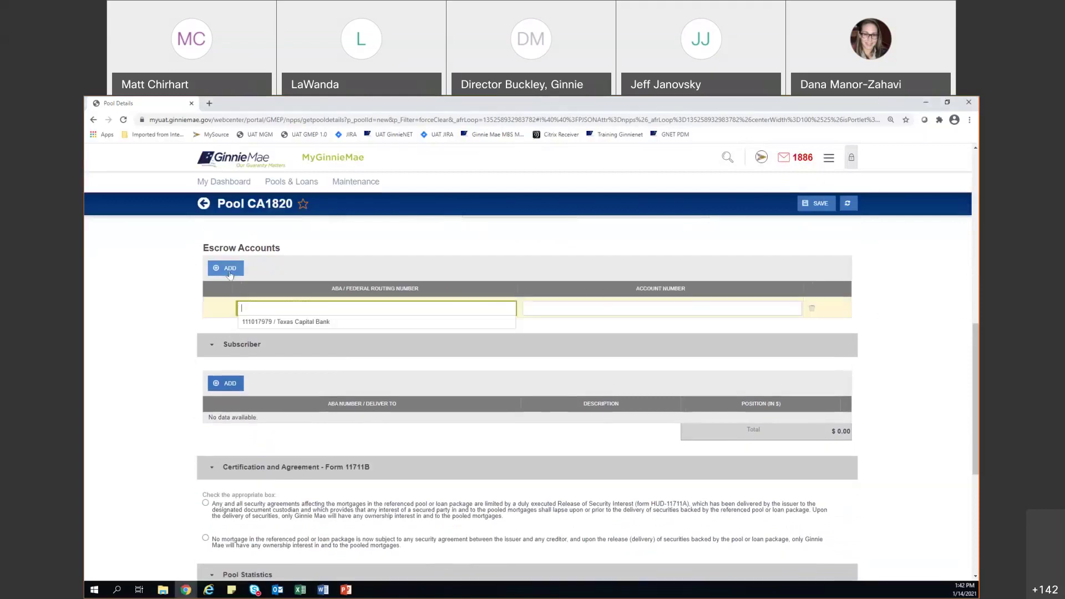
{"action": "left_click", "coordinate": [418, 323]}
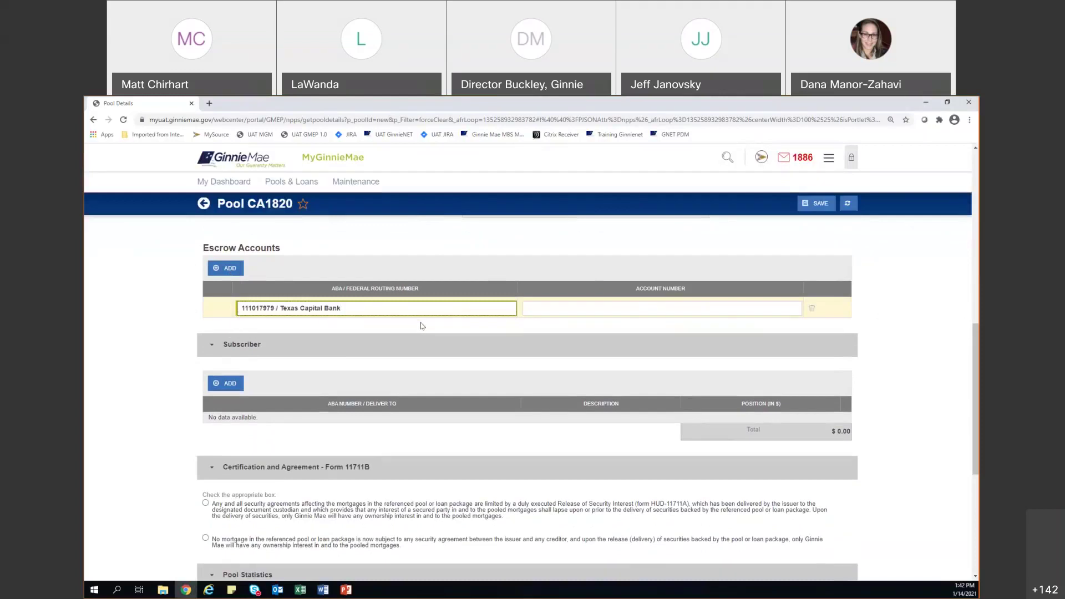
{"action": "left_click", "coordinate": [735, 308]}
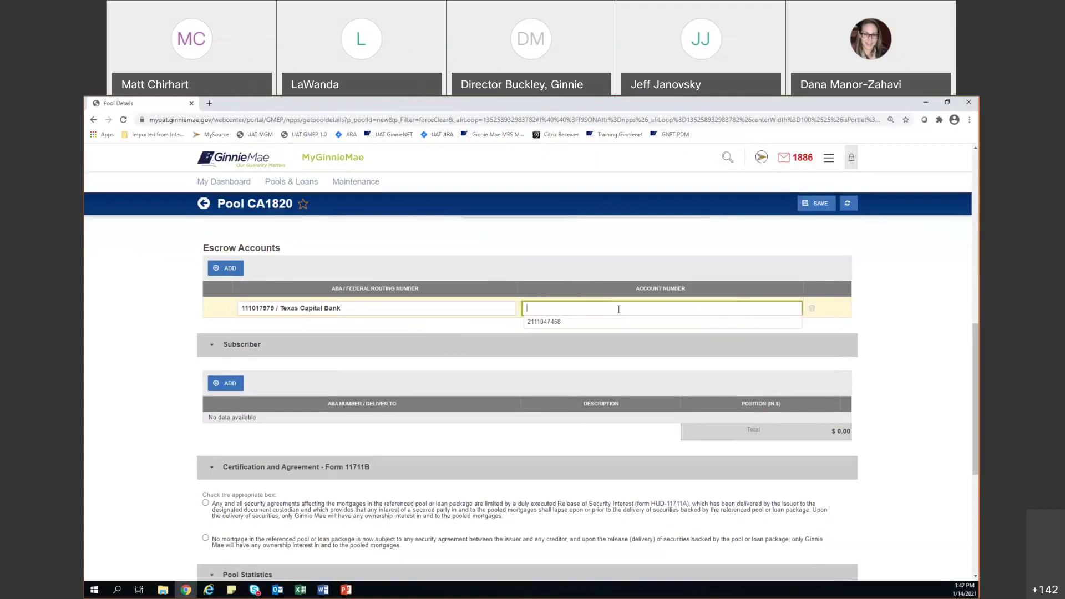
{"action": "left_click", "coordinate": [577, 323]}
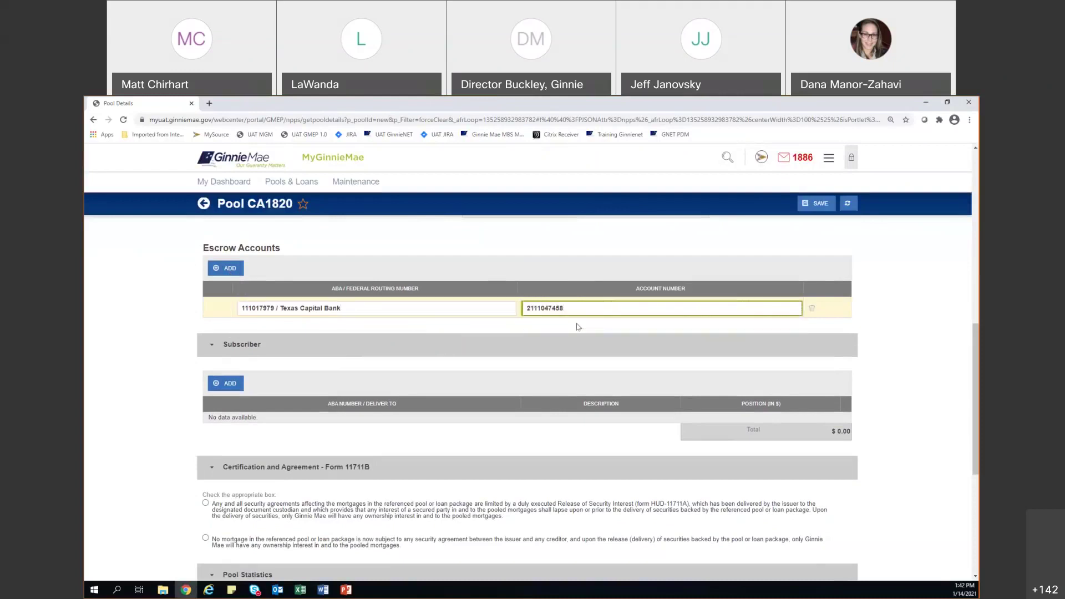
{"action": "left_click", "coordinate": [577, 327]}
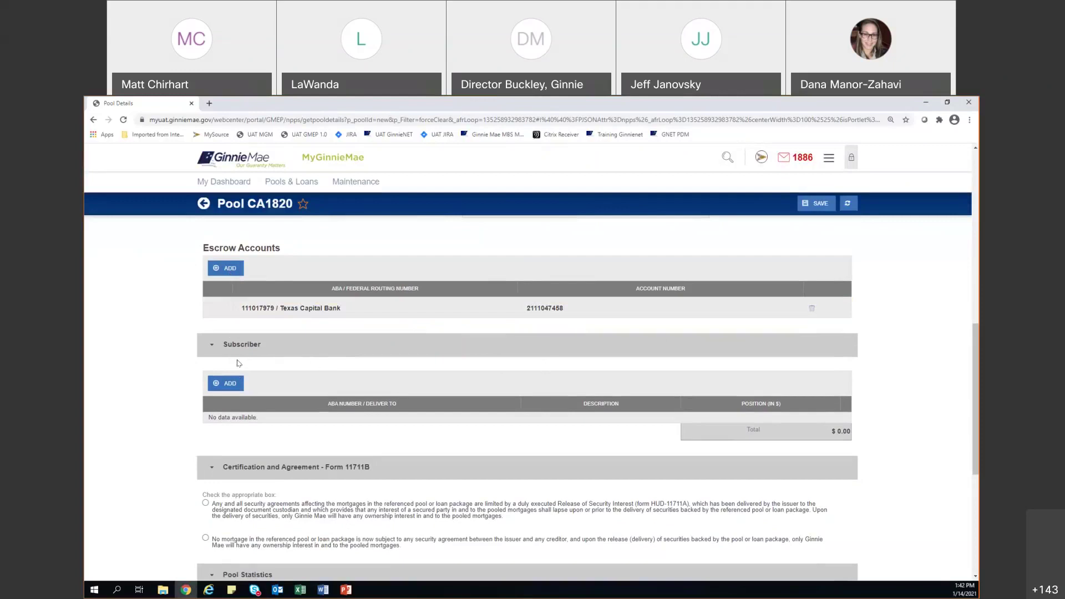
{"action": "left_click", "coordinate": [225, 388]}
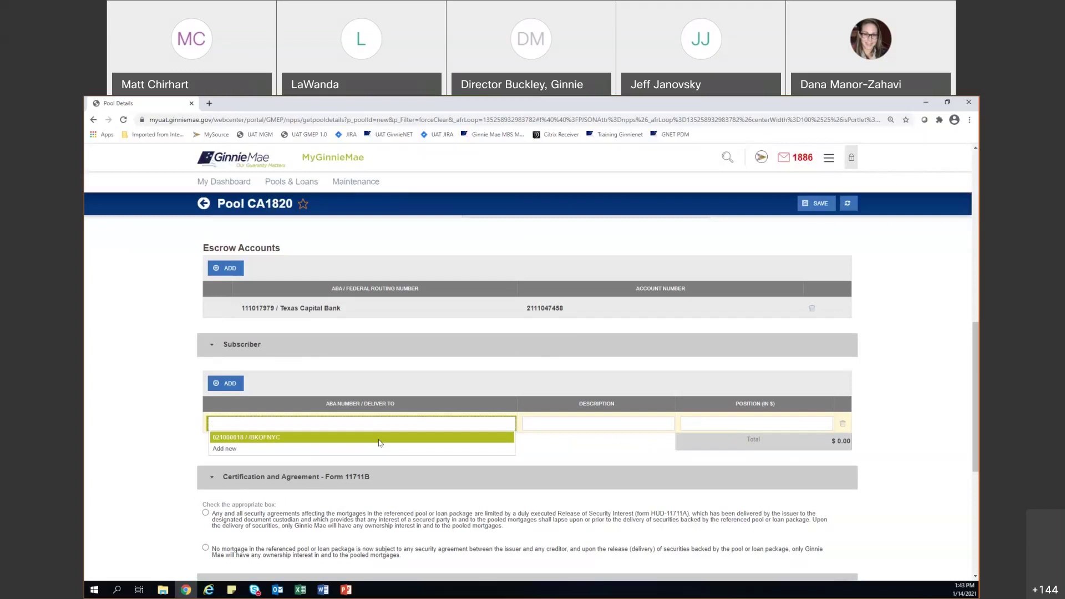
Enter subscriber 021000018 / BKOFNYC with position 100000, then delete the extra blank row
{"action": "left_click", "coordinate": [380, 438]}
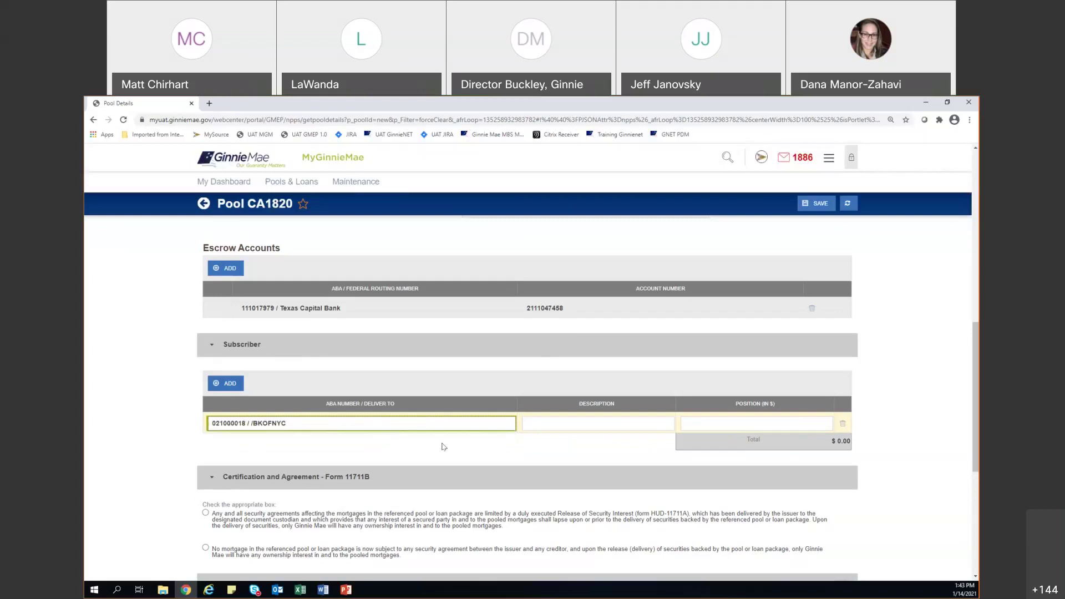
{"action": "left_click", "coordinate": [571, 424]}
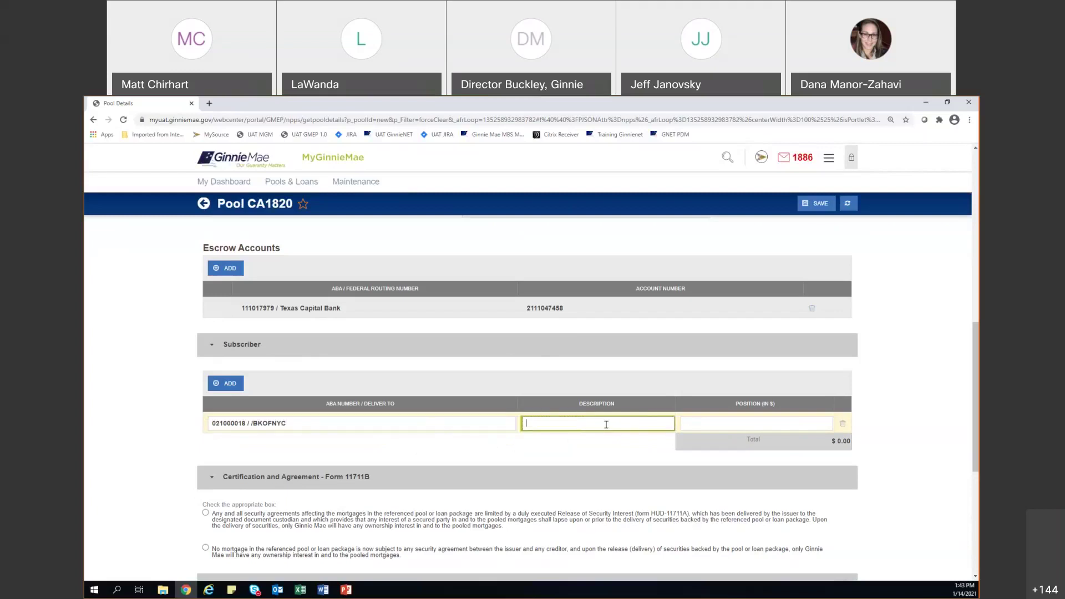
{"action": "left_click", "coordinate": [696, 420]}
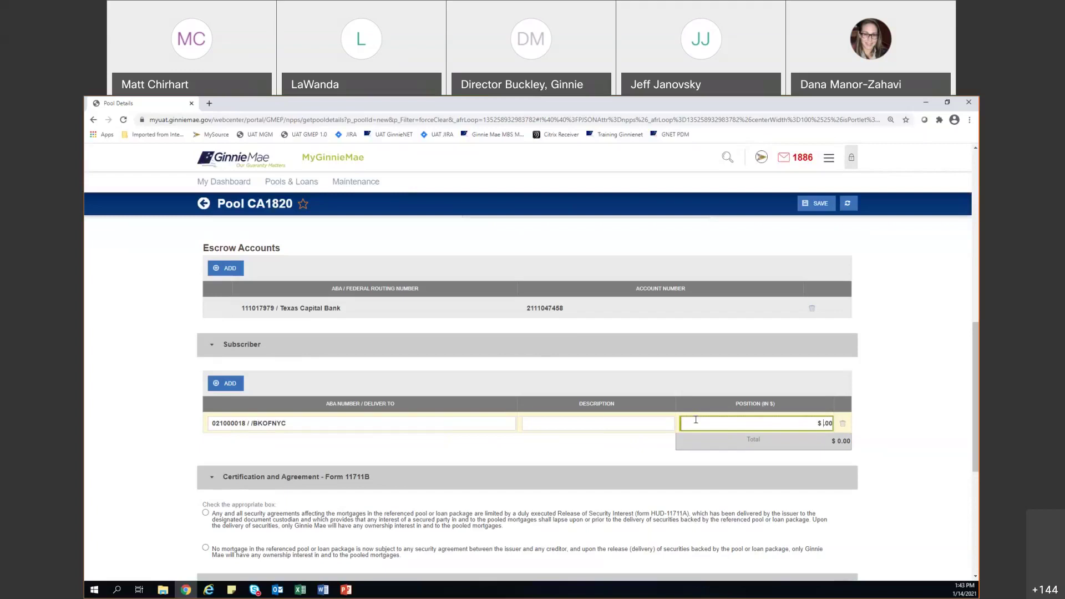
{"action": "type", "text": "1000000"}
{"action": "left_click", "coordinate": [655, 445]}
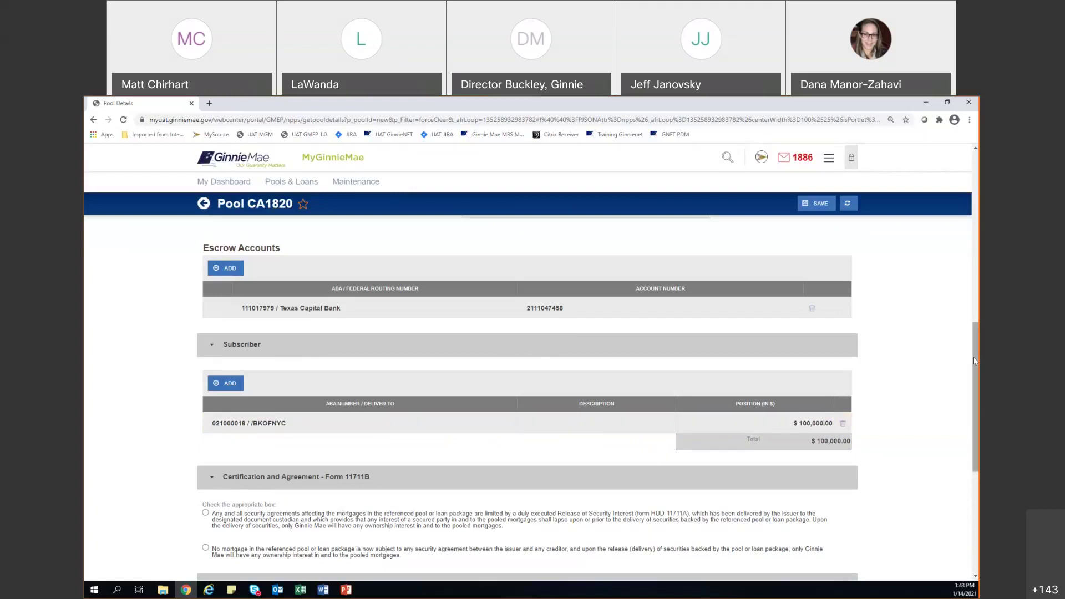
{"action": "left_click", "coordinate": [227, 384]}
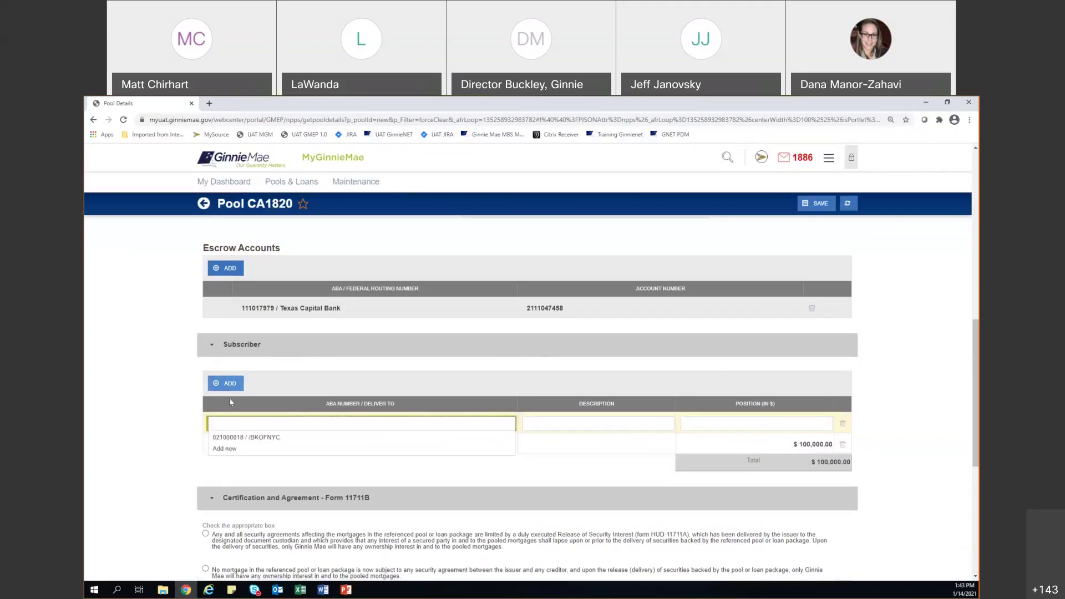
{"action": "left_click", "coordinate": [539, 518]}
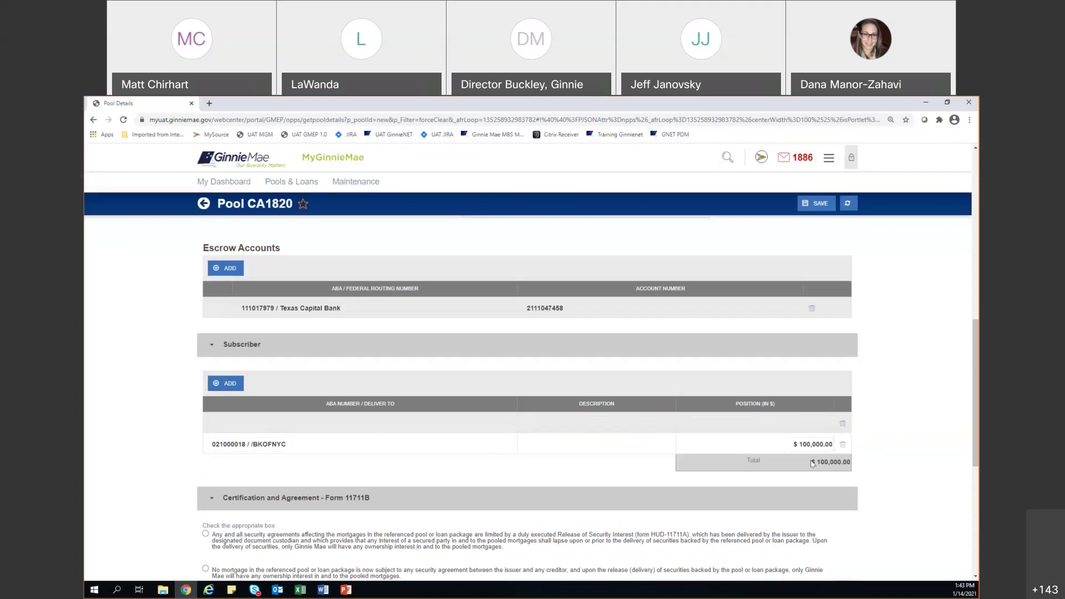
{"action": "left_click", "coordinate": [843, 427]}
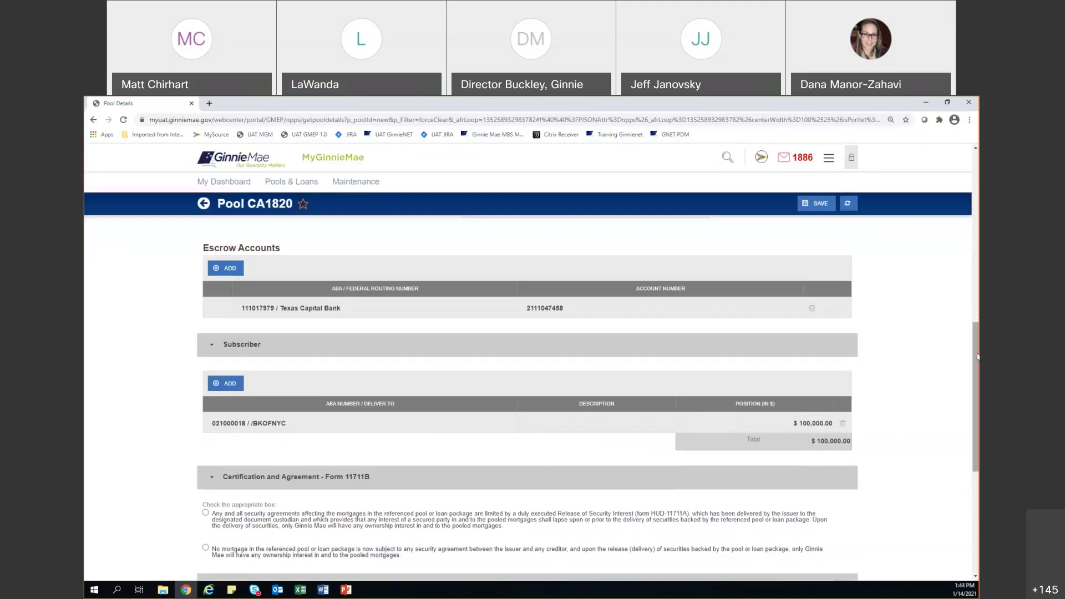
Select the 'No mortgage in the referenced pool...' option under Form 11711B
{"action": "left_click_drag", "start_coordinate": [977, 356], "coordinate": [978, 412]}
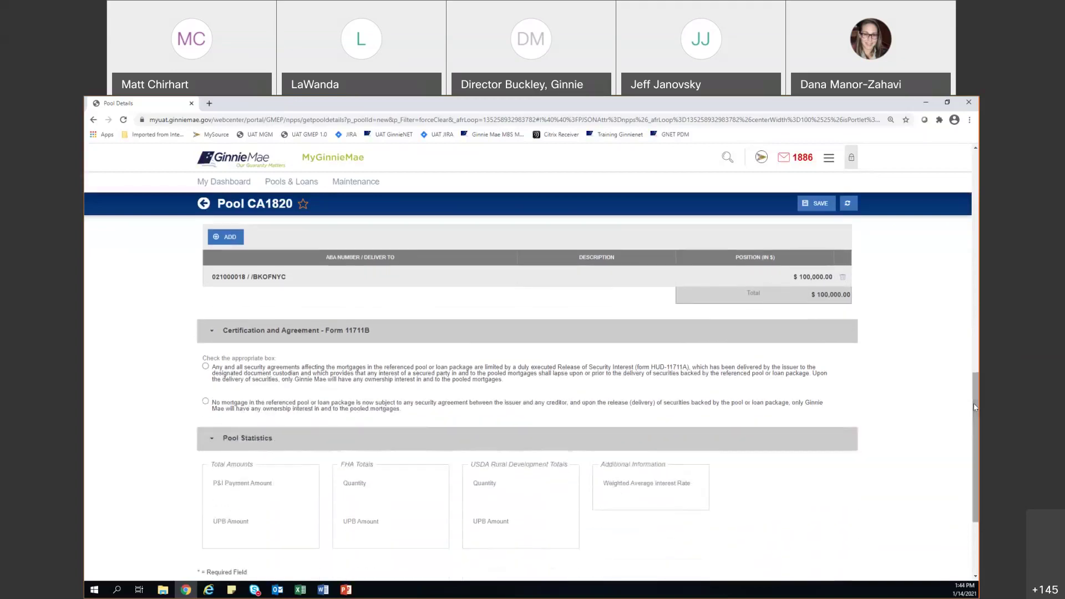
{"action": "key", "text": "alt+Tab"}
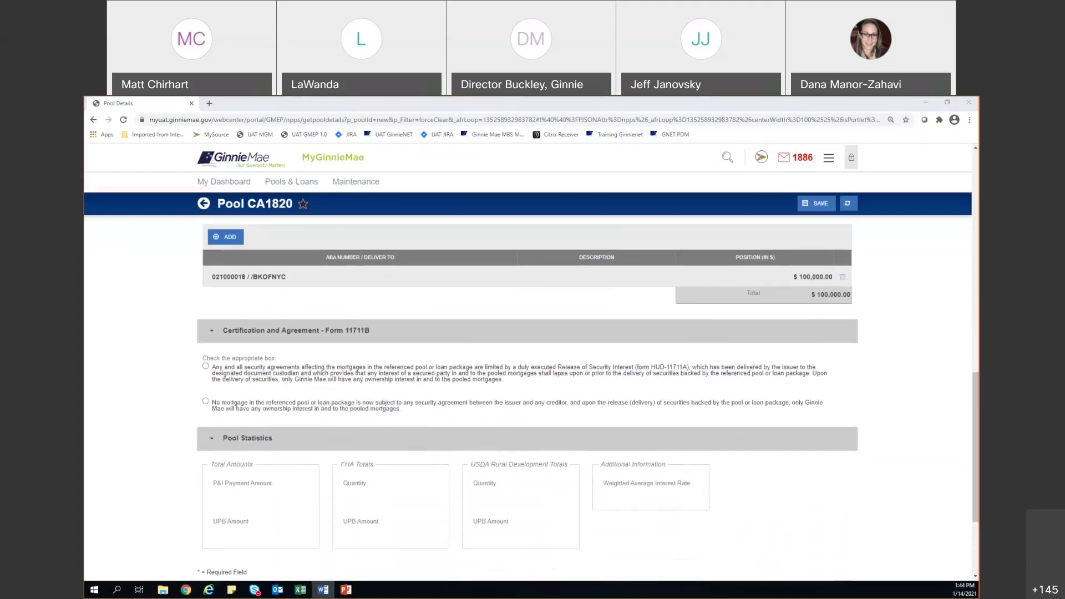
{"action": "left_click", "coordinate": [205, 401]}
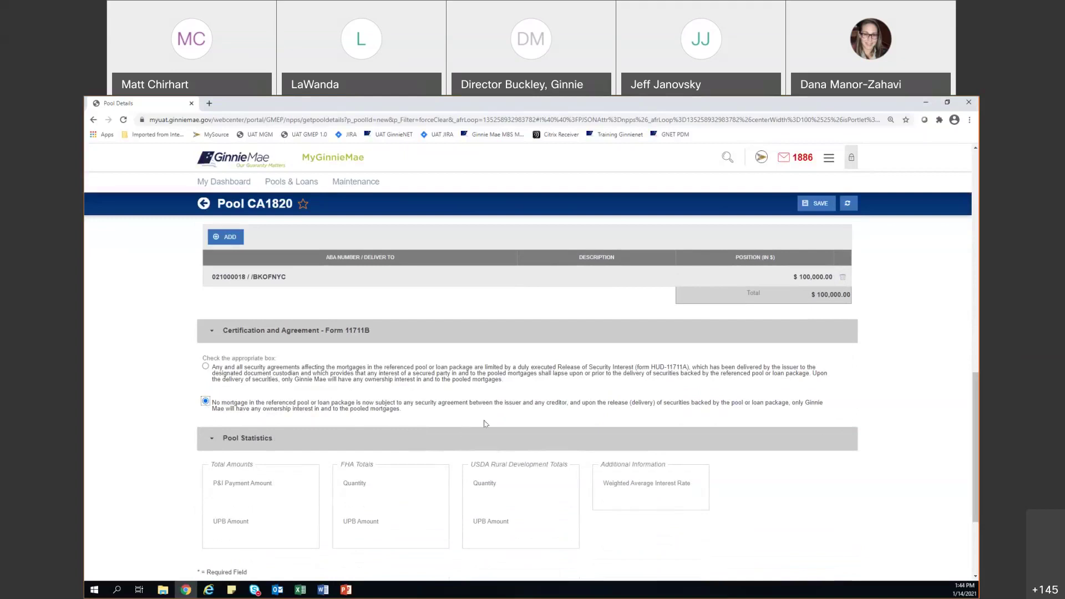
{"action": "left_click_drag", "start_coordinate": [972, 380], "coordinate": [972, 423]}
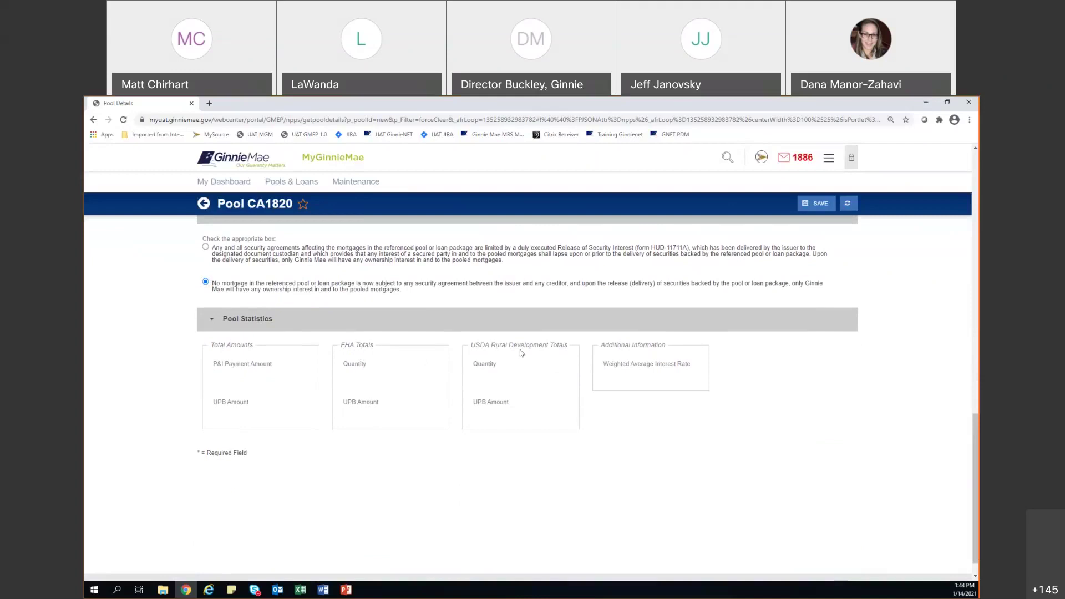
{"action": "left_click", "coordinate": [521, 353]}
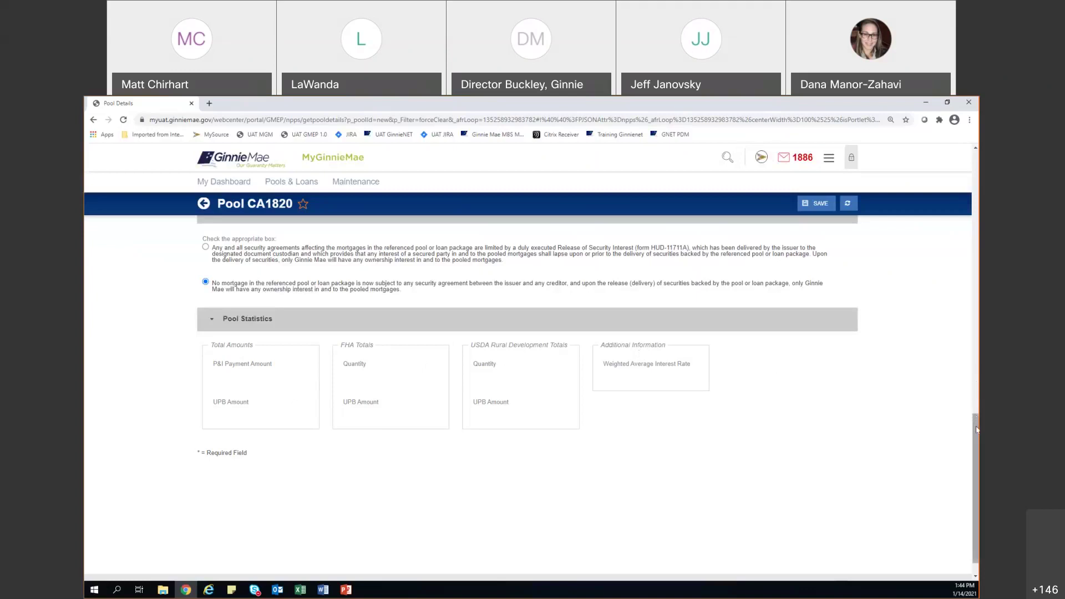
{"action": "left_click_drag", "start_coordinate": [977, 430], "coordinate": [951, 149]}
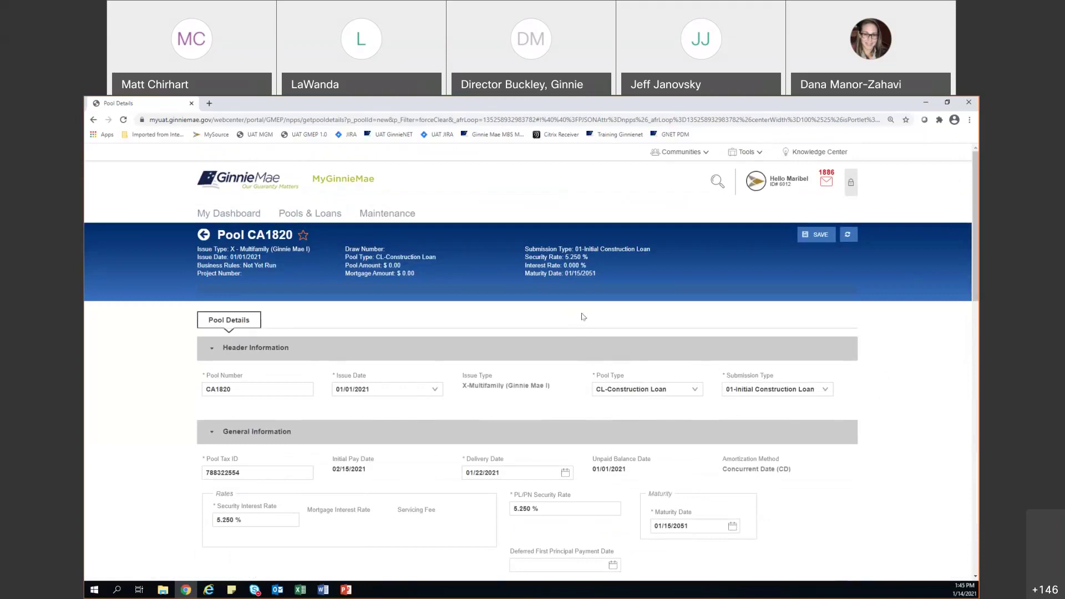
Save pool CA1820 as a draft and view its empty All Loans table
{"action": "left_click", "coordinate": [817, 240]}
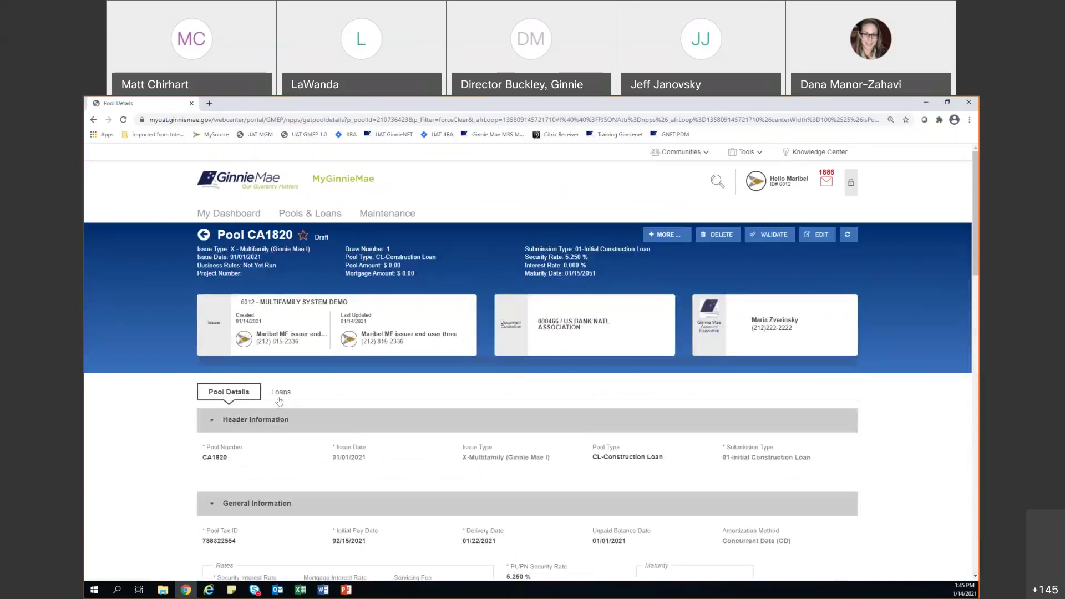
{"action": "left_click", "coordinate": [280, 395]}
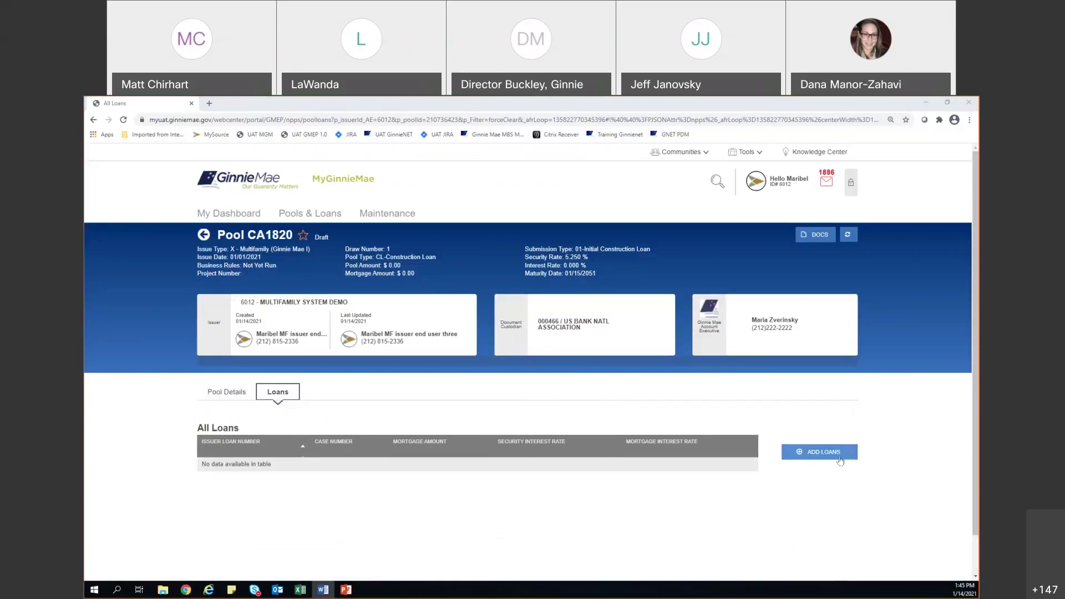
Add a new loan with its issuer loan number and FHA mortgage type
{"action": "left_click", "coordinate": [841, 461]}
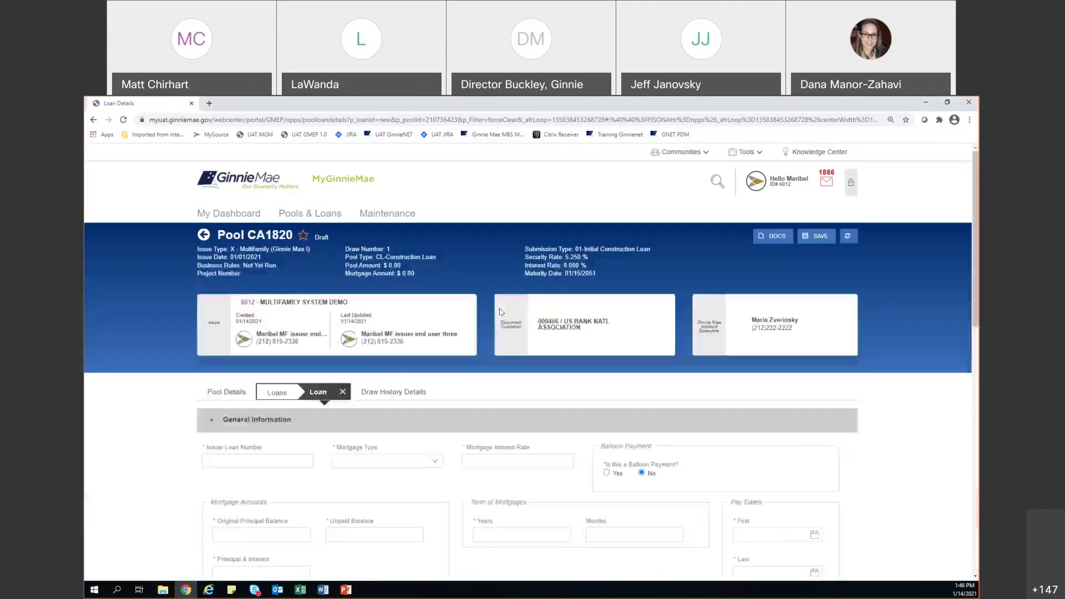
{"action": "left_click_drag", "start_coordinate": [976, 205], "coordinate": [966, 259]}
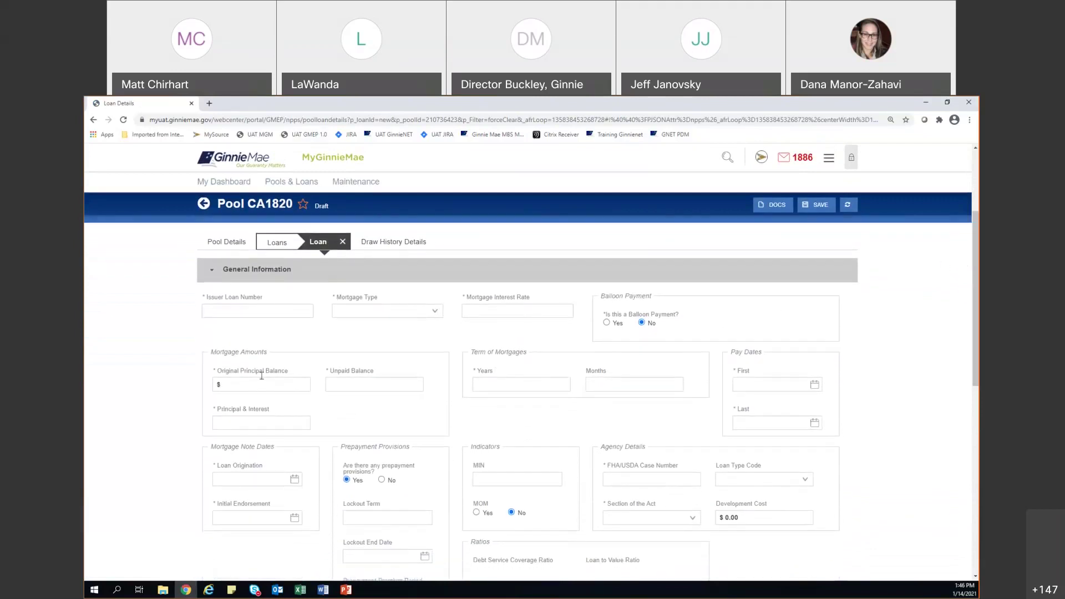
{"action": "left_click", "coordinate": [258, 306]}
{"action": "type", "text": "DEMO00000000000"}
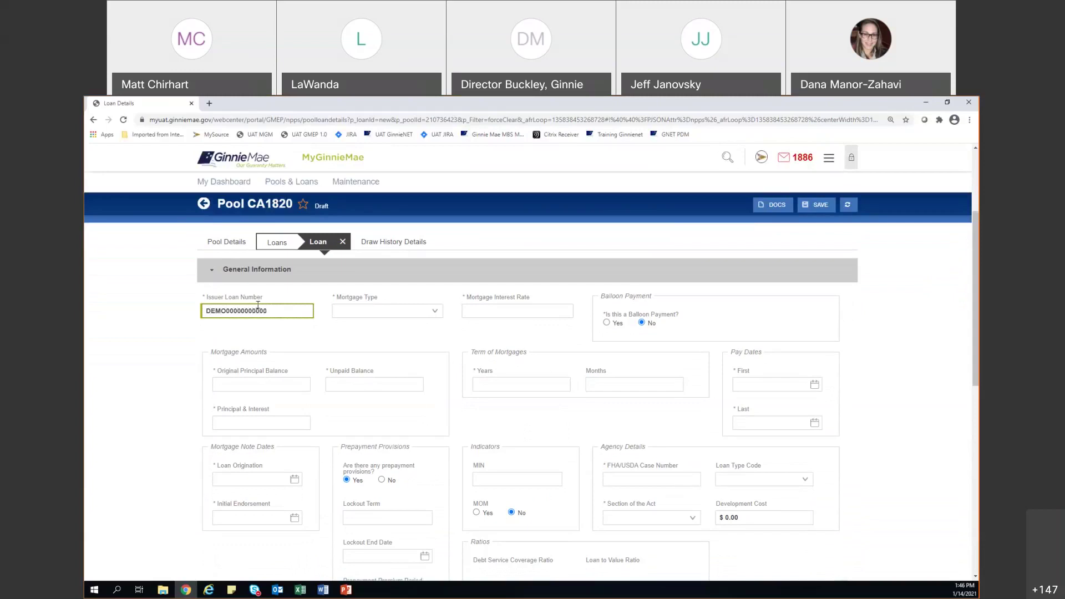
{"action": "key", "text": "BackSpace"}
{"action": "type", "text": "50"}
{"action": "left_click", "coordinate": [374, 343]}
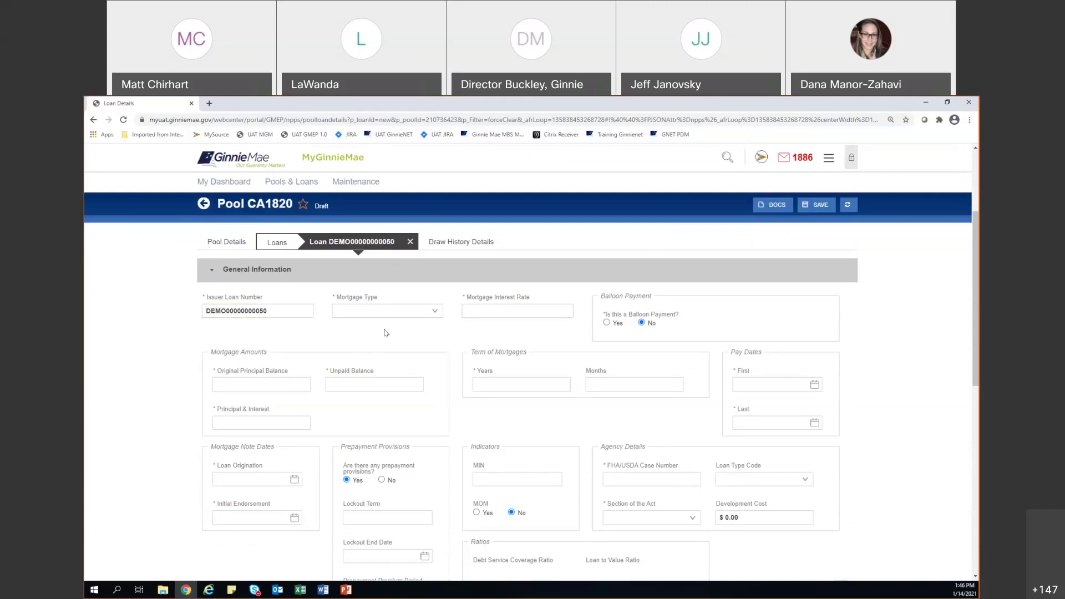
{"action": "left_click", "coordinate": [420, 312]}
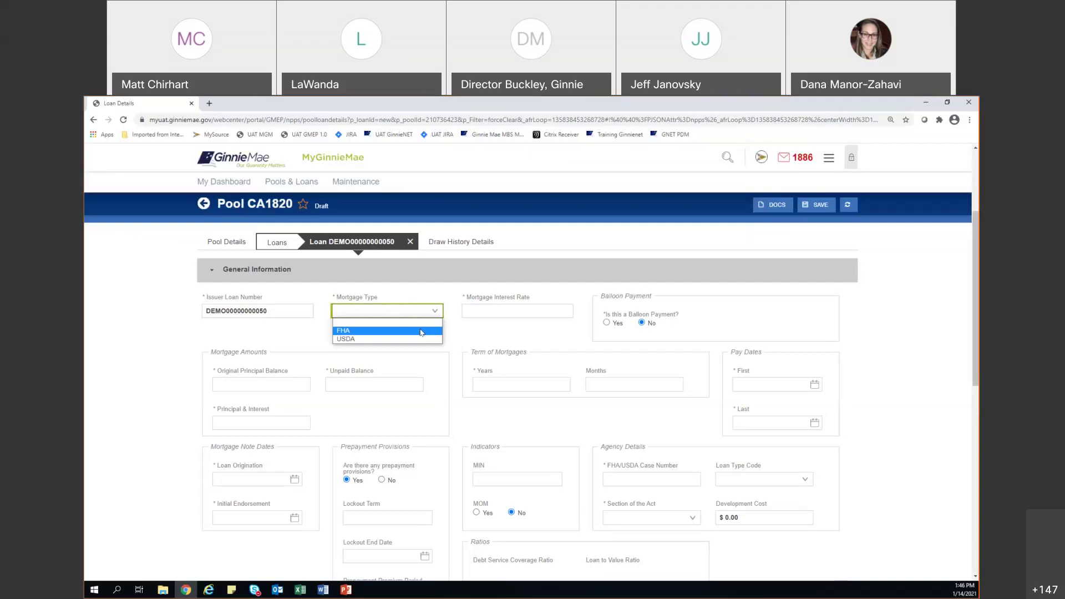
{"action": "left_click", "coordinate": [421, 332]}
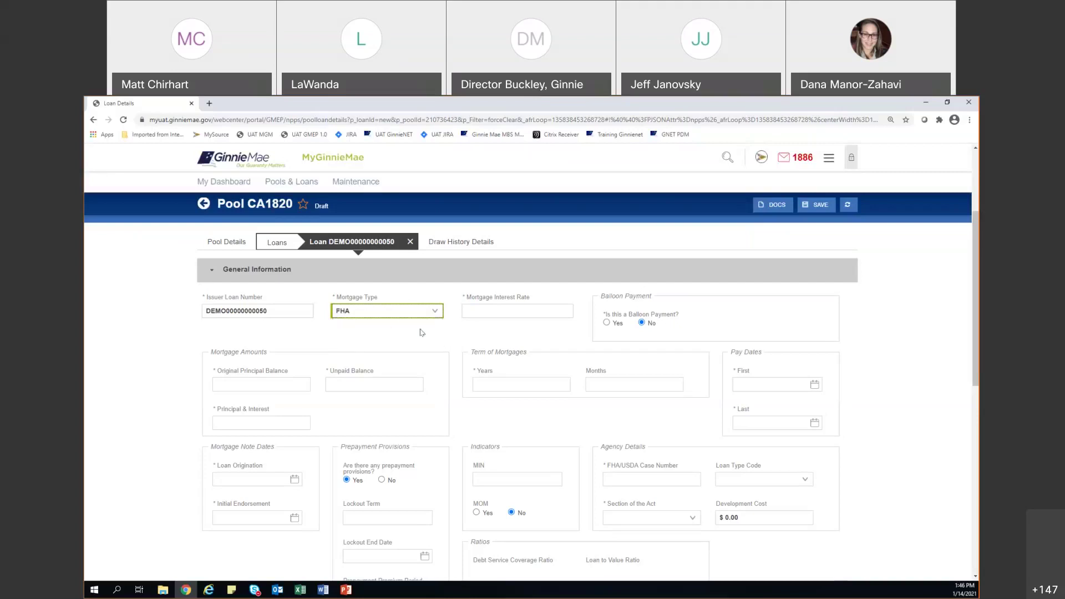
Set the interest rate to 5.500% and keep the loan as non-balloon
{"action": "left_click", "coordinate": [533, 306]}
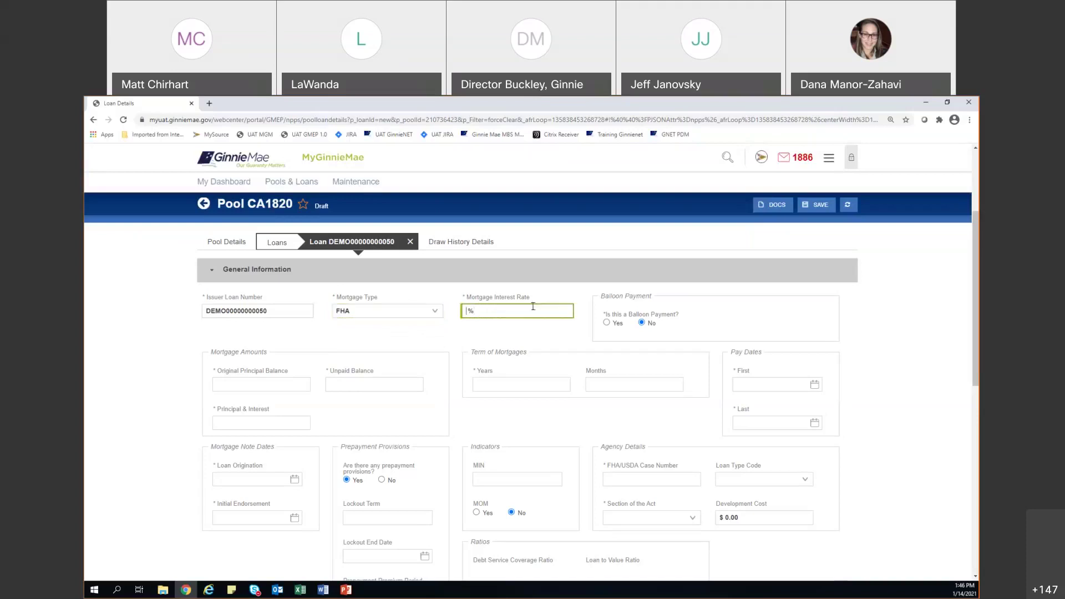
{"action": "type", "text": "5.500"}
{"action": "left_click", "coordinate": [552, 331]}
{"action": "left_click", "coordinate": [641, 329]}
{"action": "left_click", "coordinate": [459, 335]}
{"action": "left_click_drag", "start_coordinate": [977, 332], "coordinate": [972, 360]}
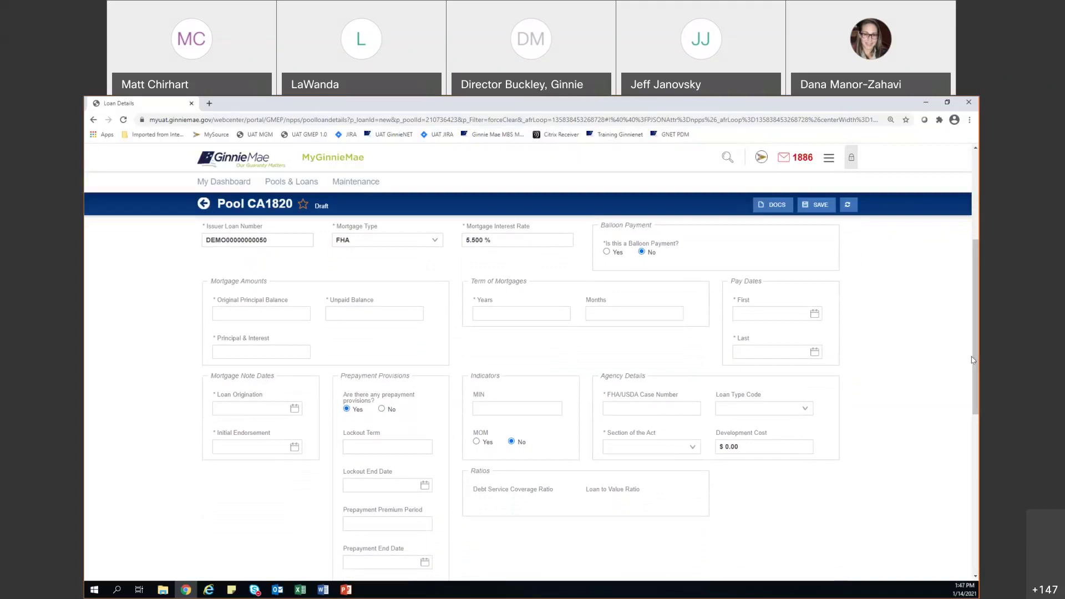
Enter $1,000,000 original and unpaid balances, $5,677.89 P&I and a 30-year term
{"action": "left_click", "coordinate": [253, 314]}
{"action": "left_click", "coordinate": [255, 313]}
{"action": "type", "text": "1000000"}
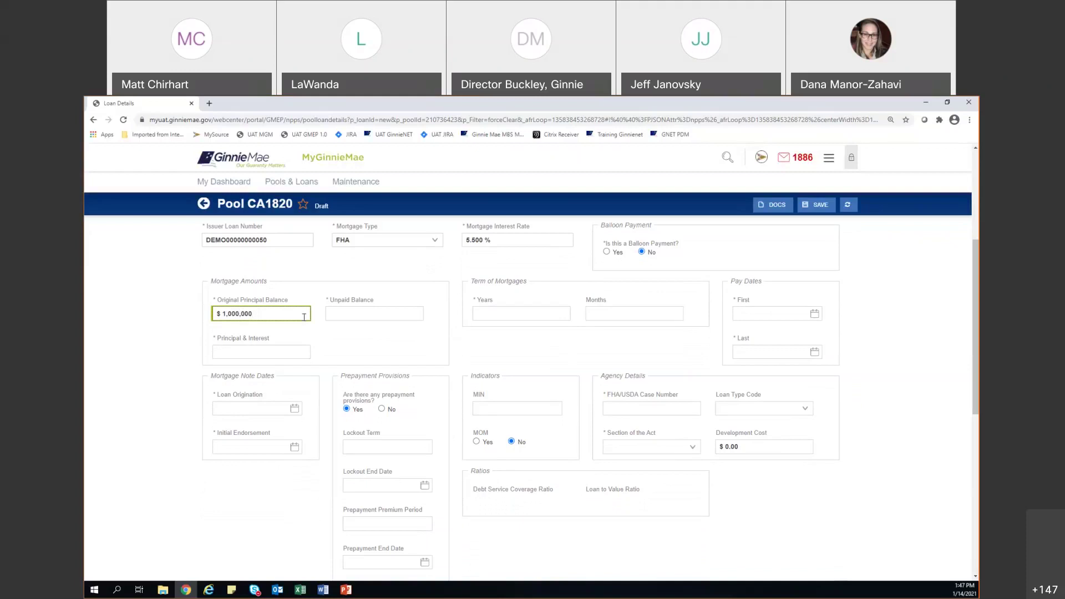
{"action": "left_click", "coordinate": [357, 314]}
{"action": "type", "text": "1,000,000"}
{"action": "left_click", "coordinate": [340, 338]}
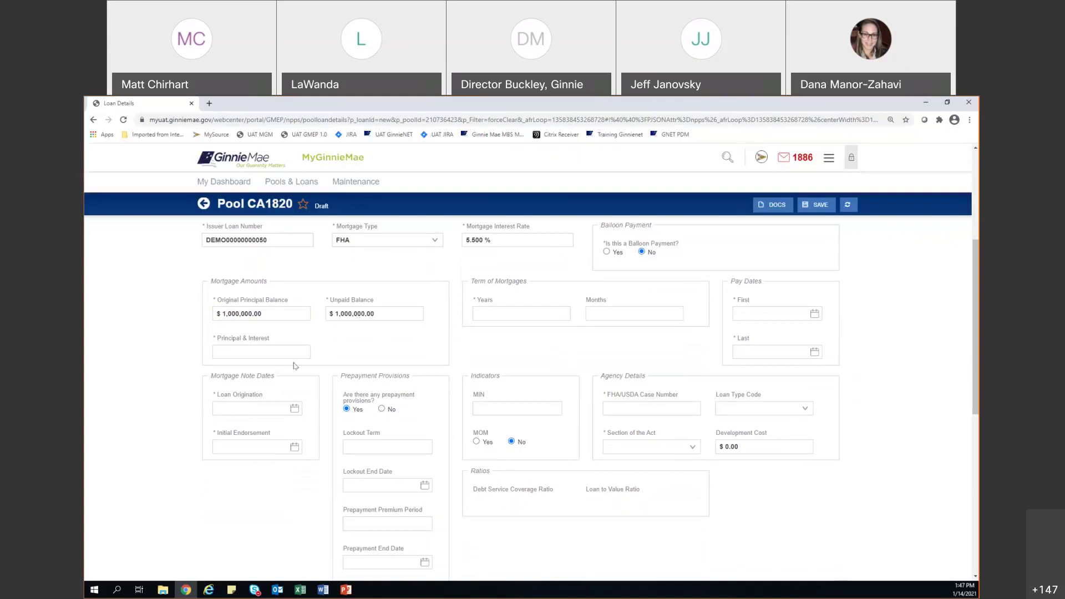
{"action": "left_click", "coordinate": [283, 348]}
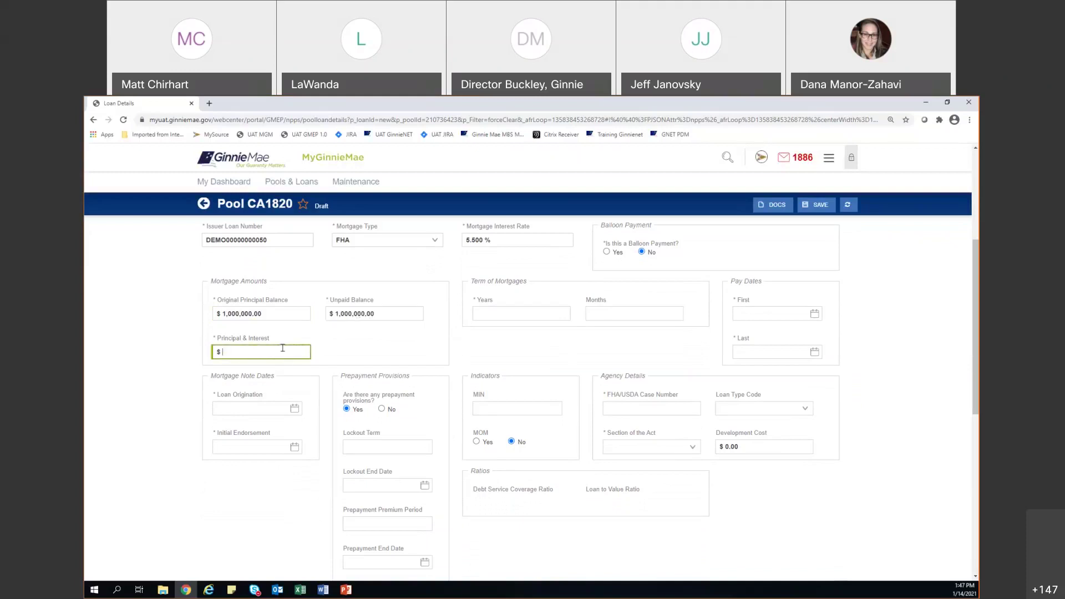
{"action": "type", "text": "5,677.89"}
{"action": "left_click", "coordinate": [329, 352]}
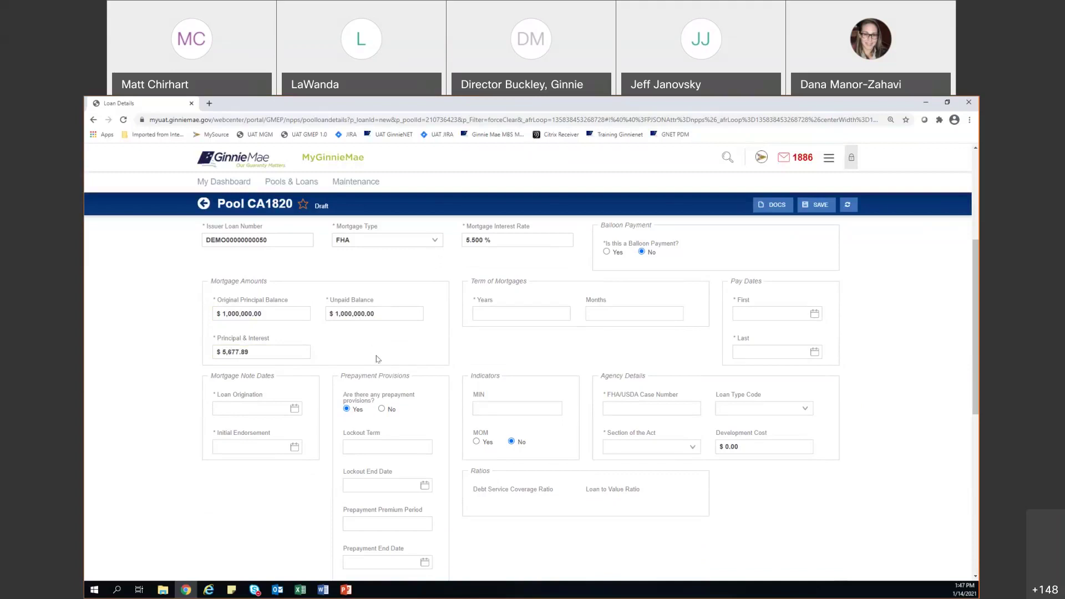
{"action": "left_click", "coordinate": [493, 313]}
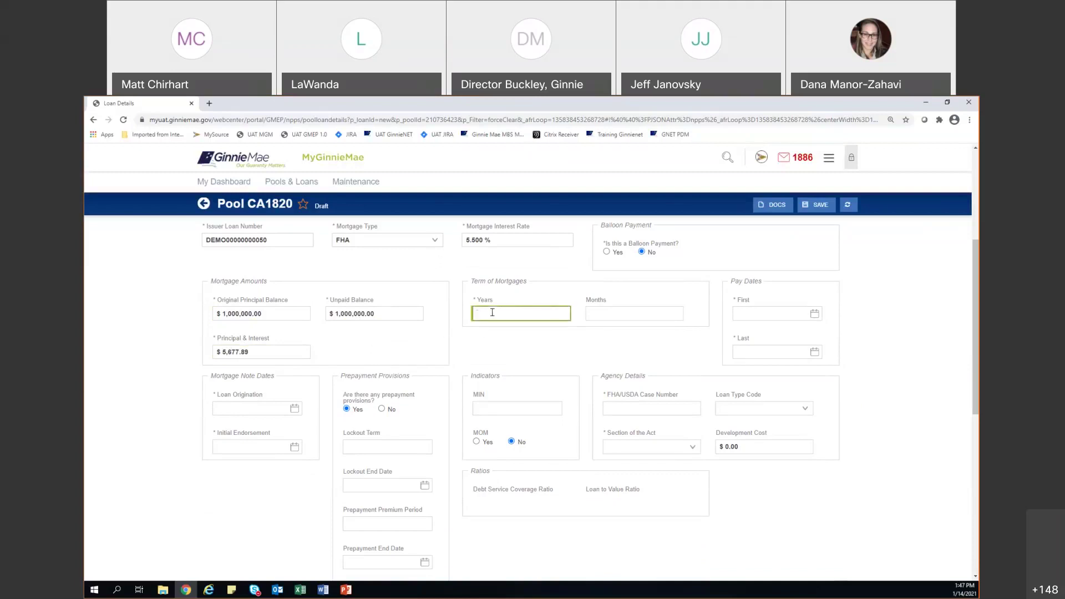
{"action": "type", "text": "30"}
{"action": "left_click", "coordinate": [609, 350]}
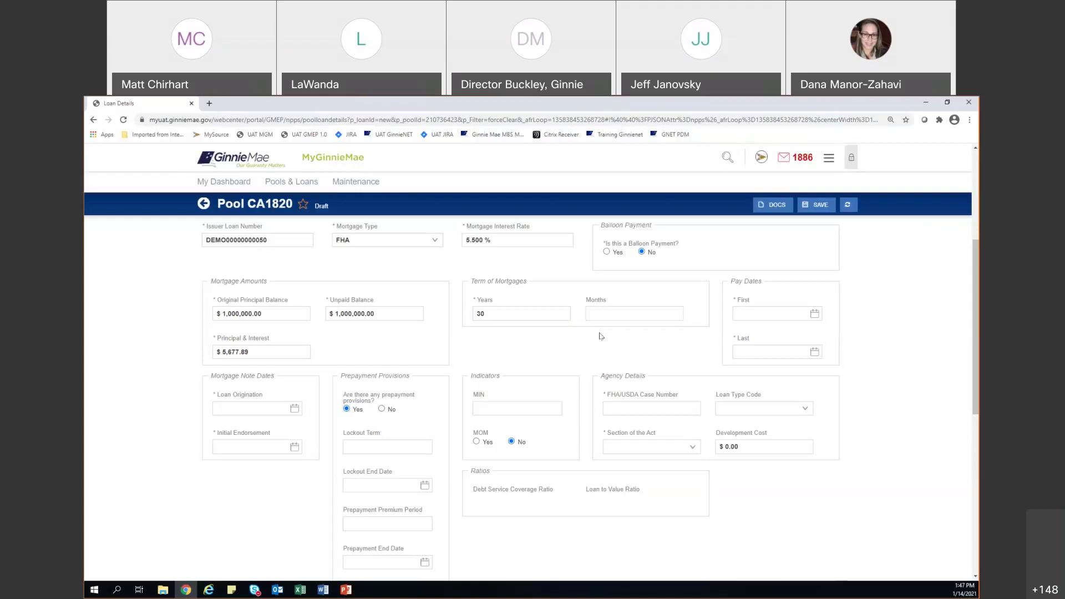
Pick 02/01/2021 as first pay date from the calendar and enter 01/01/2051 as last pay date
{"action": "left_click", "coordinate": [771, 315]}
{"action": "left_click", "coordinate": [784, 313]}
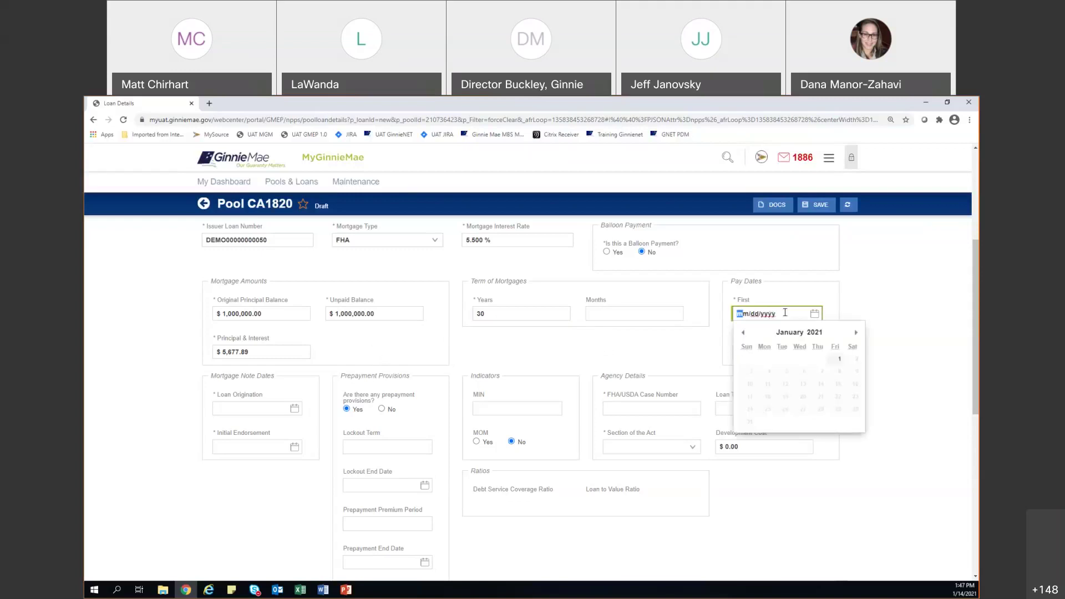
{"action": "left_click", "coordinate": [856, 332]}
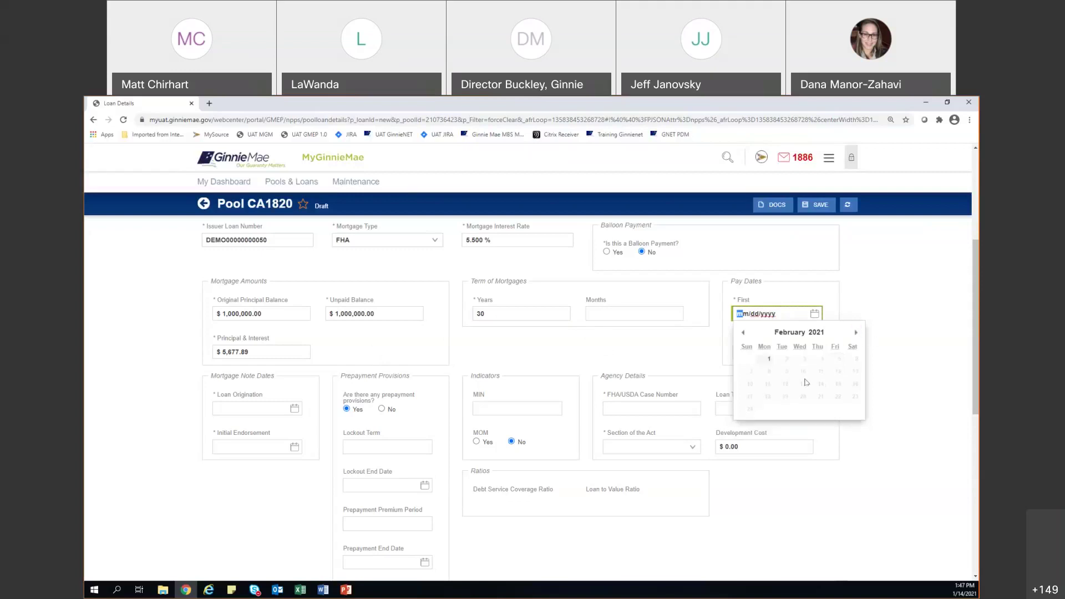
{"action": "left_click", "coordinate": [767, 360]}
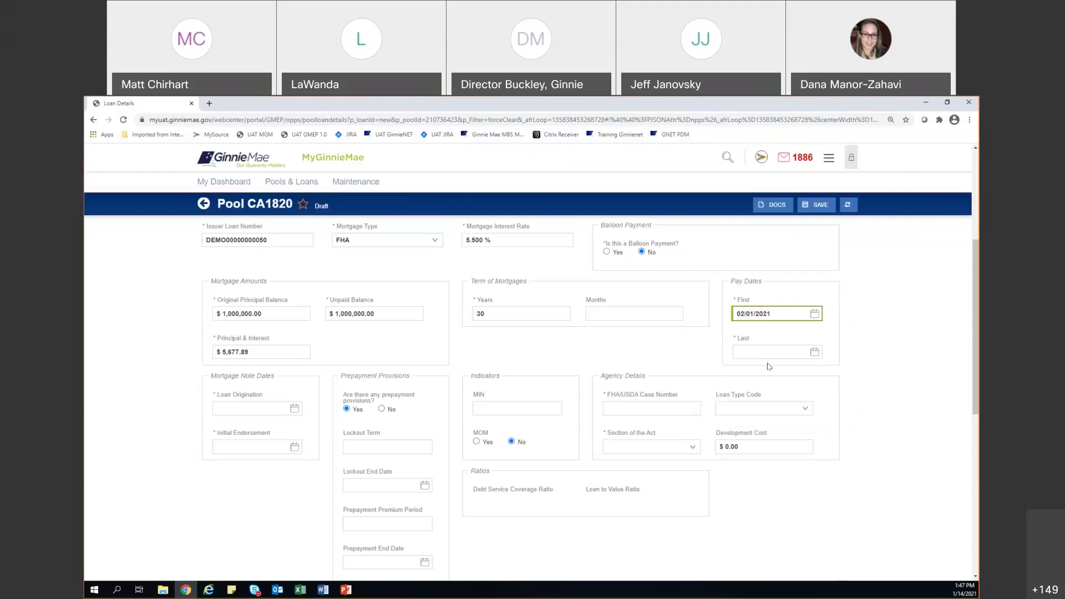
{"action": "left_click", "coordinate": [740, 352]}
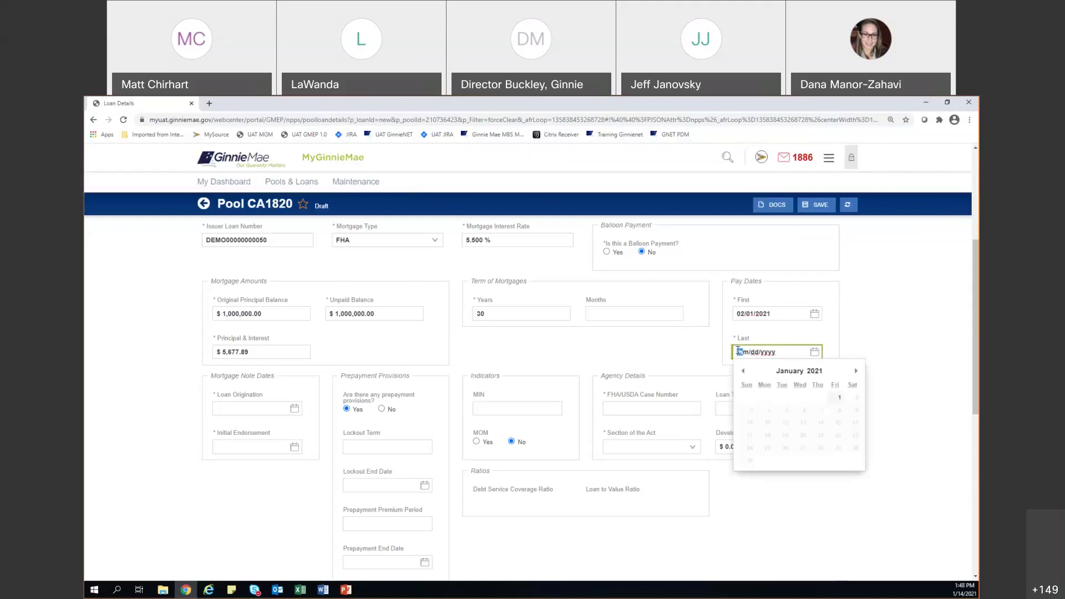
{"action": "type", "text": "01/01/2051"}
{"action": "left_click", "coordinate": [697, 336]}
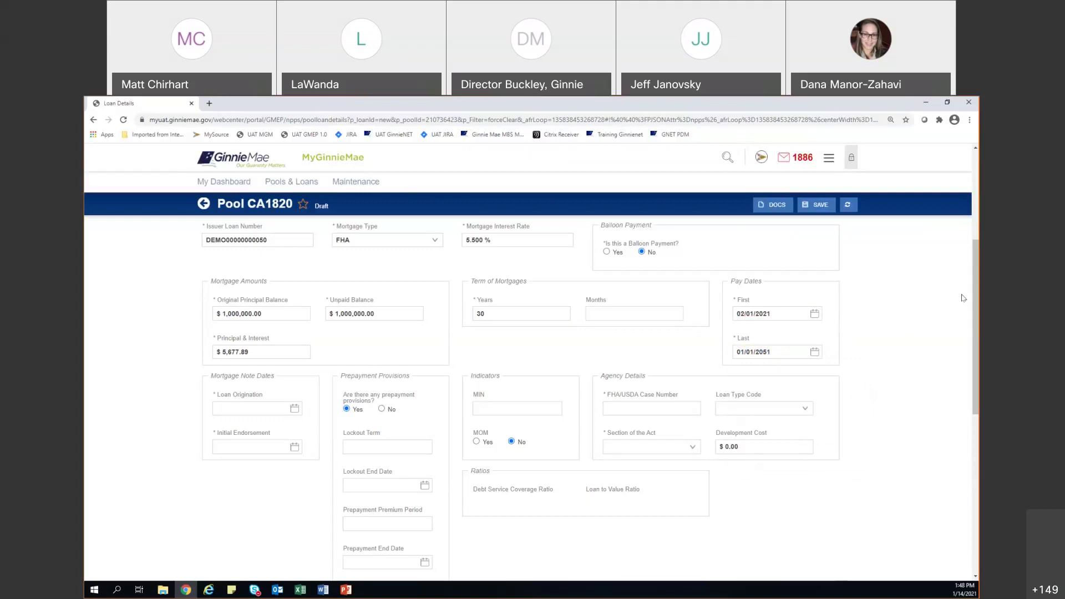
{"action": "left_click_drag", "start_coordinate": [977, 293], "coordinate": [978, 329]}
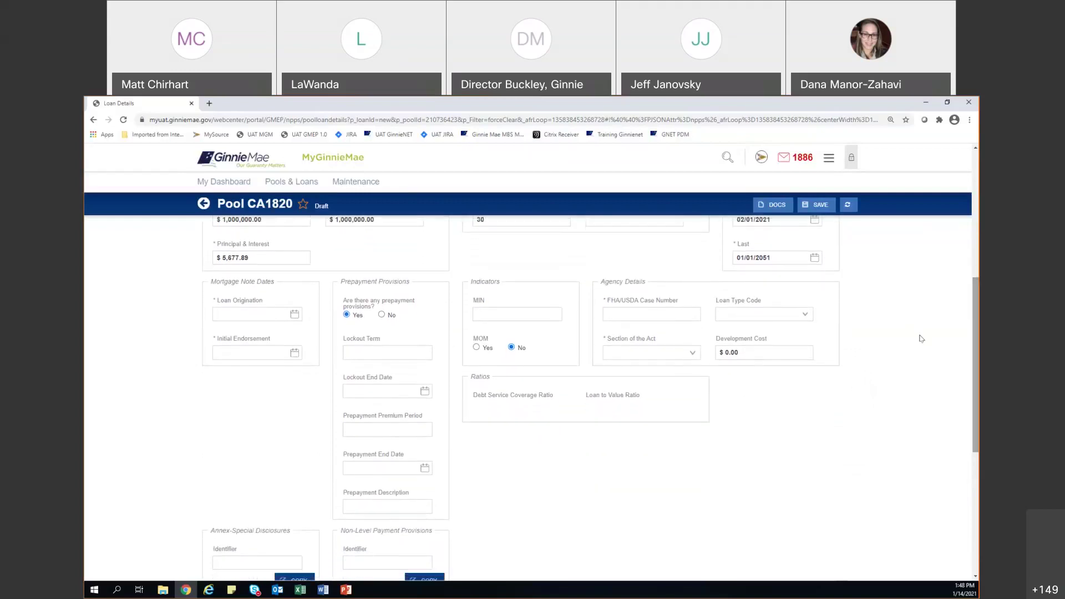
Enter 10/01/2020 as the Loan Origination date
{"action": "left_click", "coordinate": [228, 317]}
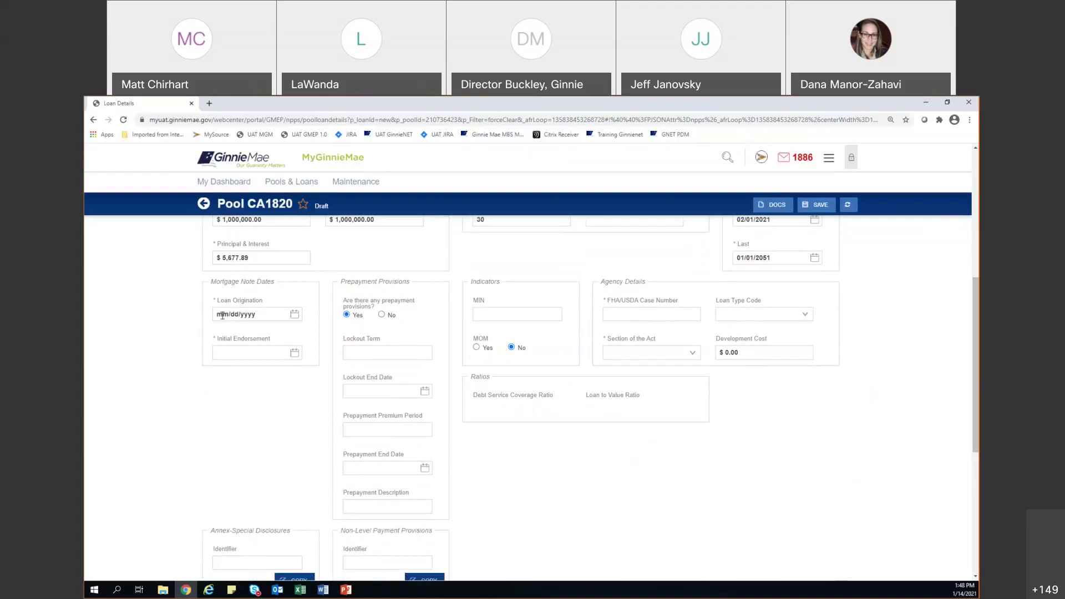
{"action": "left_click", "coordinate": [219, 315]}
{"action": "type", "text": "10/01/2020"}
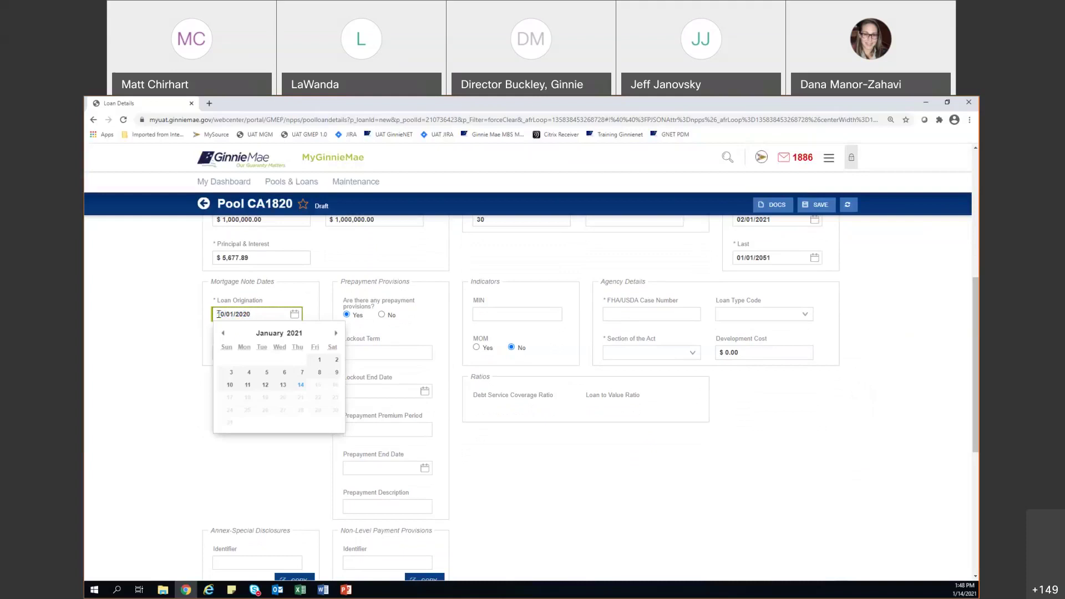
{"action": "left_click", "coordinate": [173, 340]}
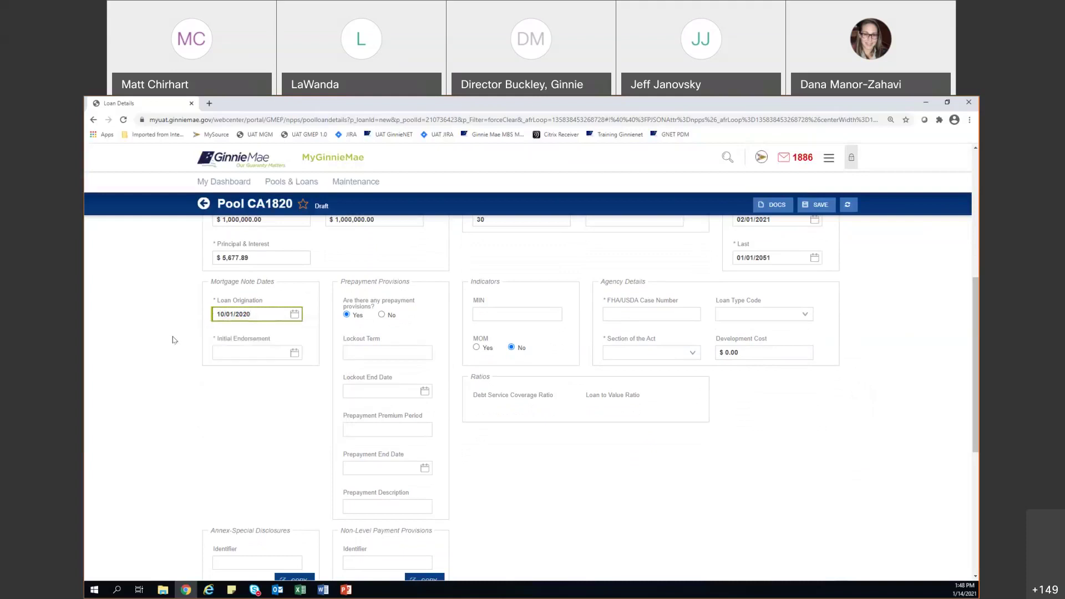
{"action": "left_click", "coordinate": [255, 314]}
{"action": "left_click", "coordinate": [292, 312]}
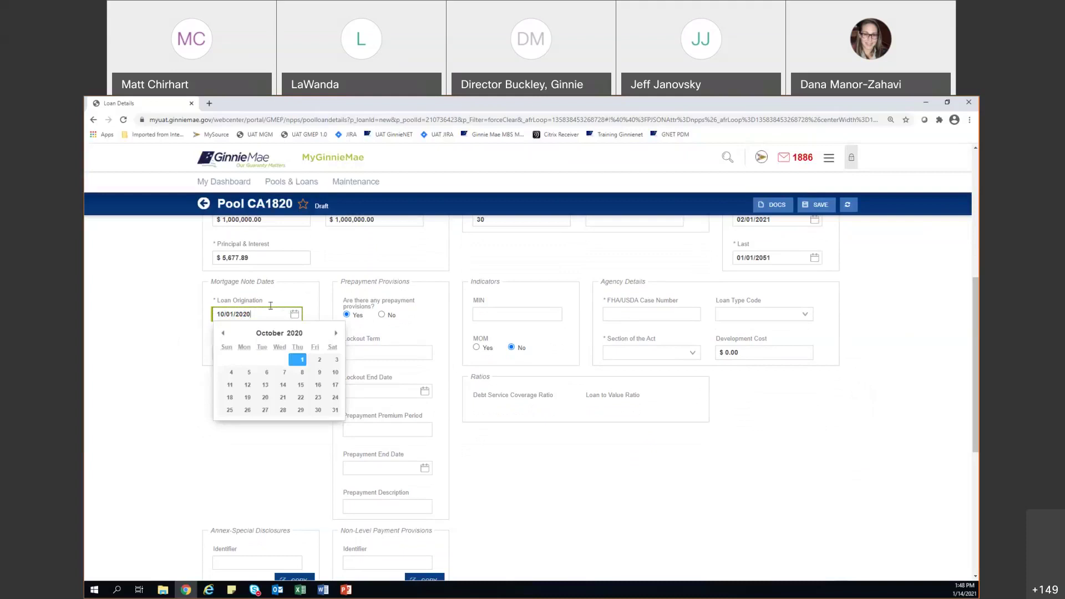
{"action": "left_click", "coordinate": [170, 337]}
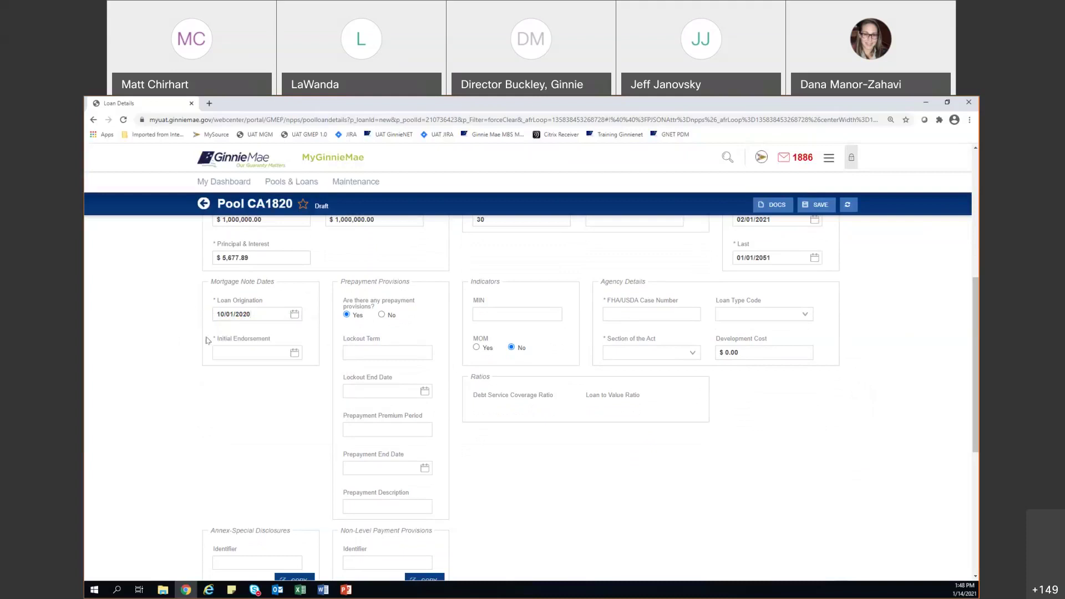
Enter 10/01/2020 as the Initial Endorsement date
{"action": "left_click", "coordinate": [215, 350]}
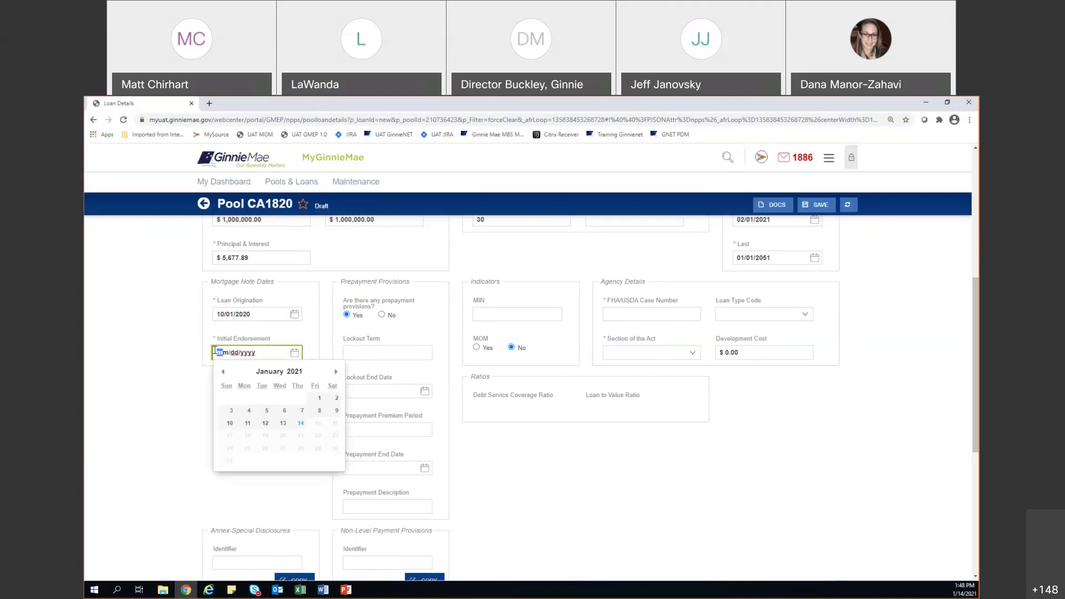
{"action": "type", "text": "10/01/202"}
{"action": "left_click", "coordinate": [202, 362]}
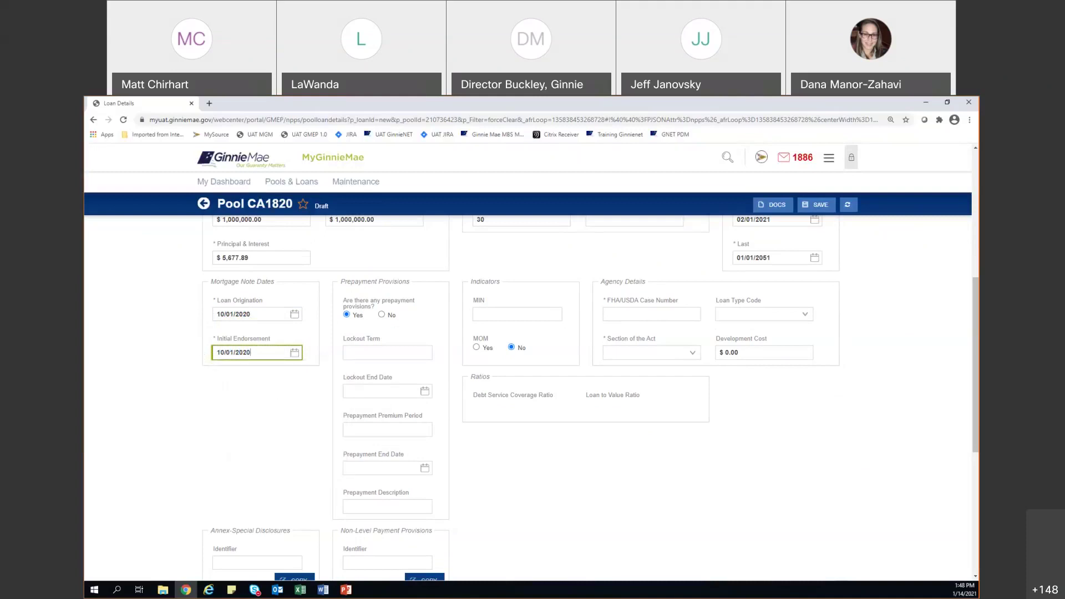
{"action": "key", "text": "alt+Tab"}
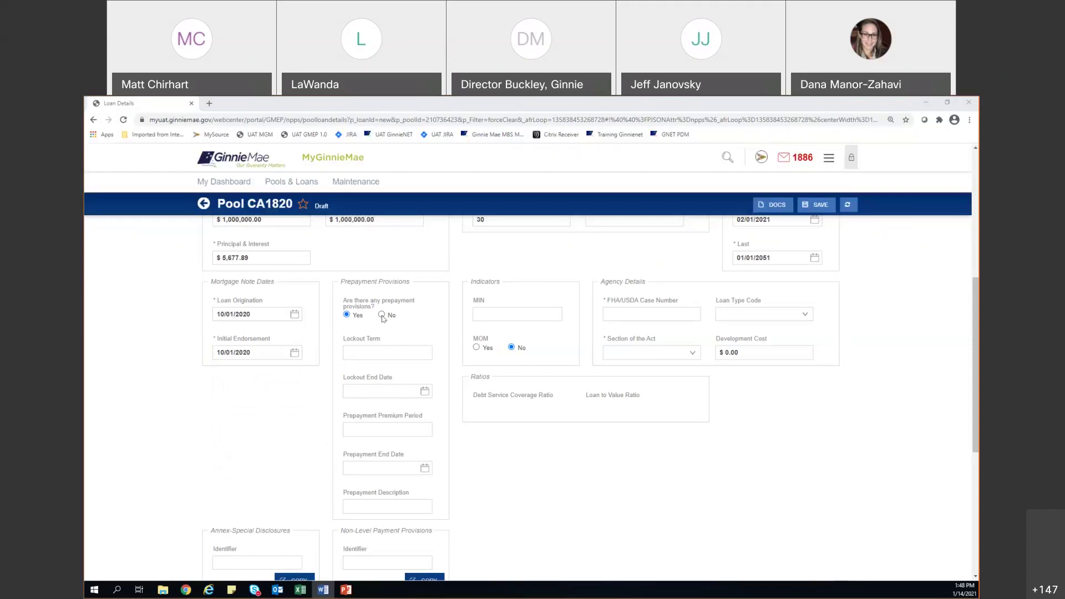
Answer No to prepayment provisions and enter the loan's FHA/USDA case number
{"action": "left_click", "coordinate": [382, 315]}
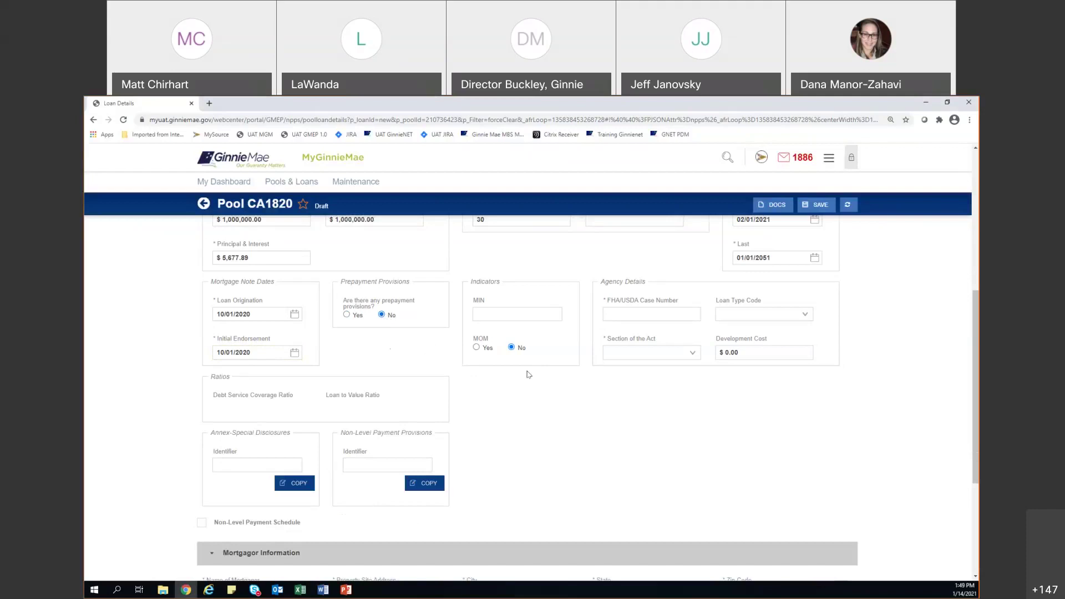
{"action": "left_click", "coordinate": [673, 313]}
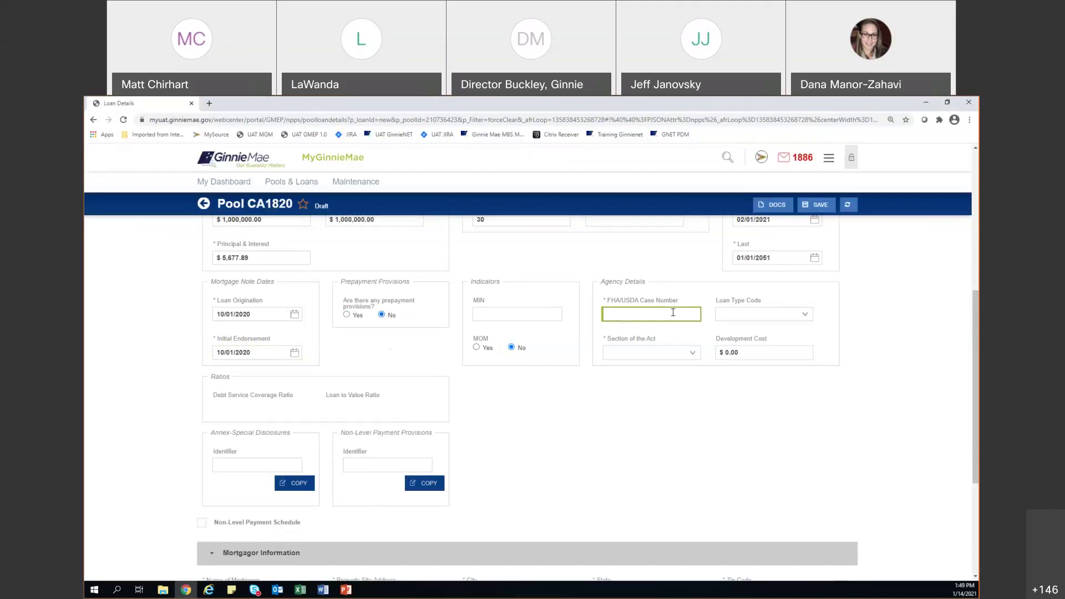
{"action": "left_click", "coordinate": [668, 416]}
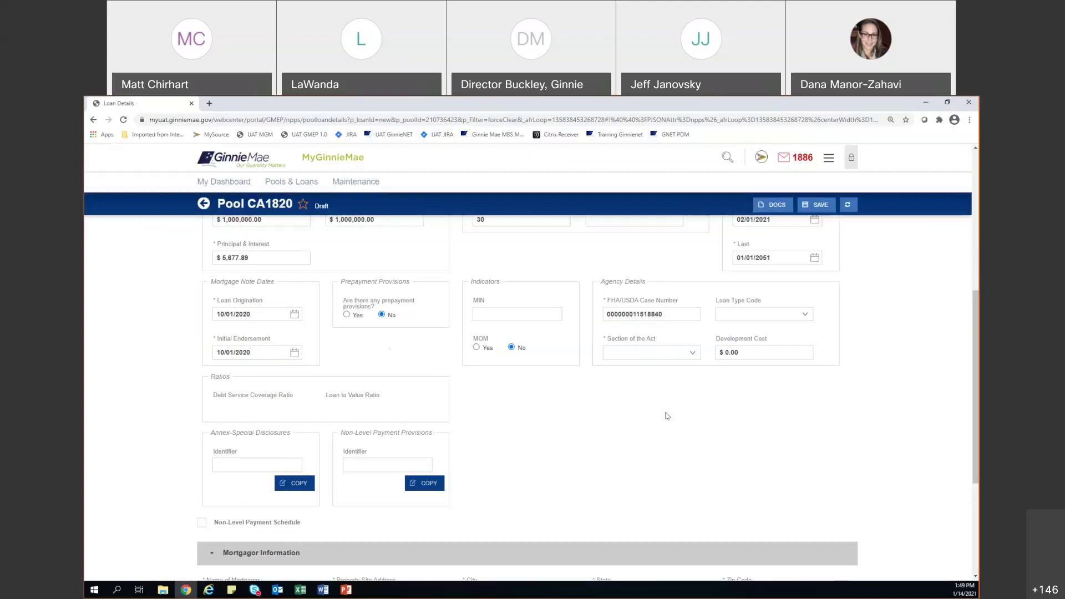
Set Loan Type Code to FHA Multifamily and Section of the Act to 220 New Construction
{"action": "left_click", "coordinate": [805, 320]}
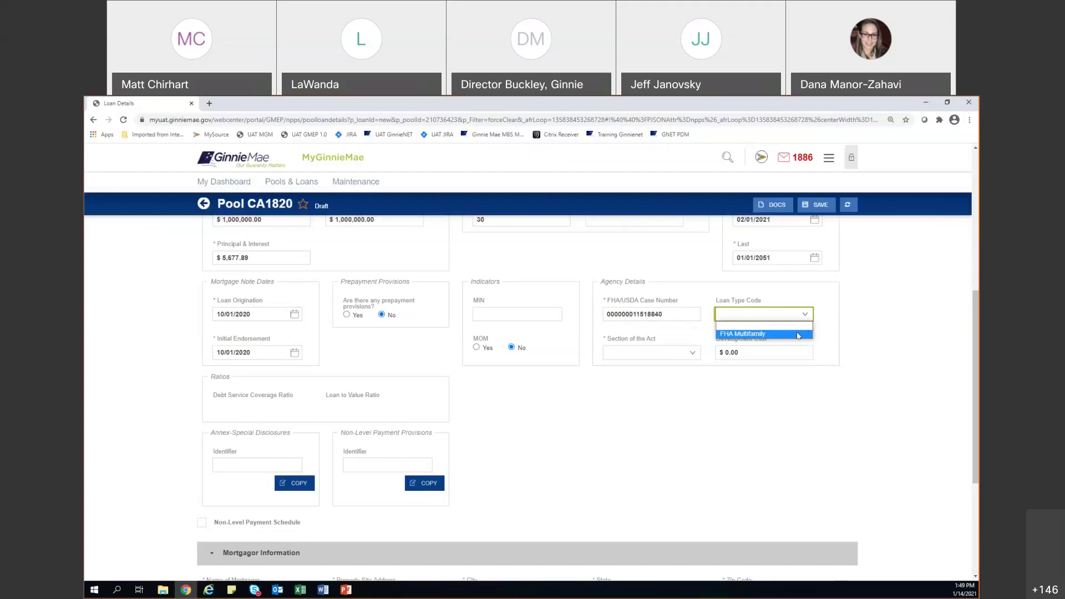
{"action": "left_click", "coordinate": [799, 335]}
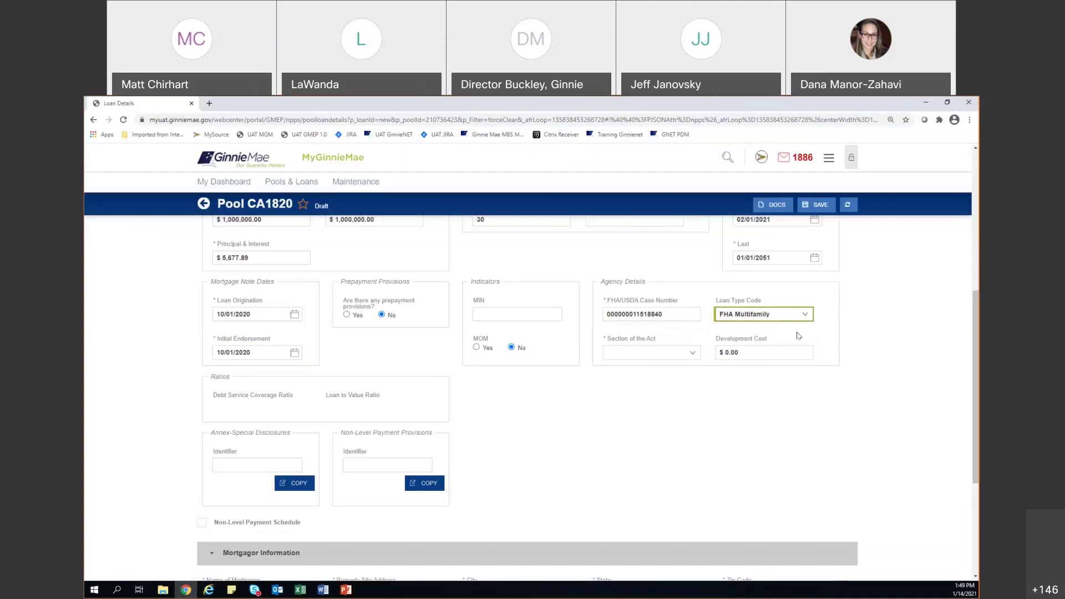
{"action": "left_click", "coordinate": [694, 356]}
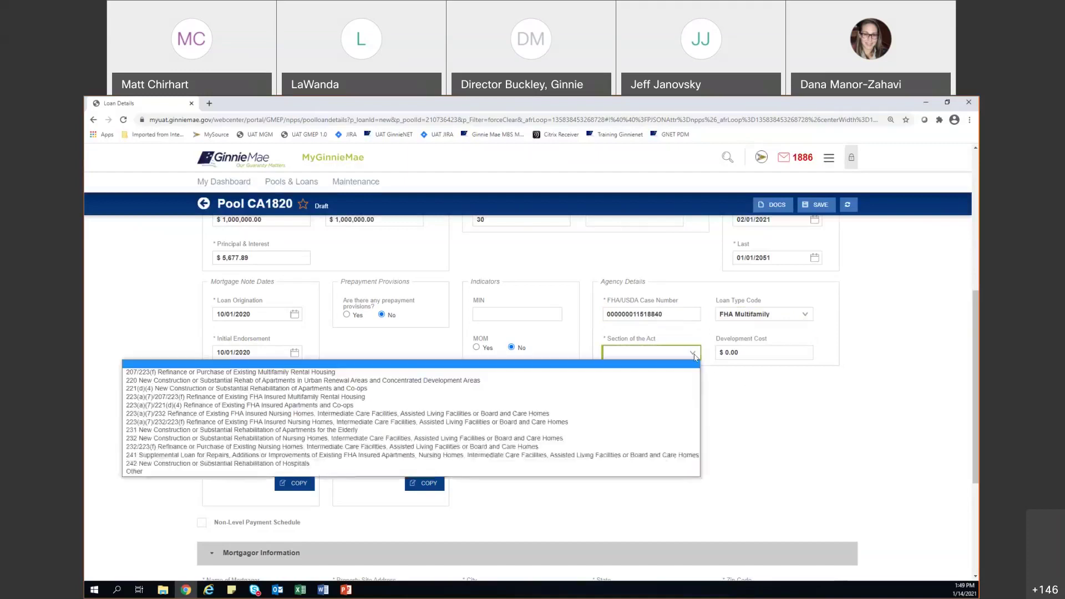
{"action": "left_click", "coordinate": [680, 381]}
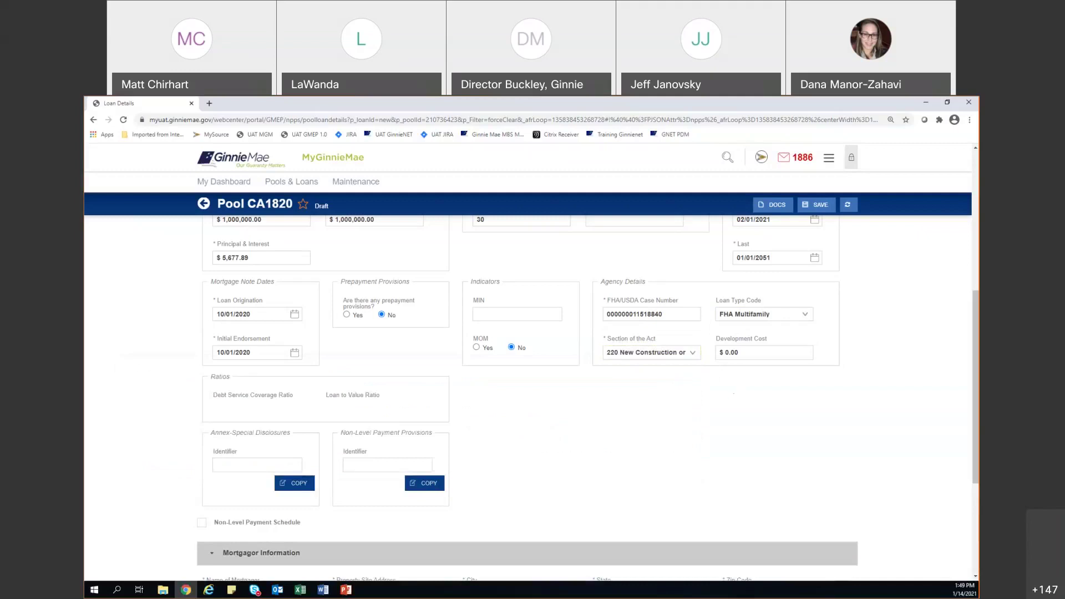
{"action": "key", "text": "alt+Tab"}
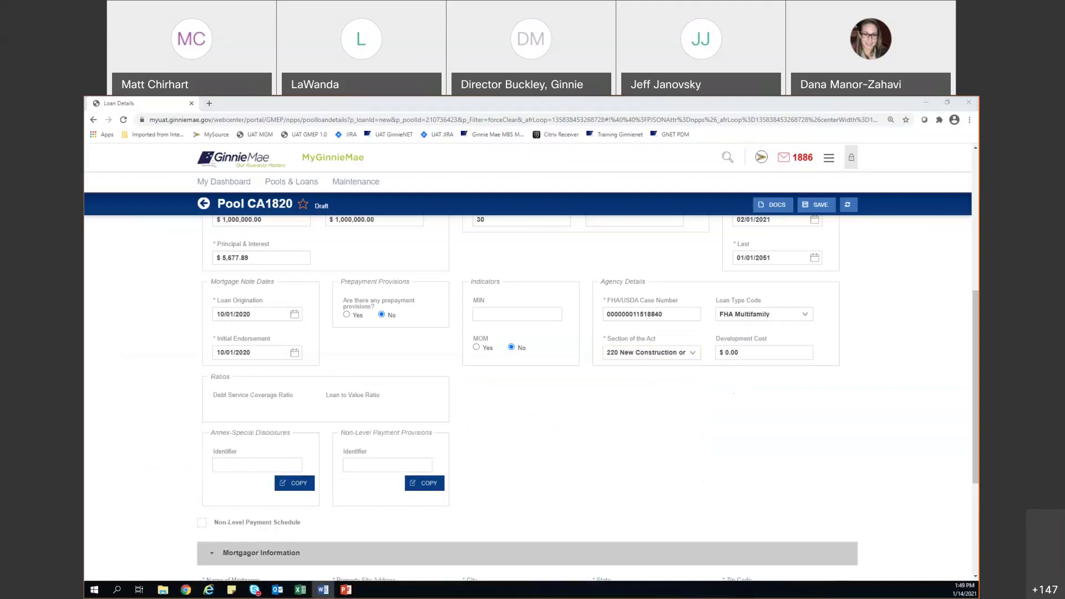
{"action": "left_click", "coordinate": [920, 415]}
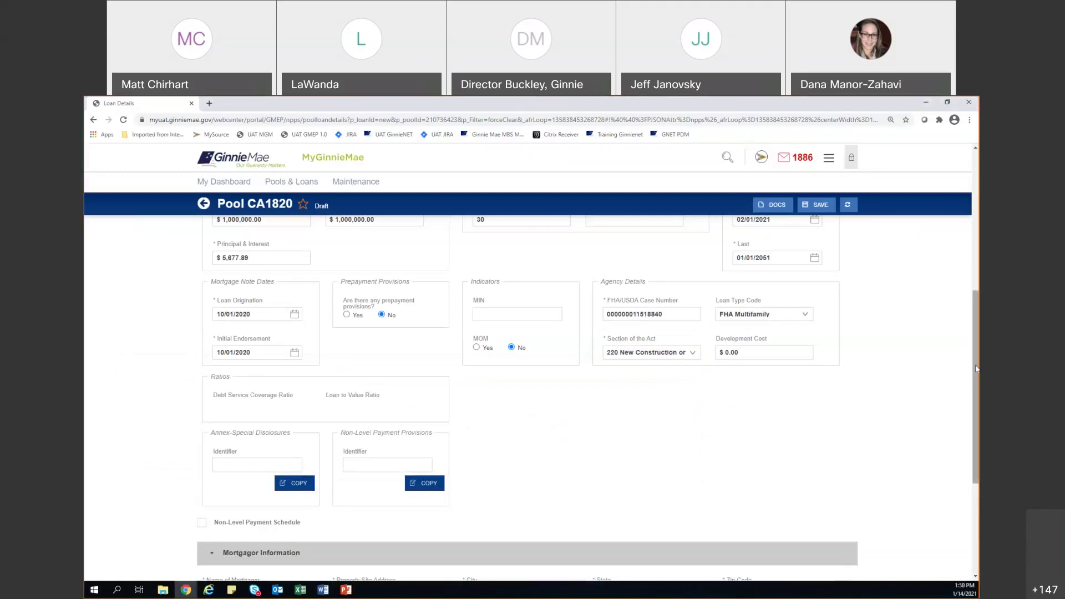
Choose the saved CL Pool identifier for both Annex-Special Disclosures and Non-Level Payment Provisions
{"action": "left_click_drag", "start_coordinate": [976, 368], "coordinate": [978, 415]}
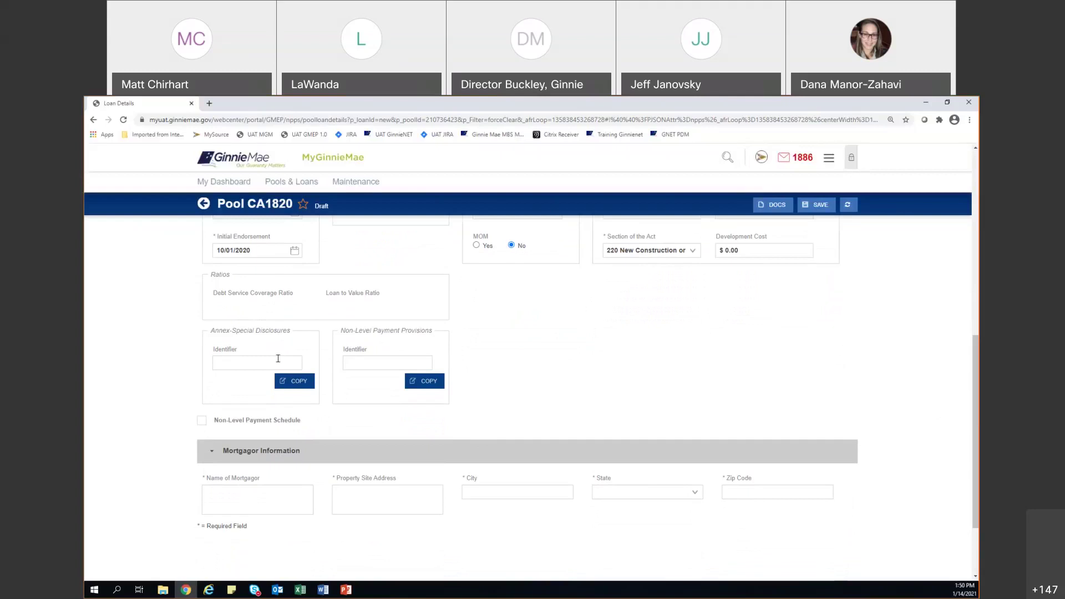
{"action": "left_click", "coordinate": [278, 358]}
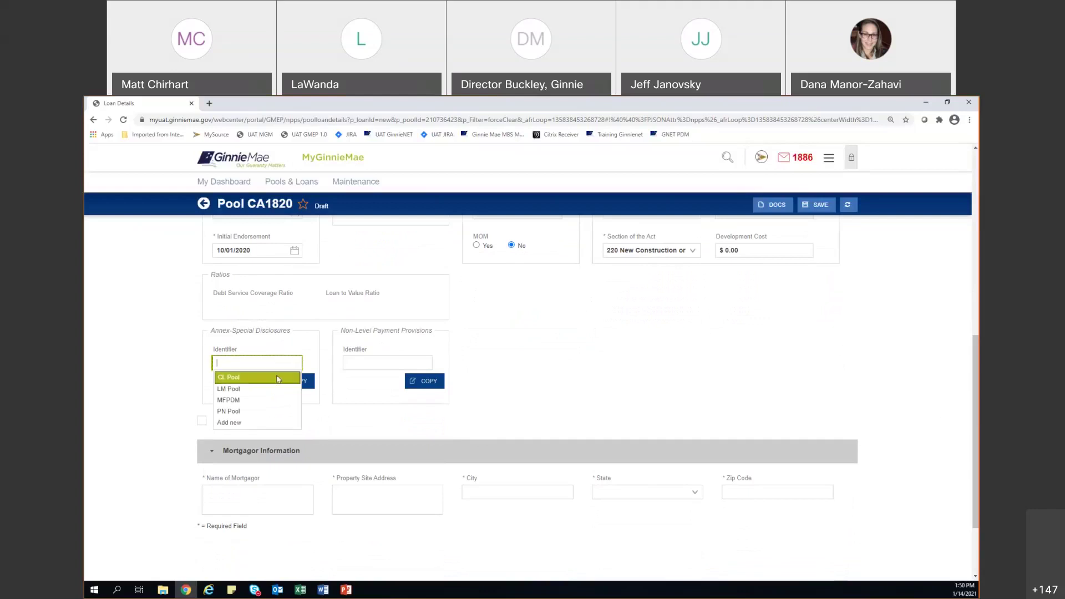
{"action": "left_click", "coordinate": [278, 377]}
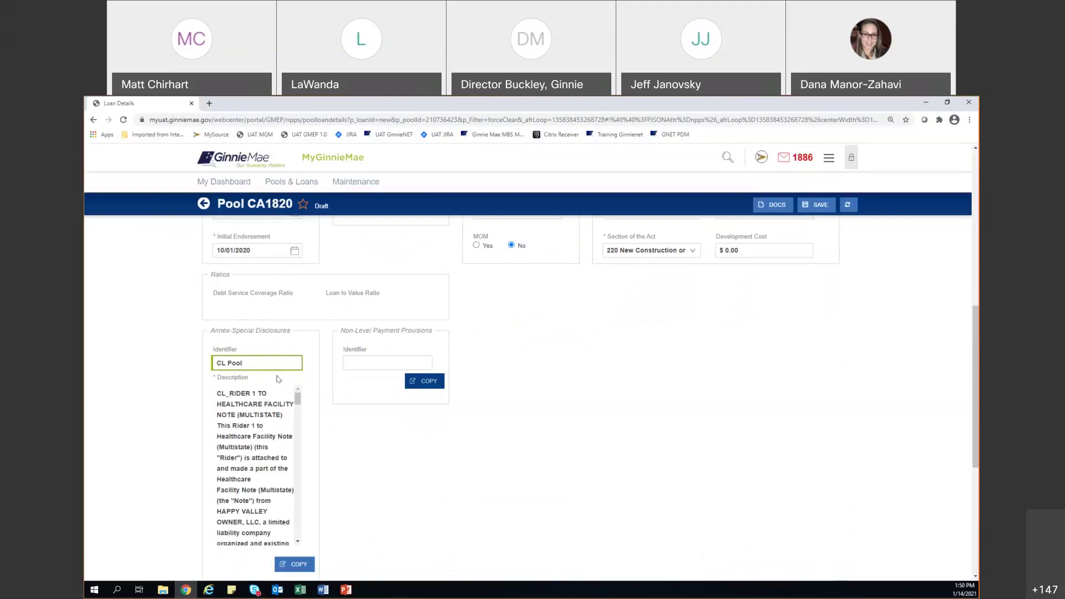
{"action": "left_click_drag", "start_coordinate": [297, 398], "coordinate": [310, 547]}
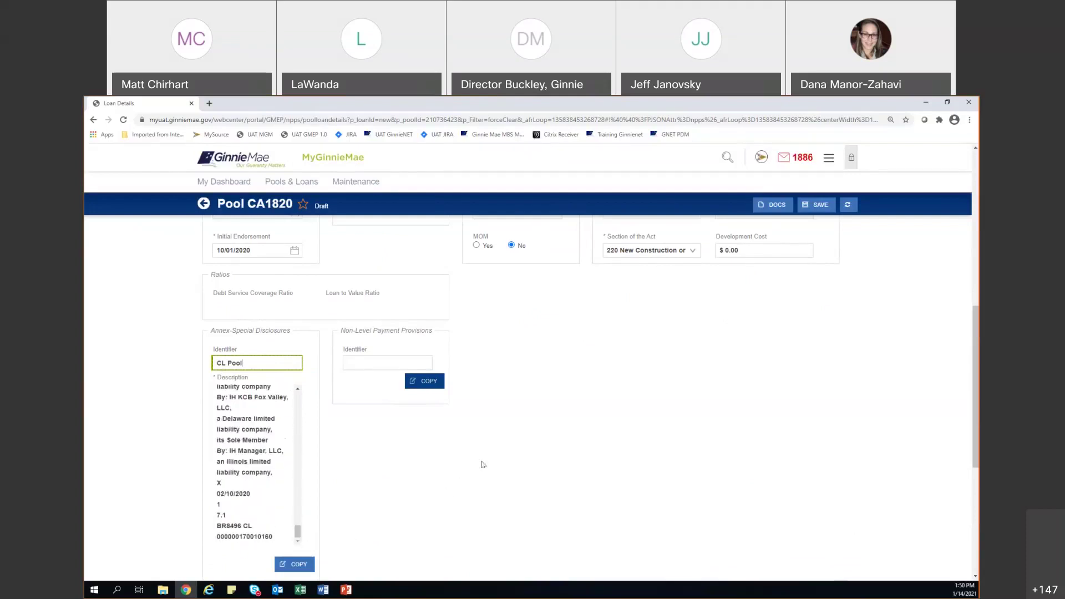
{"action": "left_click", "coordinate": [386, 365]}
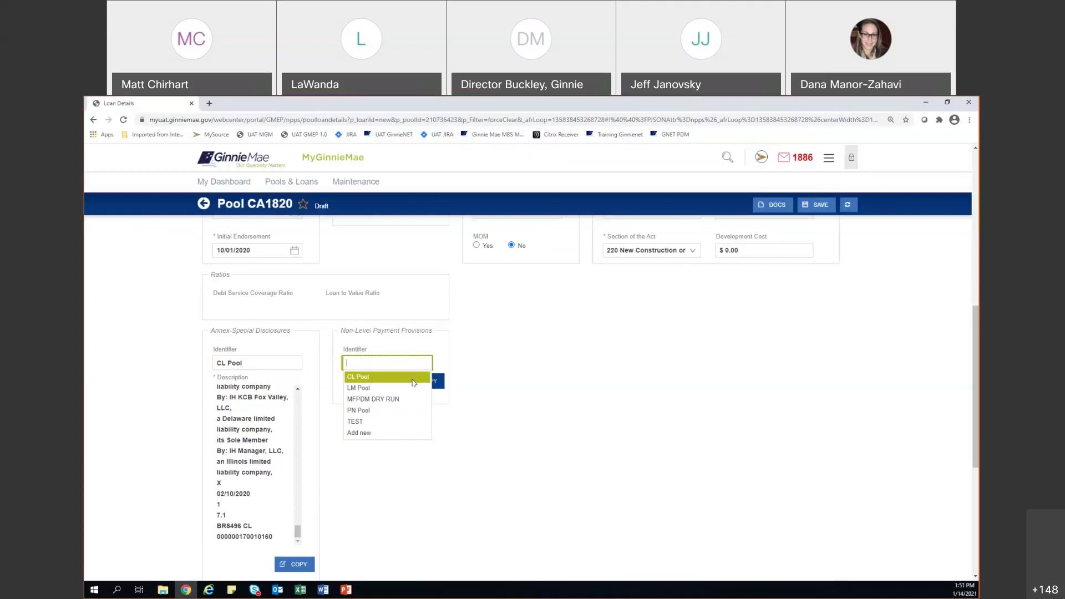
{"action": "left_click", "coordinate": [414, 383]}
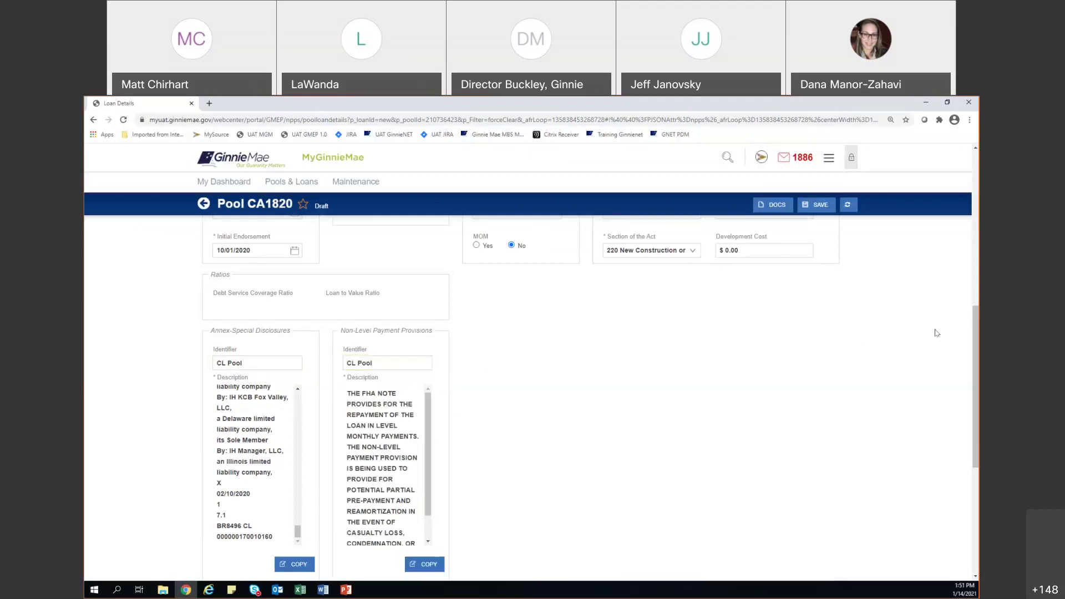
{"action": "left_click_drag", "start_coordinate": [978, 326], "coordinate": [976, 395]}
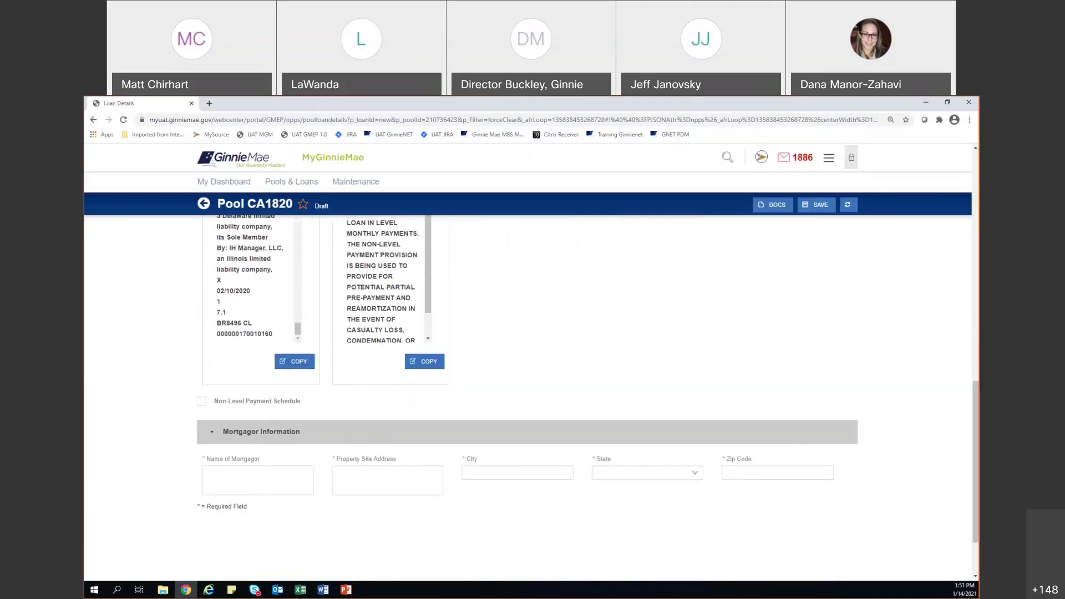
{"action": "key", "text": "alt+Tab"}
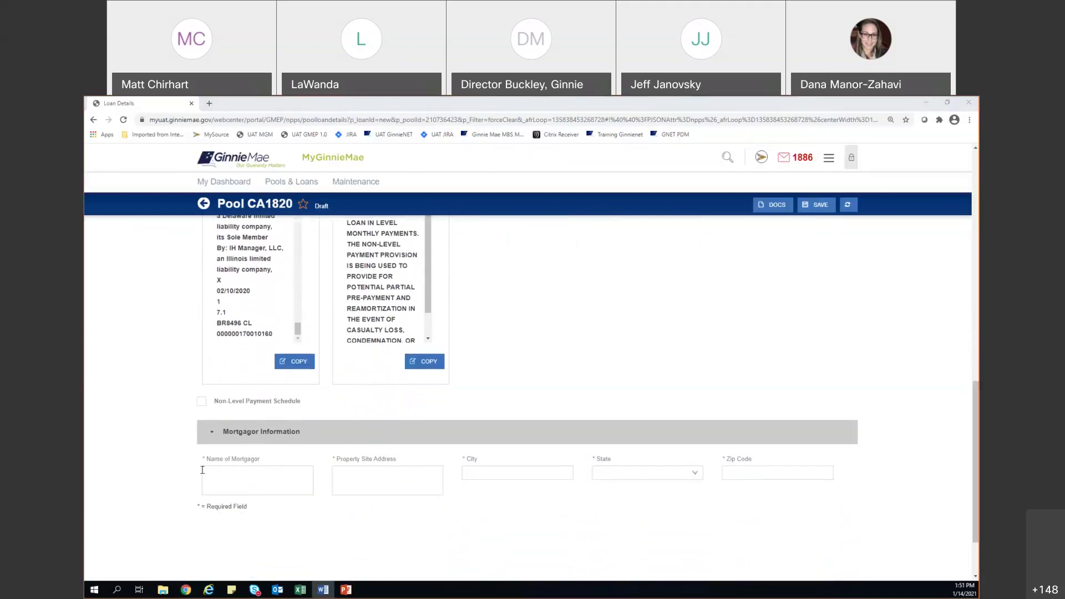
{"action": "left_click", "coordinate": [230, 471]}
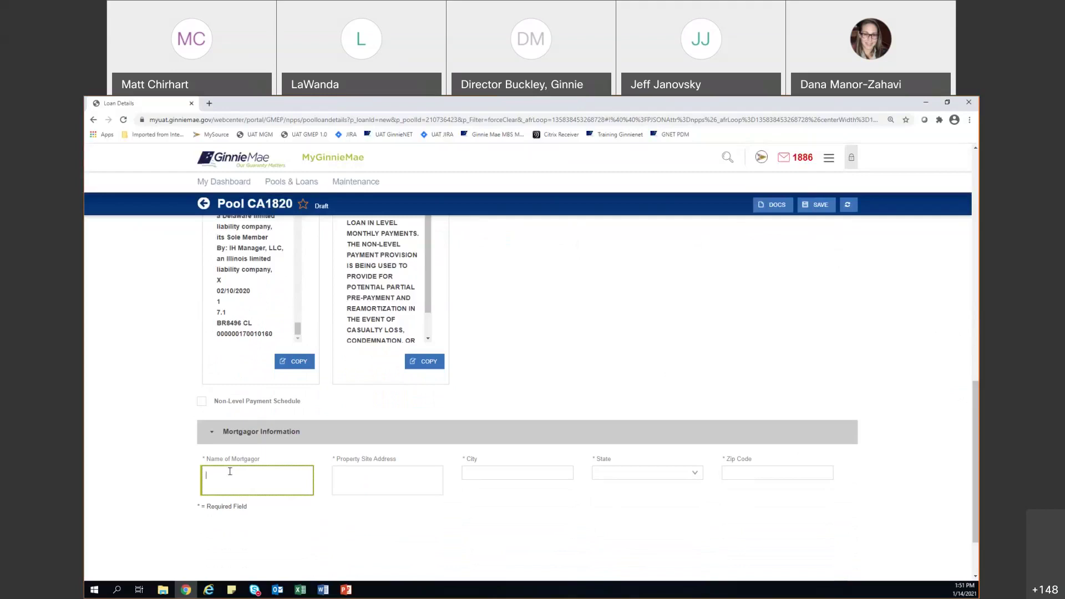
{"action": "type", "text": "ohn Smith"}
{"action": "left_click", "coordinate": [387, 473]}
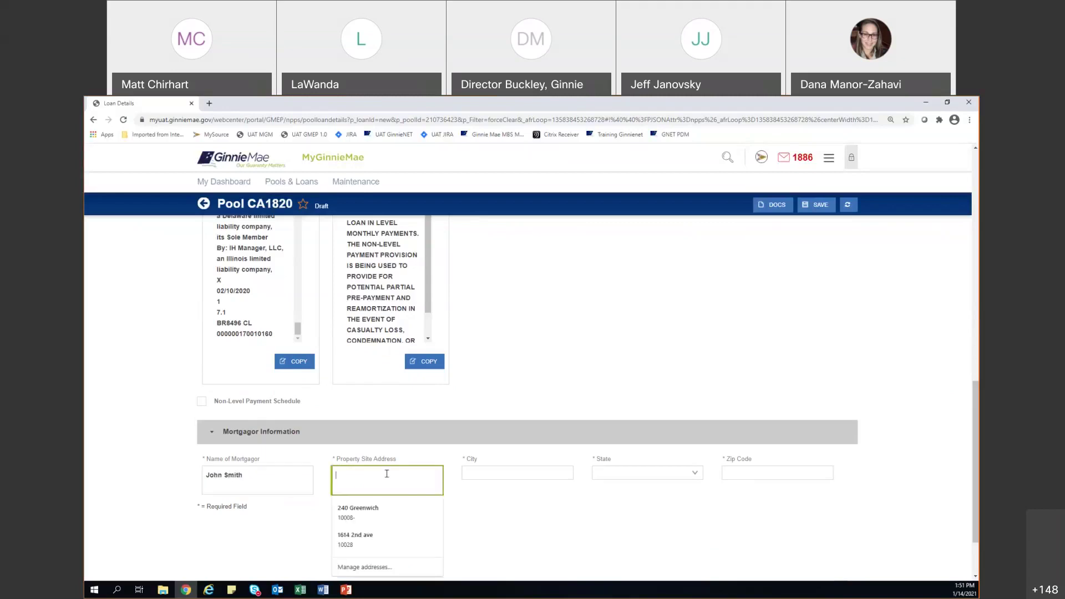
{"action": "type", "text": "240 Greenwich"}
{"action": "left_click", "coordinate": [574, 534]}
{"action": "left_click", "coordinate": [495, 471]}
{"action": "type", "text": "New york"}
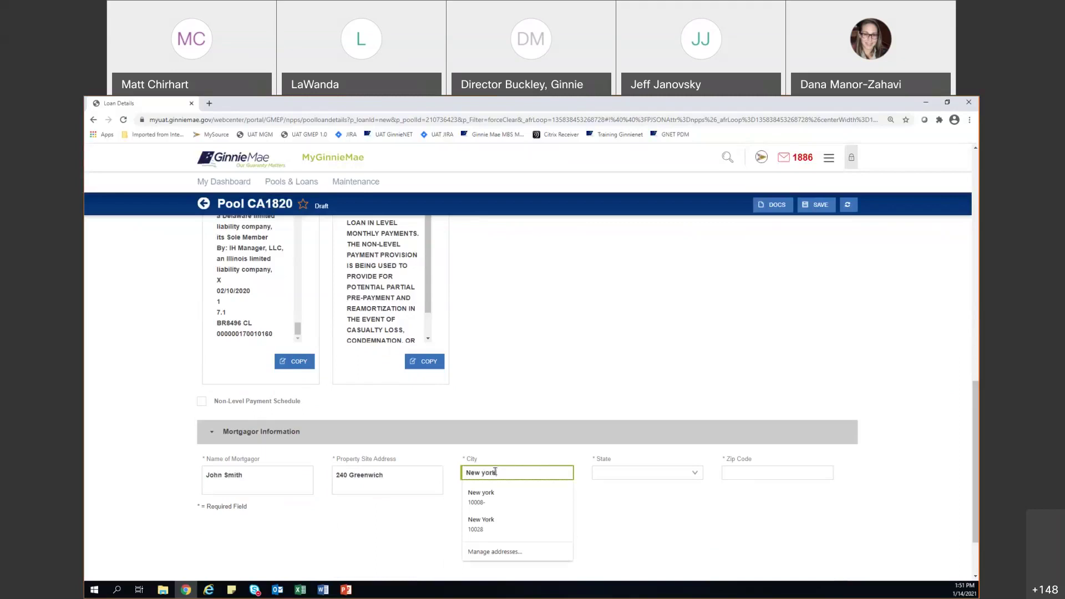
{"action": "left_click", "coordinate": [635, 537]}
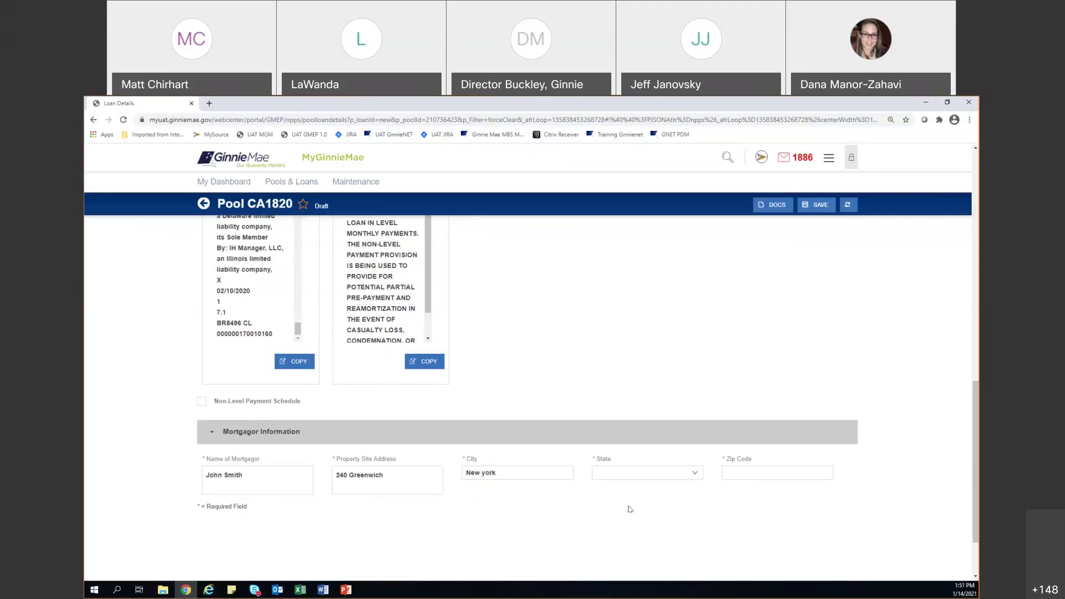
{"action": "left_click", "coordinate": [701, 475]}
{"action": "left_click_drag", "start_coordinate": [699, 347], "coordinate": [703, 403]}
{"action": "scroll", "coordinate": [701, 406], "scroll_direction": "up", "scroll_amount": 8}
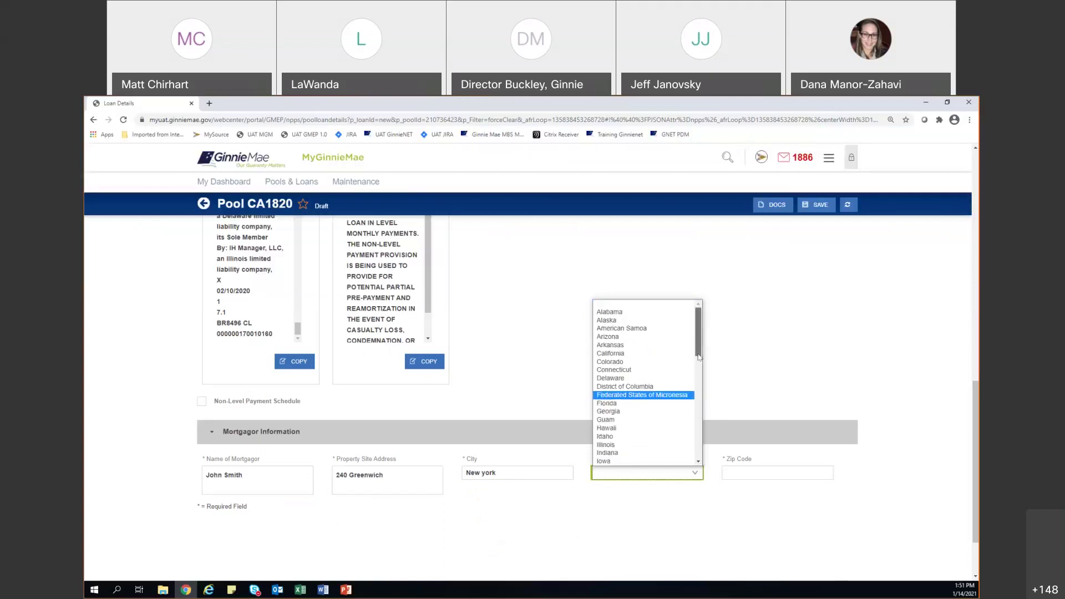
{"action": "left_click_drag", "start_coordinate": [702, 362], "coordinate": [701, 425]}
{"action": "left_click", "coordinate": [630, 392]}
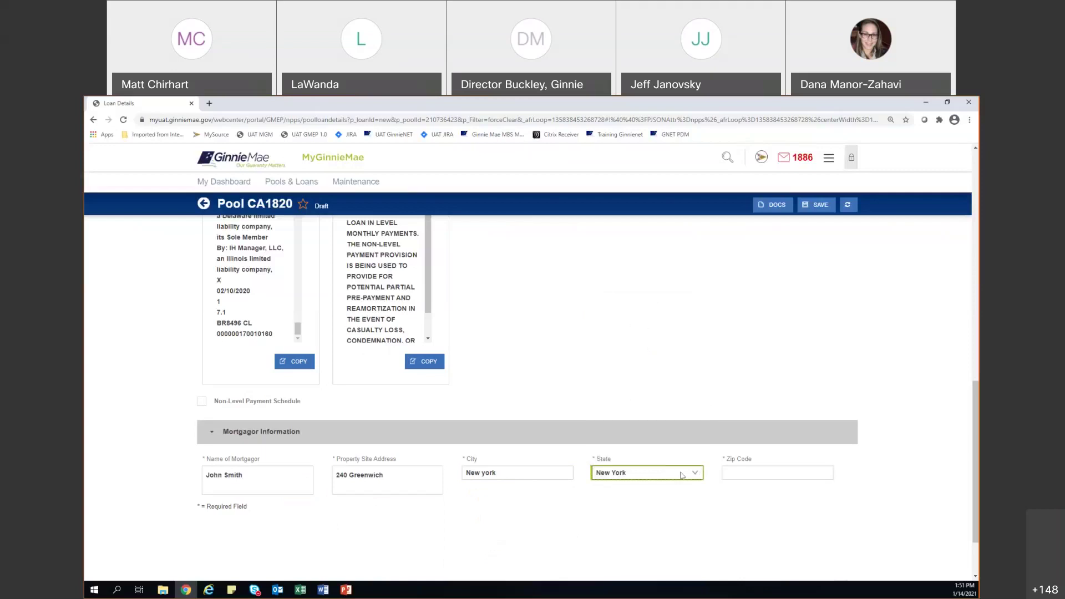
{"action": "left_click", "coordinate": [747, 471]}
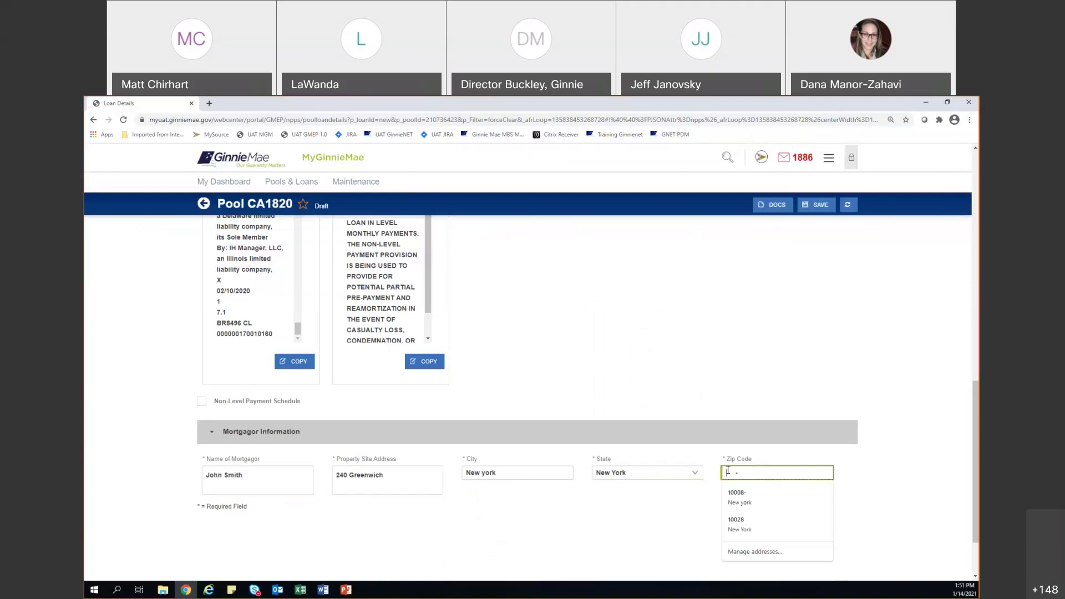
{"action": "type", "text": "10008-"}
{"action": "left_click", "coordinate": [669, 510]}
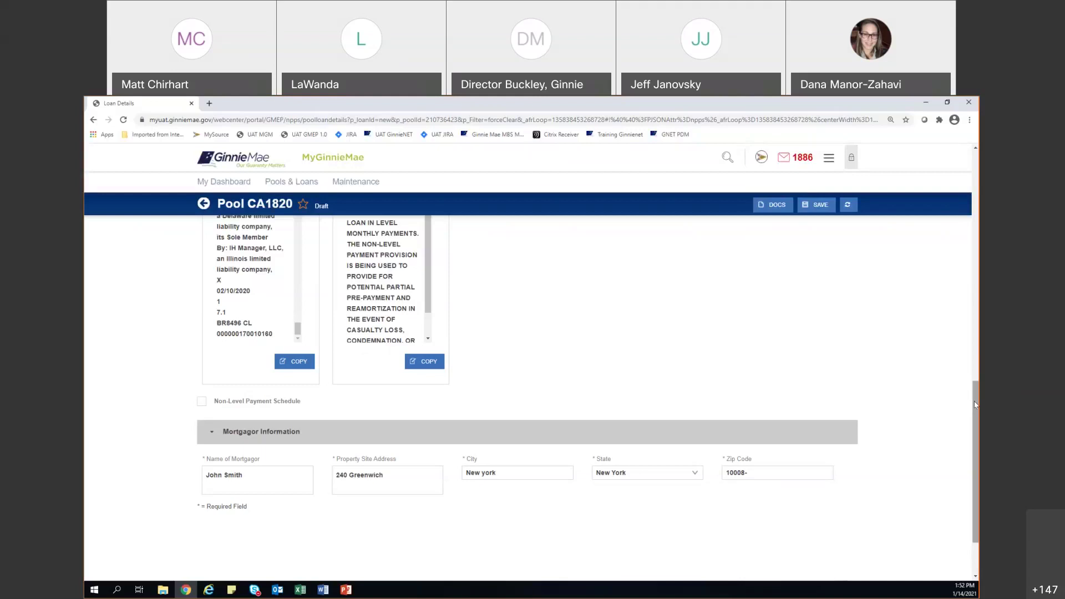
{"action": "scroll", "coordinate": [976, 405], "scroll_direction": "up", "scroll_amount": 1}
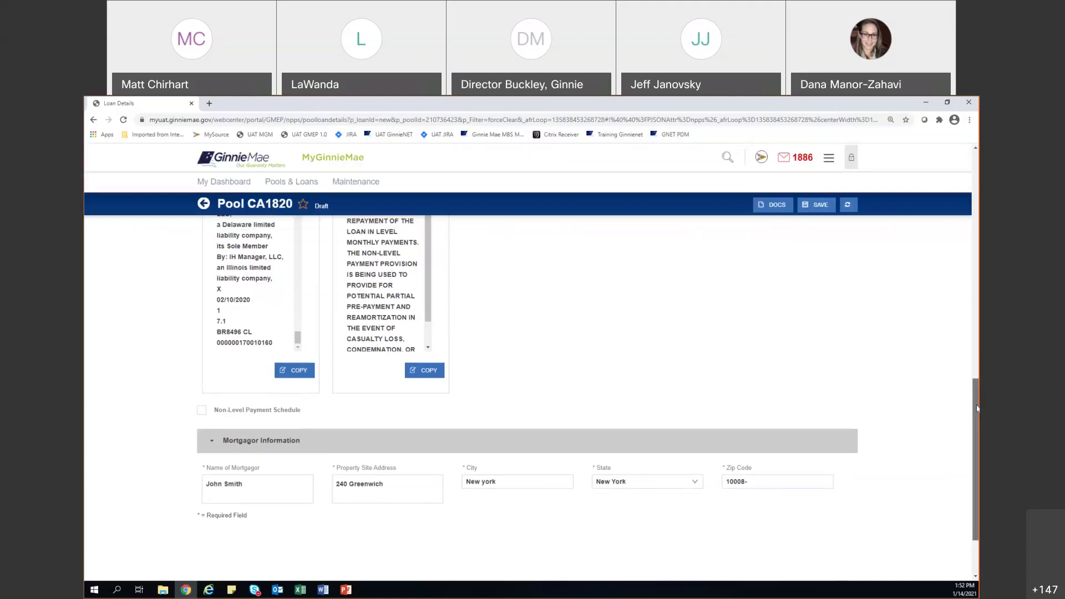
{"action": "left_click_drag", "start_coordinate": [977, 405], "coordinate": [978, 401]}
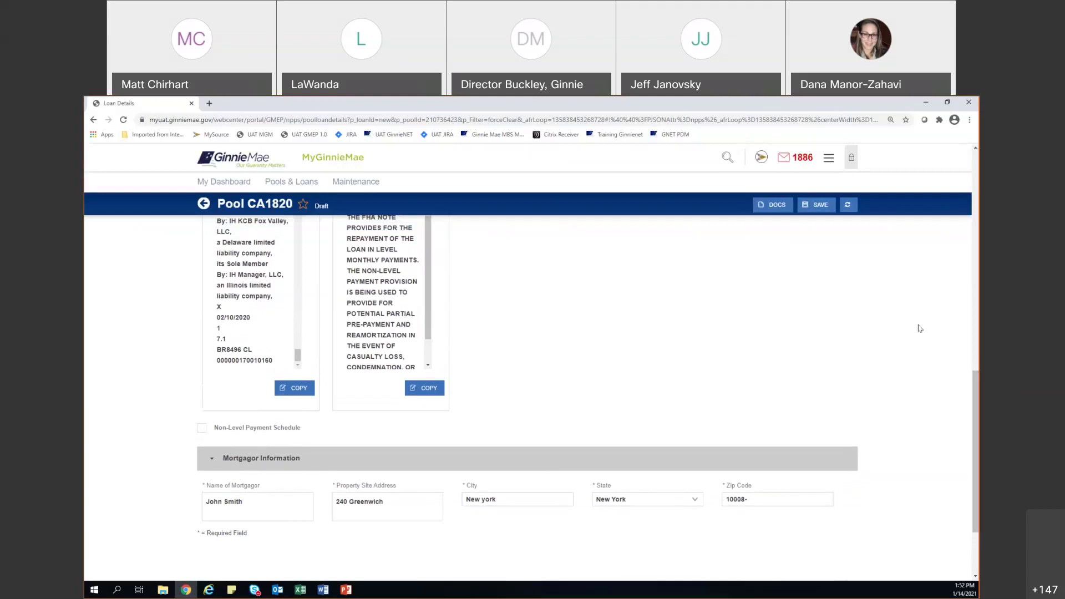
Save the loan and review the Draw History Details showing Draft draw 1 at $0.00
{"action": "left_click", "coordinate": [814, 213]}
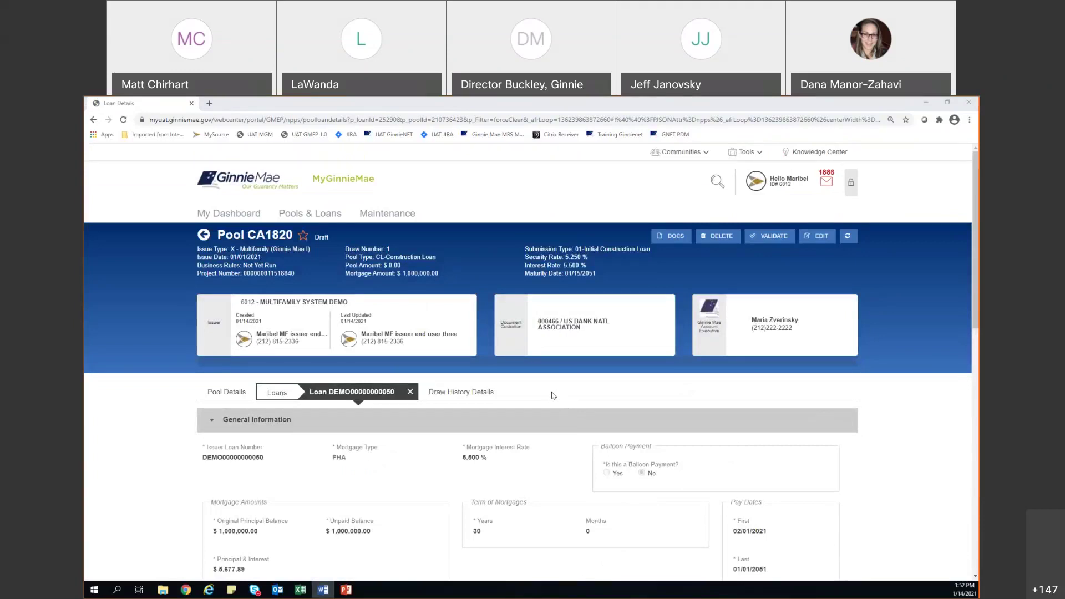
{"action": "left_click", "coordinate": [460, 394]}
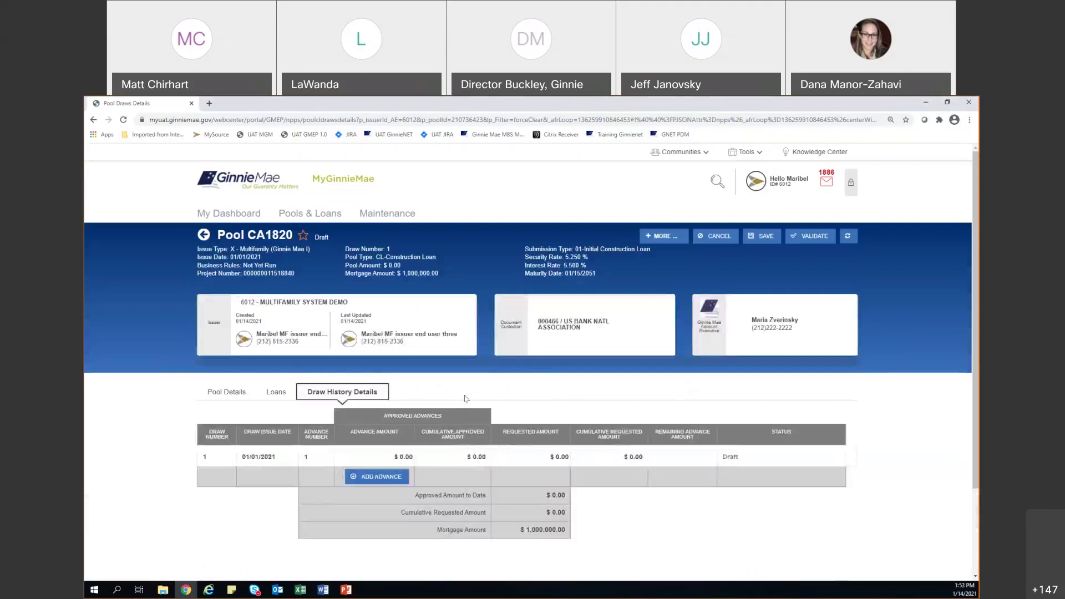
{"action": "scroll", "coordinate": [976, 329], "scroll_direction": "down", "scroll_amount": 1}
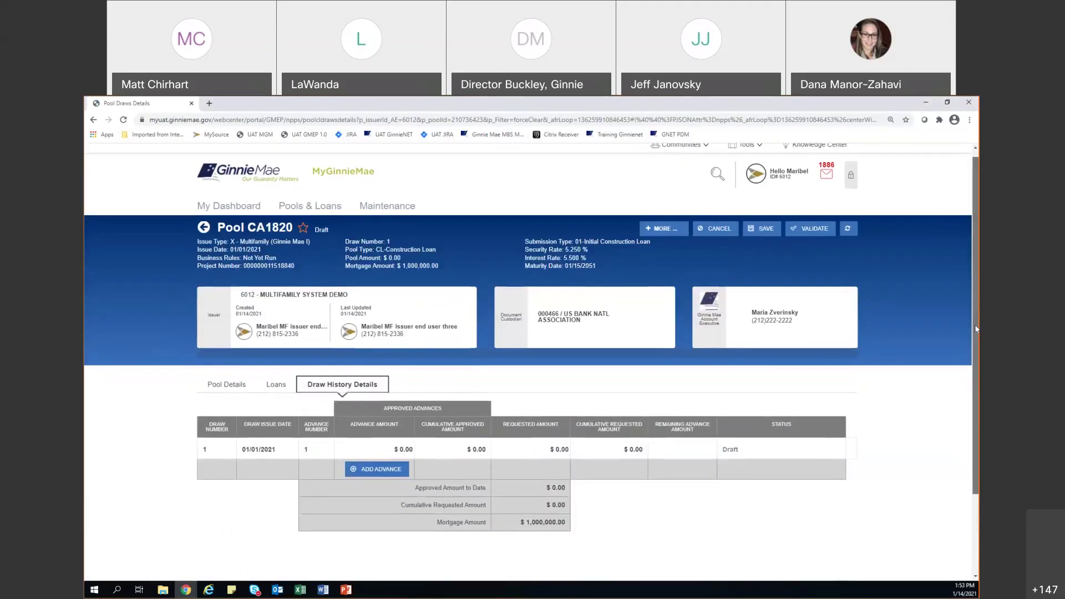
{"action": "left_click_drag", "start_coordinate": [976, 329], "coordinate": [976, 340]}
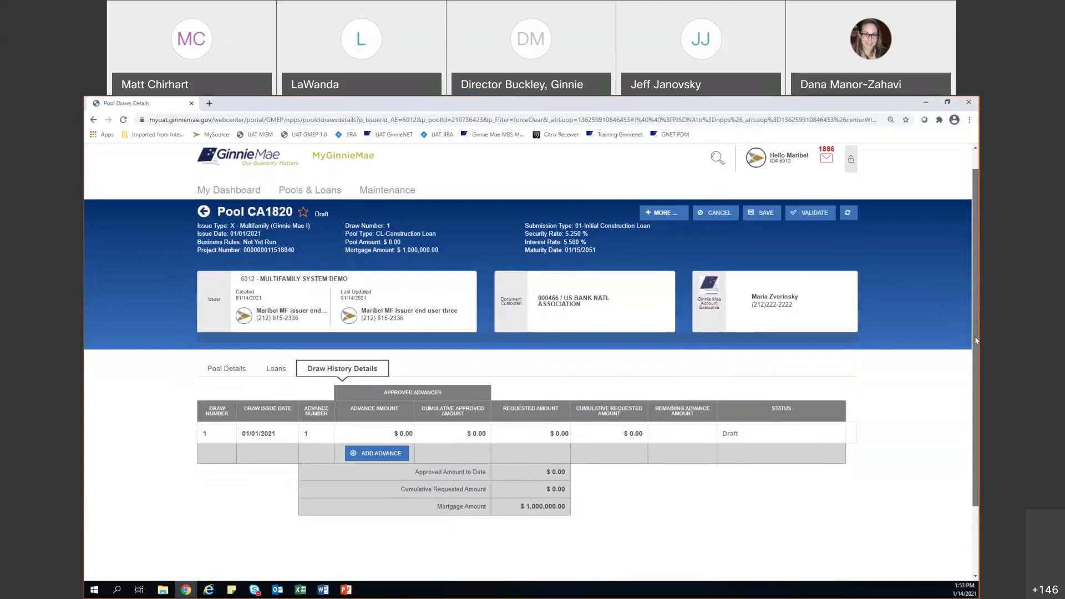
{"action": "scroll", "coordinate": [975, 340], "scroll_direction": "down", "scroll_amount": 1}
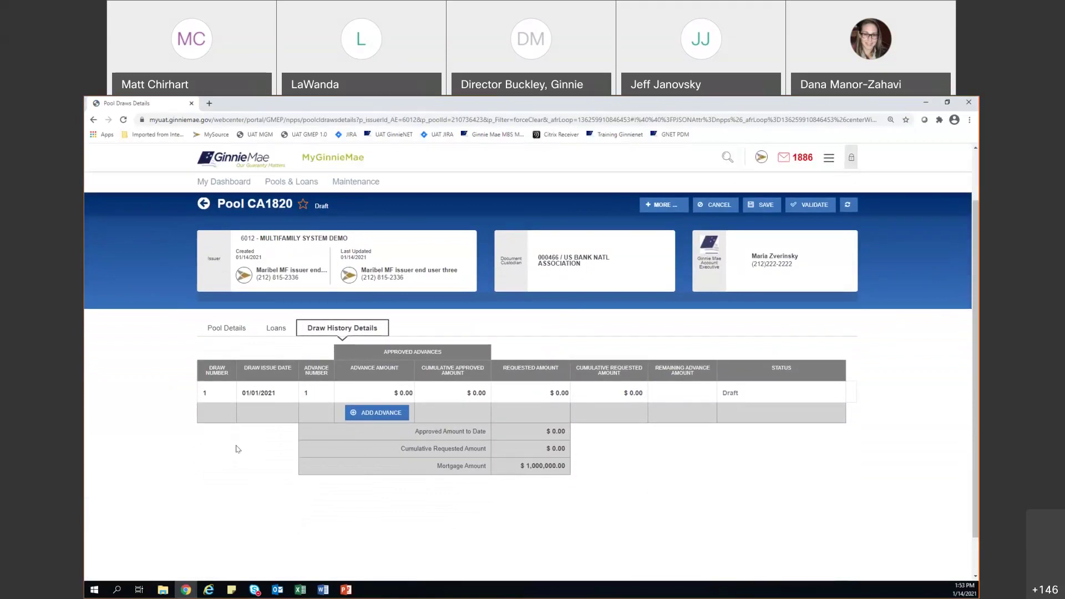
Enter $100,000 as draw 1's advance amount and requested amount
{"action": "left_click", "coordinate": [381, 391]}
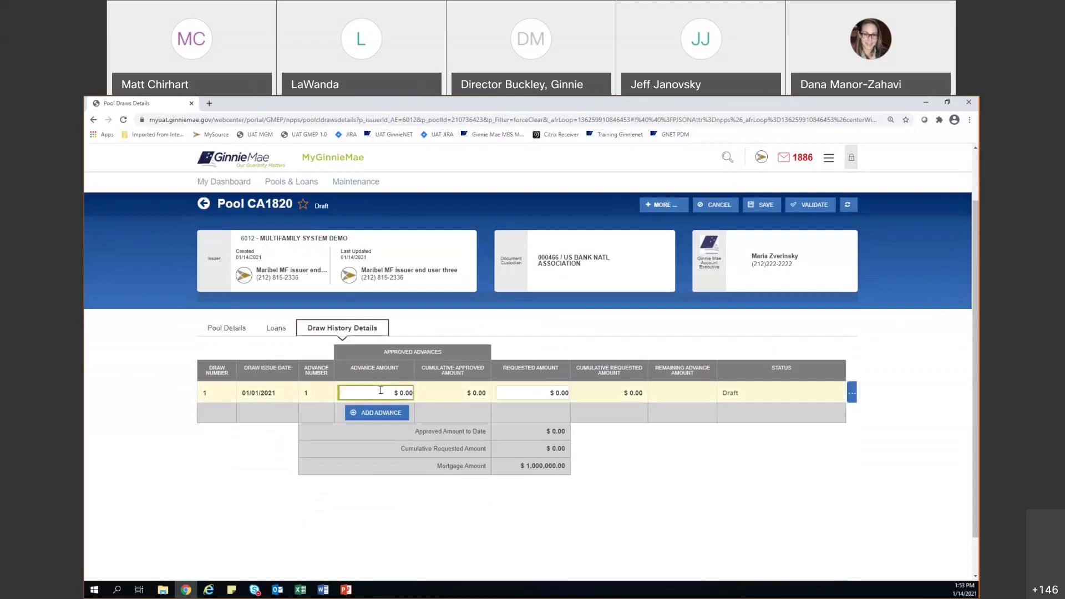
{"action": "type", "text": "100,000"}
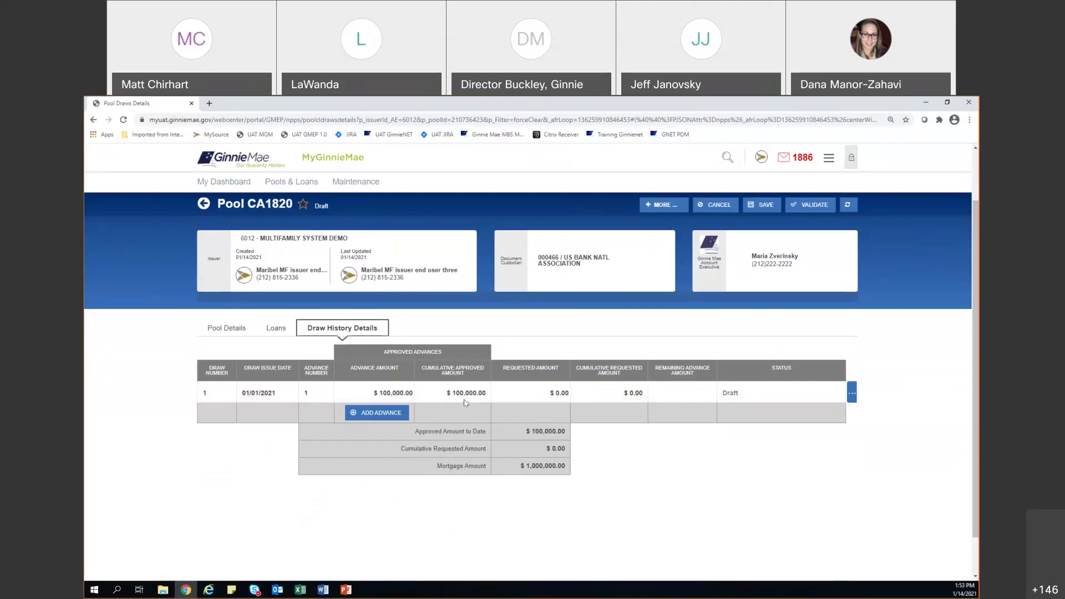
{"action": "left_click", "coordinate": [519, 391]}
{"action": "type", "text": "100,000"}
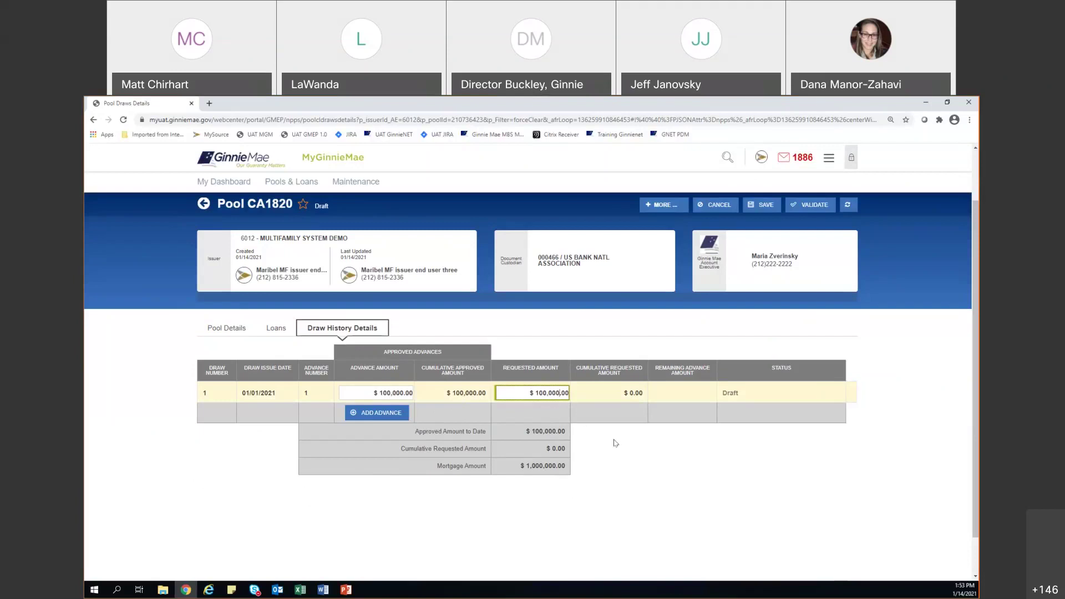
{"action": "left_click", "coordinate": [613, 402]}
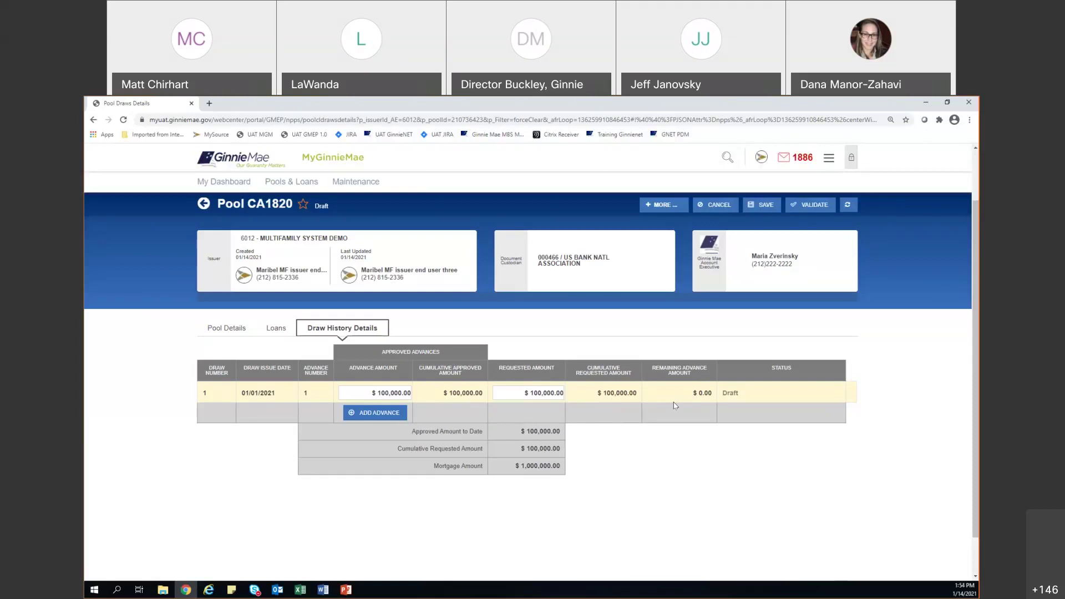
{"action": "mouse_move", "coordinate": [730, 402]}
{"action": "left_click", "coordinate": [373, 420]}
{"action": "left_click", "coordinate": [372, 420]}
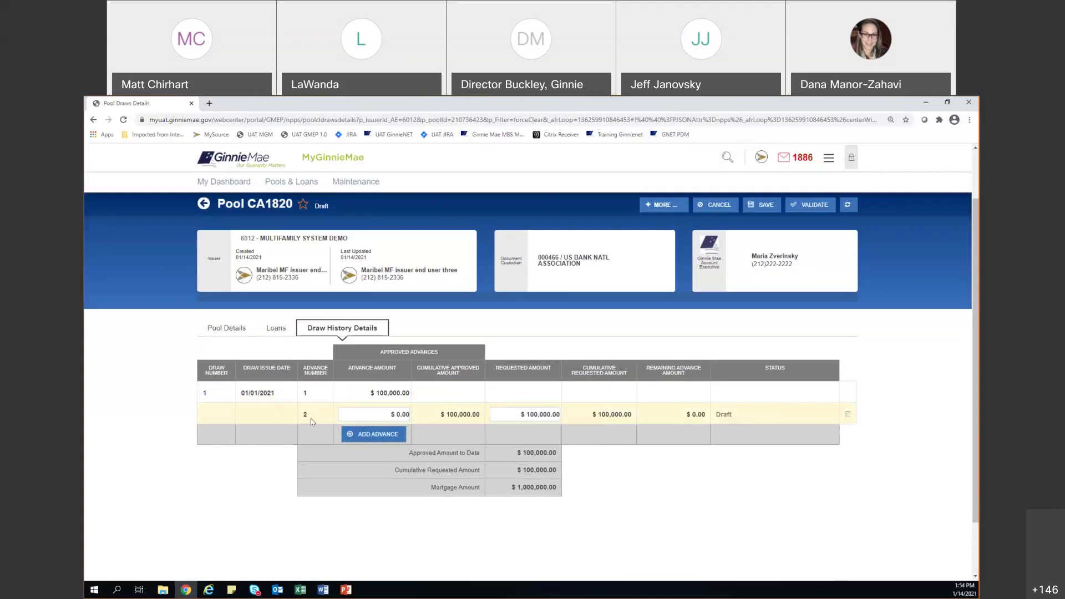
{"action": "left_click", "coordinate": [847, 418]}
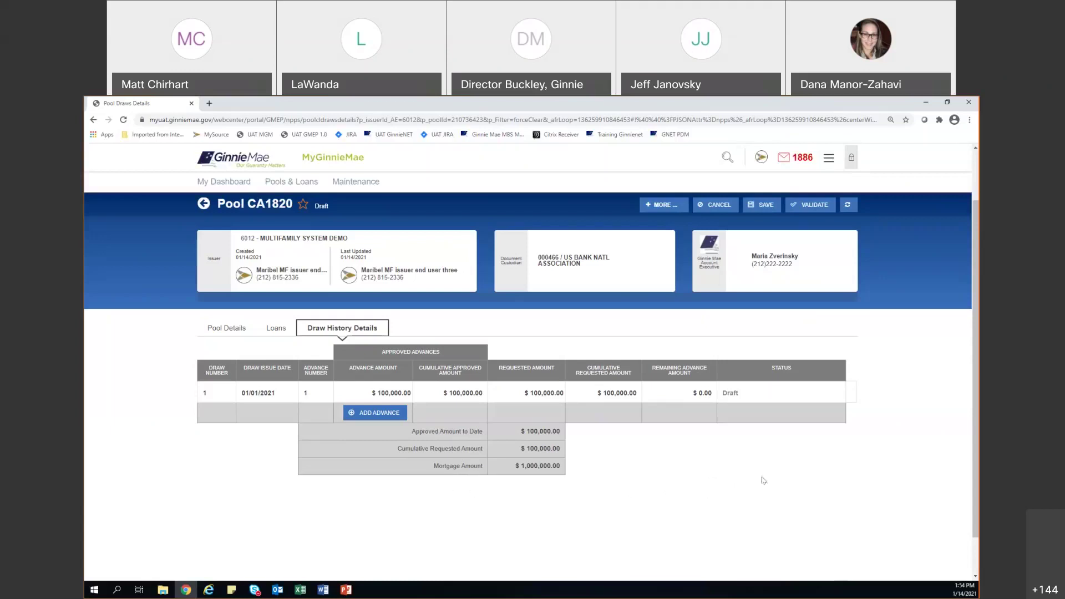
Save the draw and pool so draw 1 keeps a single $100,000.00 advance
{"action": "left_click", "coordinate": [763, 212]}
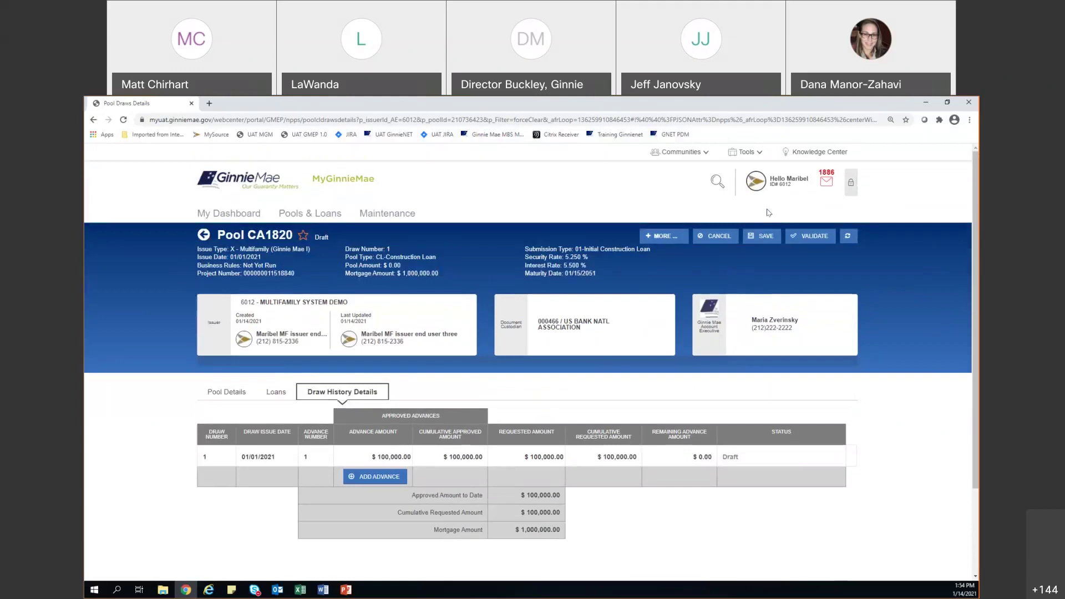
{"action": "left_click", "coordinate": [759, 240]}
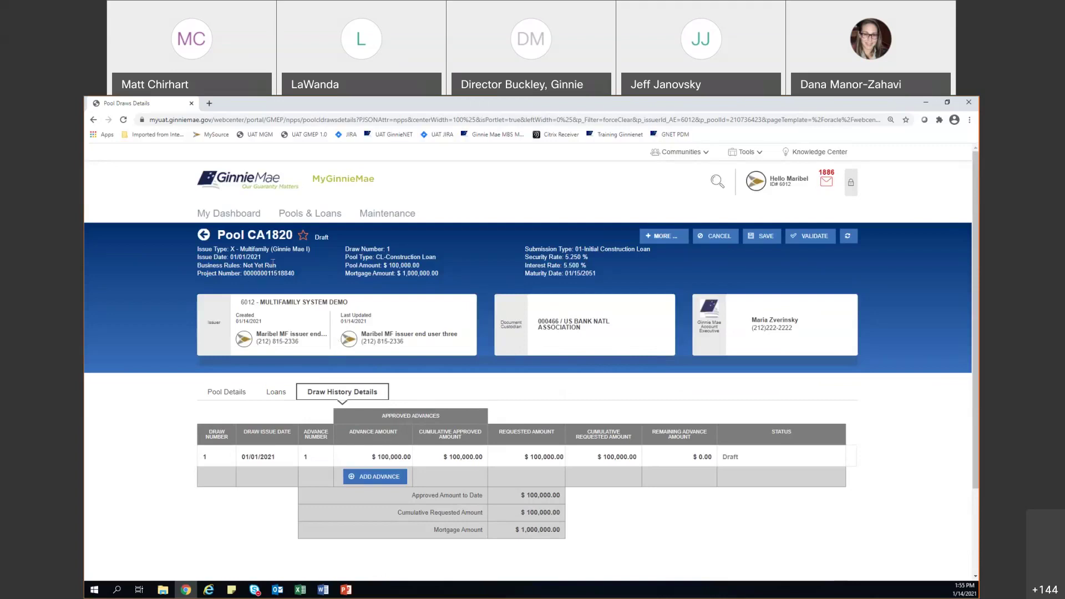
{"action": "left_click_drag", "start_coordinate": [274, 265], "coordinate": [242, 265]}
Validate CA1820 and reopen it from the success notification to confirm Business Rules Passed
{"action": "left_click", "coordinate": [813, 238]}
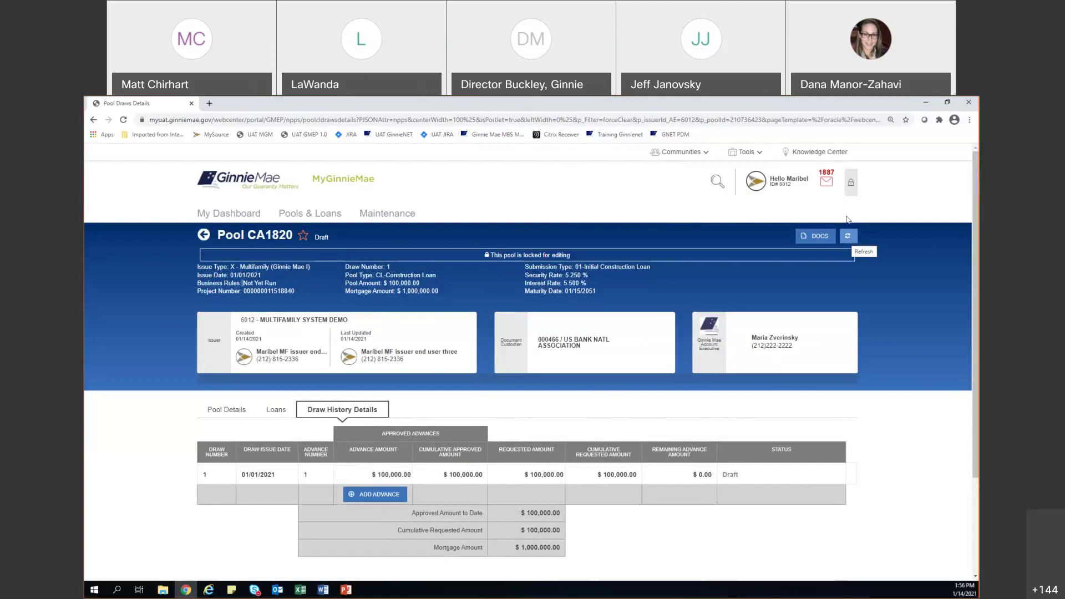
{"action": "left_click", "coordinate": [828, 183]}
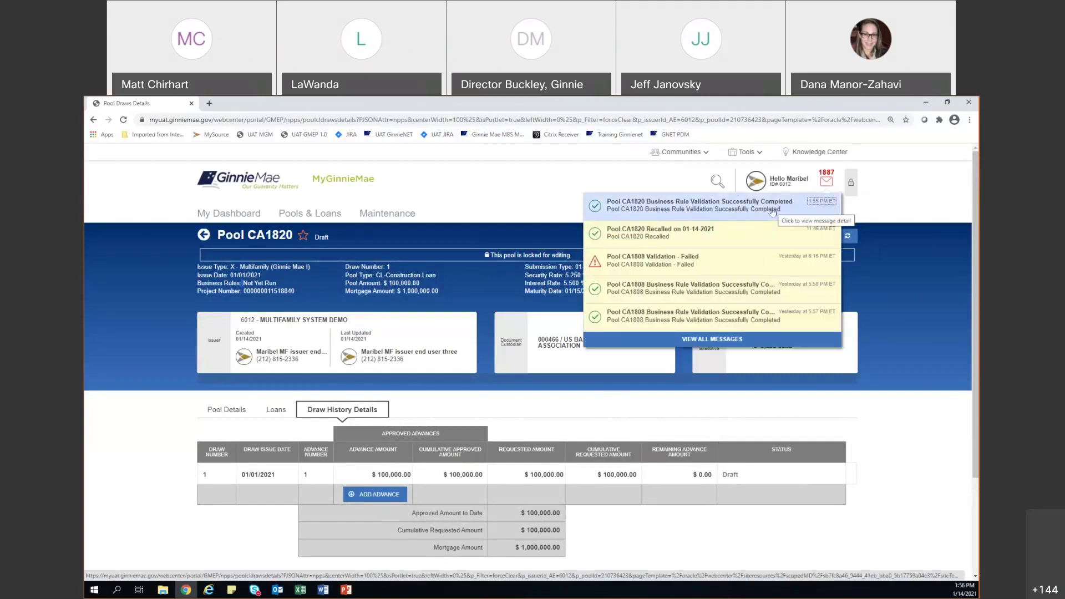
{"action": "left_click", "coordinate": [775, 211]}
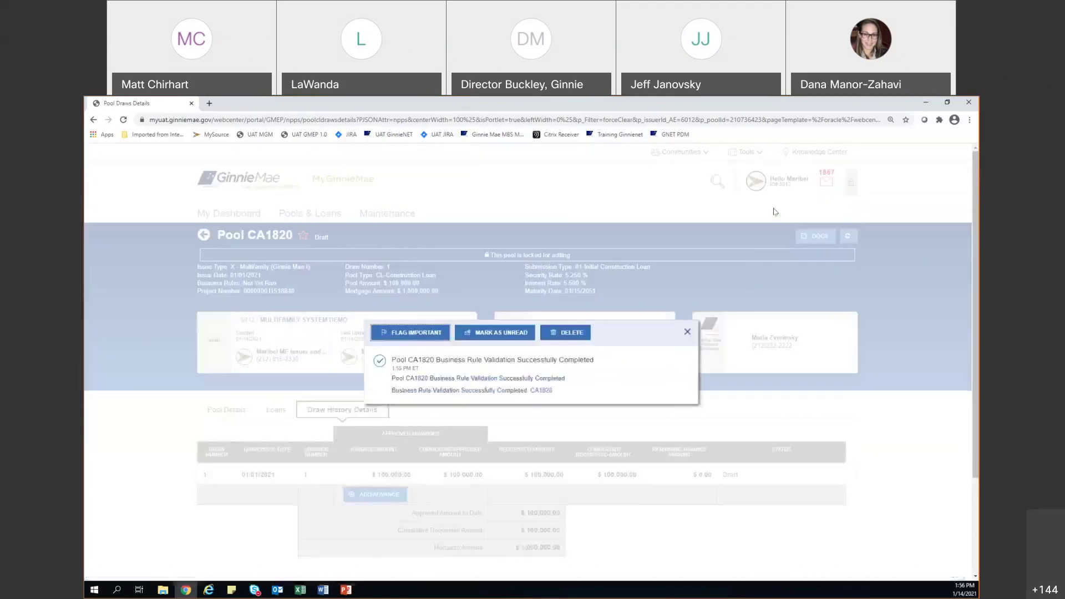
{"action": "left_click", "coordinate": [539, 391]}
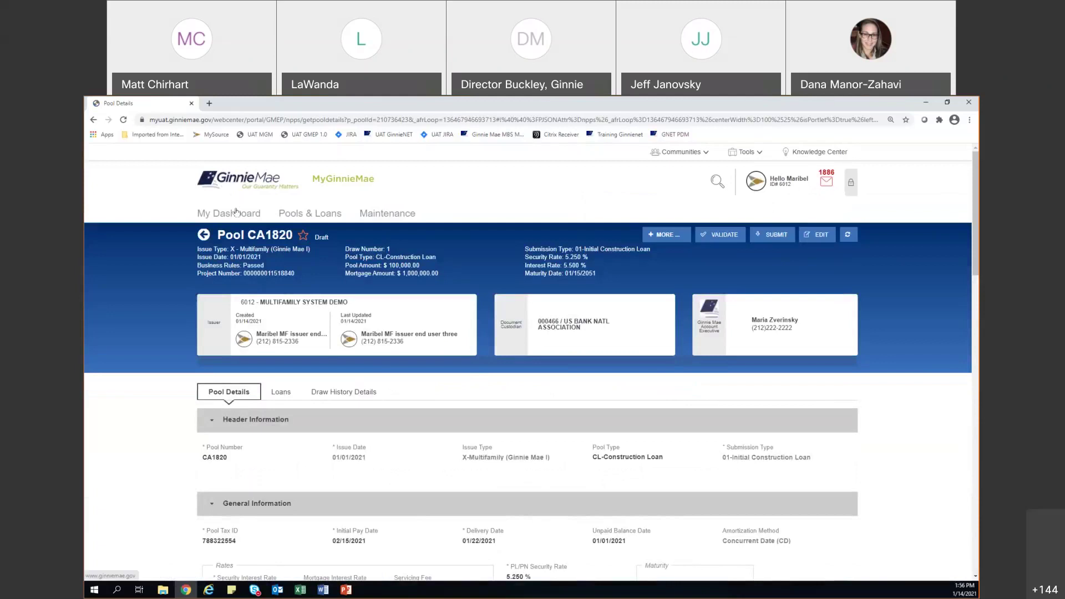
{"action": "left_click_drag", "start_coordinate": [265, 266], "coordinate": [242, 272]}
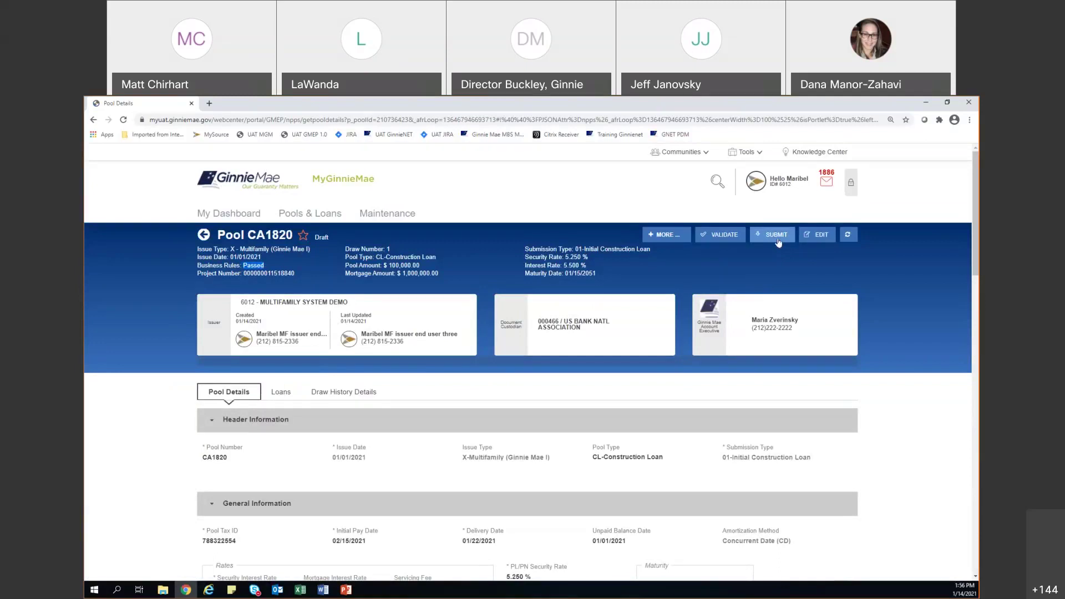
Begin submitting pool CA1820 and attest that it passed business validations
{"action": "left_click", "coordinate": [778, 240]}
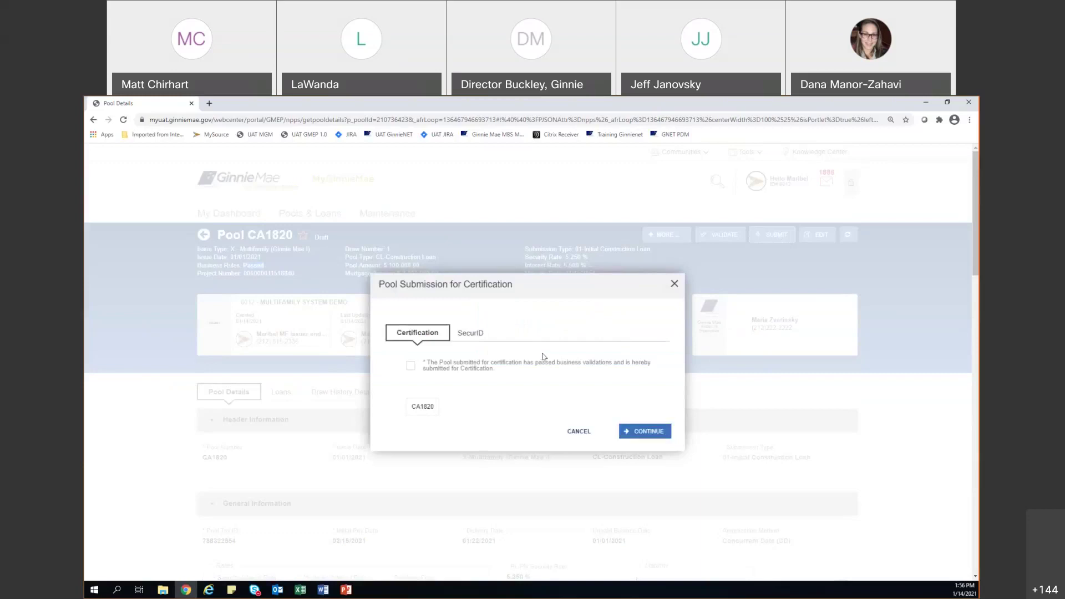
{"action": "left_click", "coordinate": [411, 368]}
{"action": "left_click", "coordinate": [634, 435]}
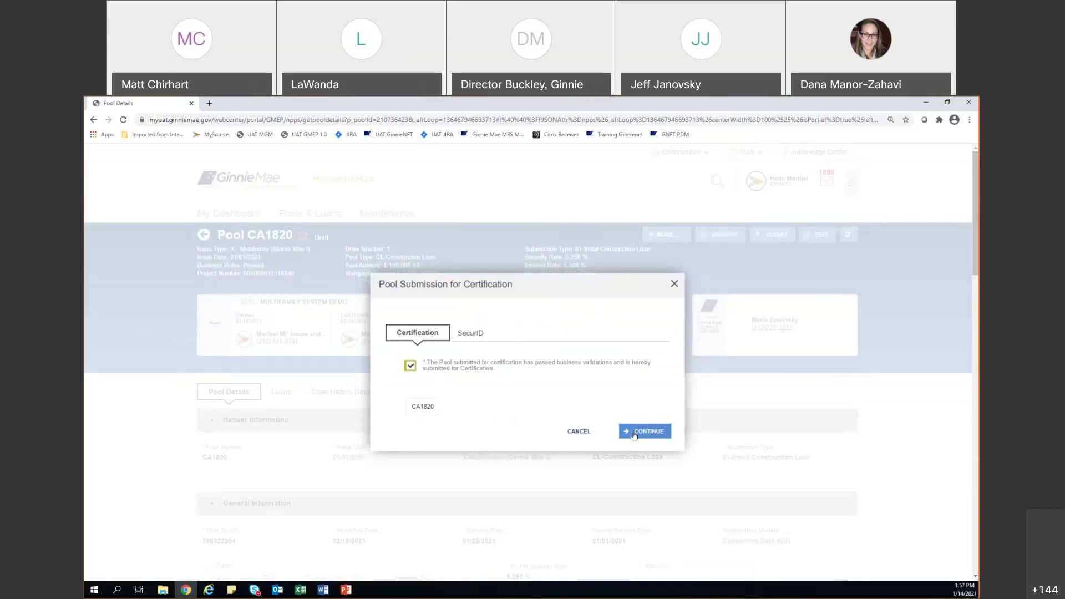
Enter the PIN and SecurID code, then submit CA1820 for certification
{"action": "left_click", "coordinate": [500, 409]}
{"action": "type", "text": "•••"}
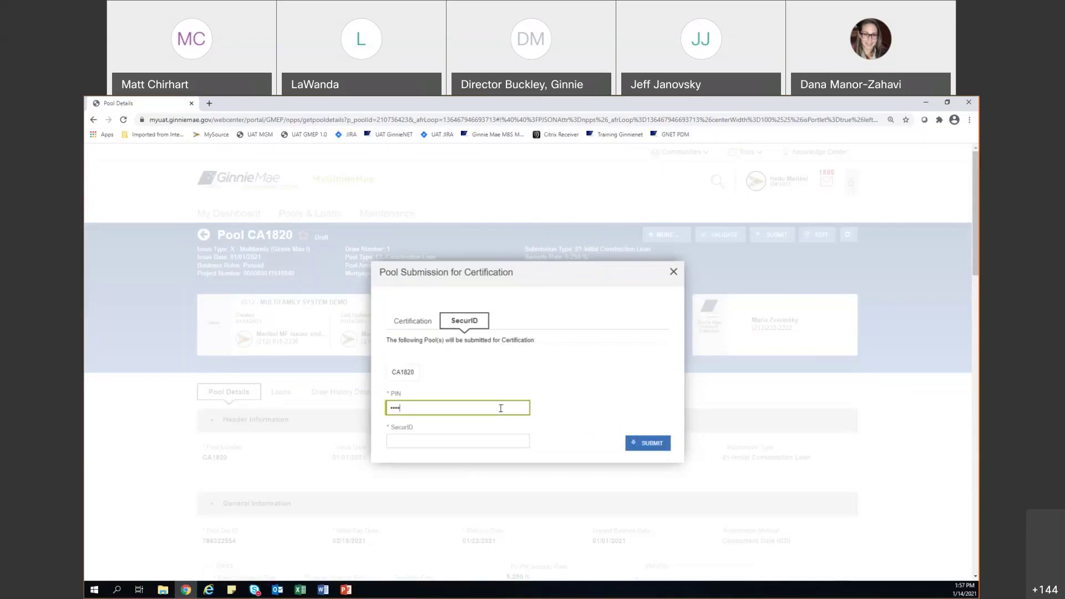
{"action": "left_click", "coordinate": [460, 439]}
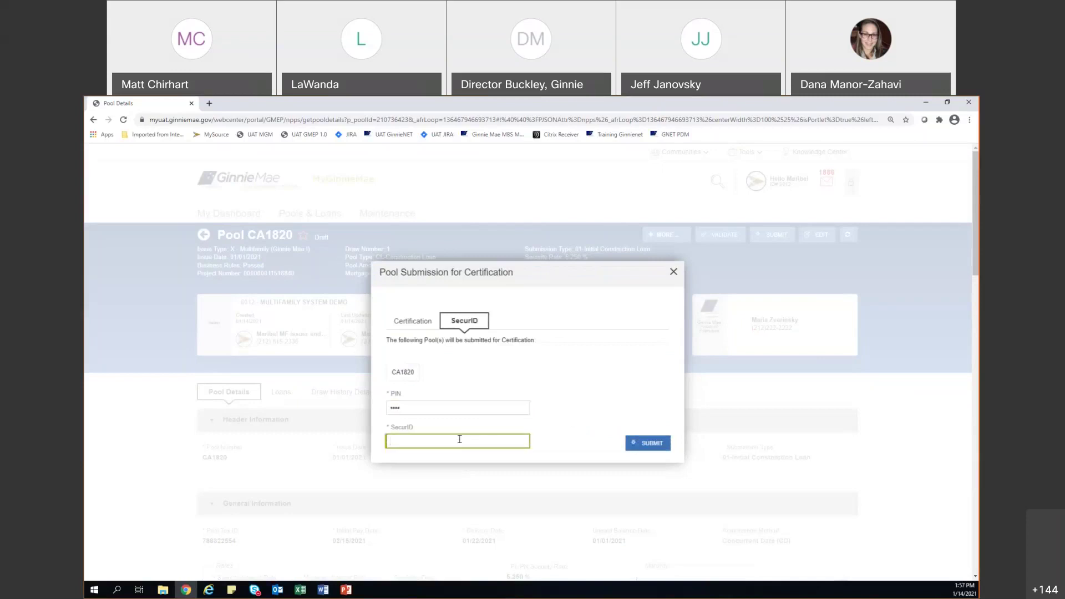
{"action": "type", "text": "••••••"}
{"action": "key", "text": "Tab"}
{"action": "left_click", "coordinate": [645, 452]}
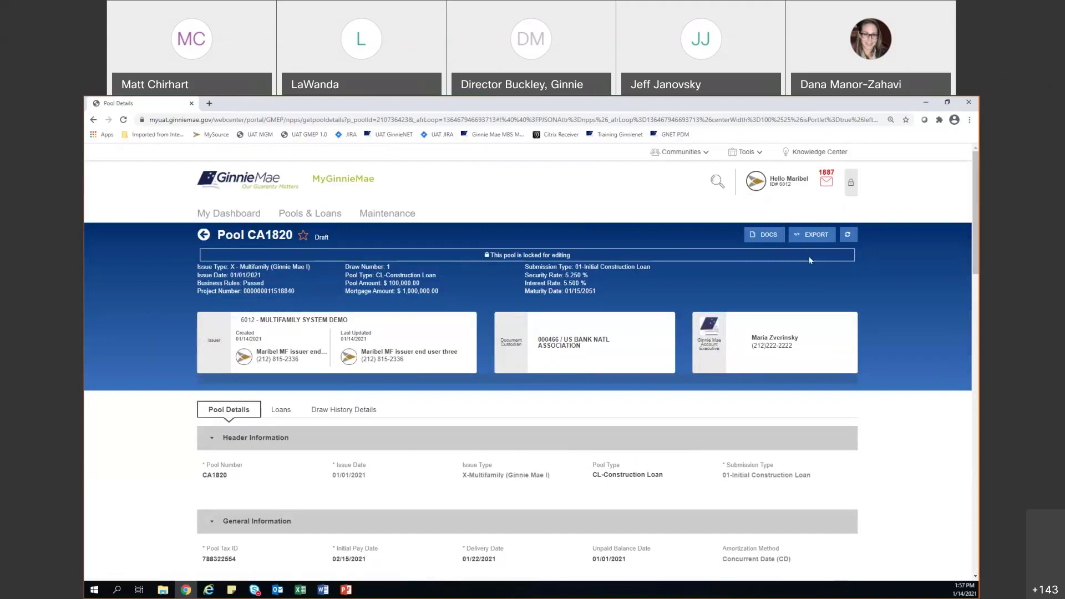
{"action": "left_click", "coordinate": [846, 243]}
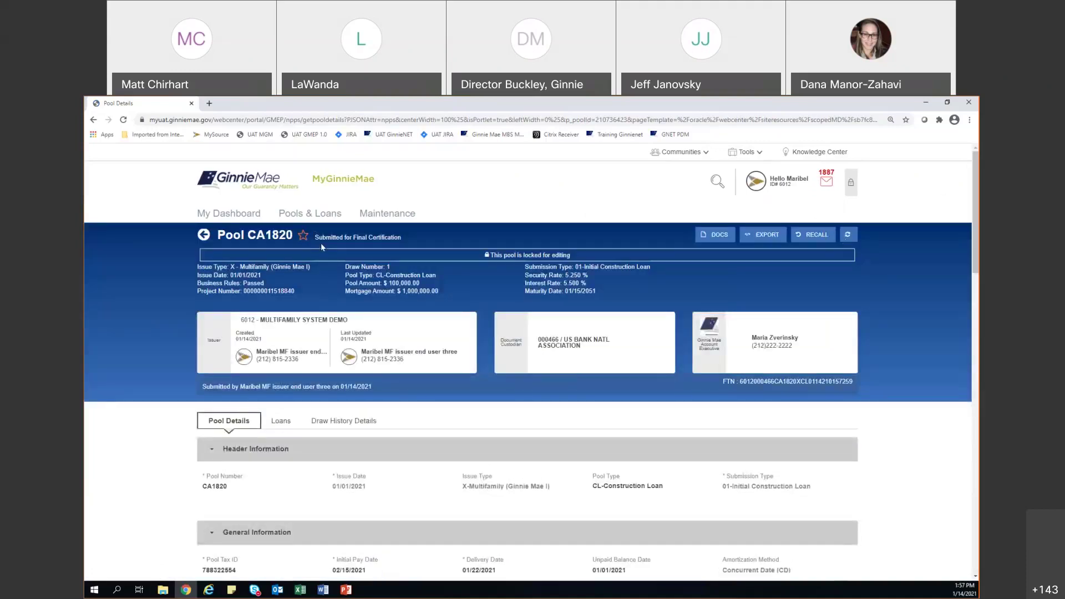
{"action": "left_click_drag", "start_coordinate": [314, 237], "coordinate": [399, 234]}
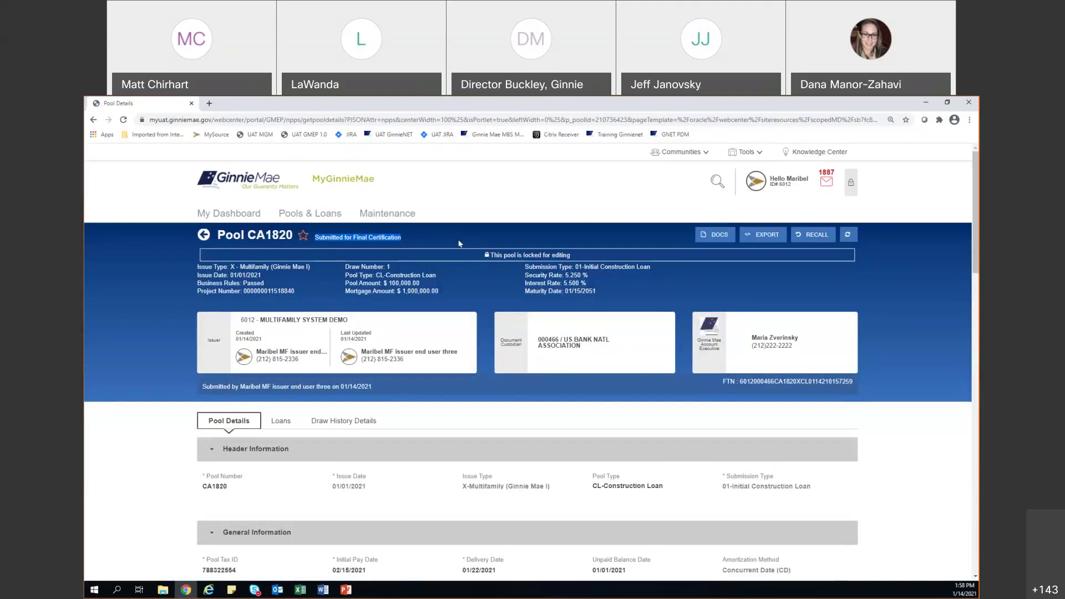
{"action": "left_click", "coordinate": [458, 243]}
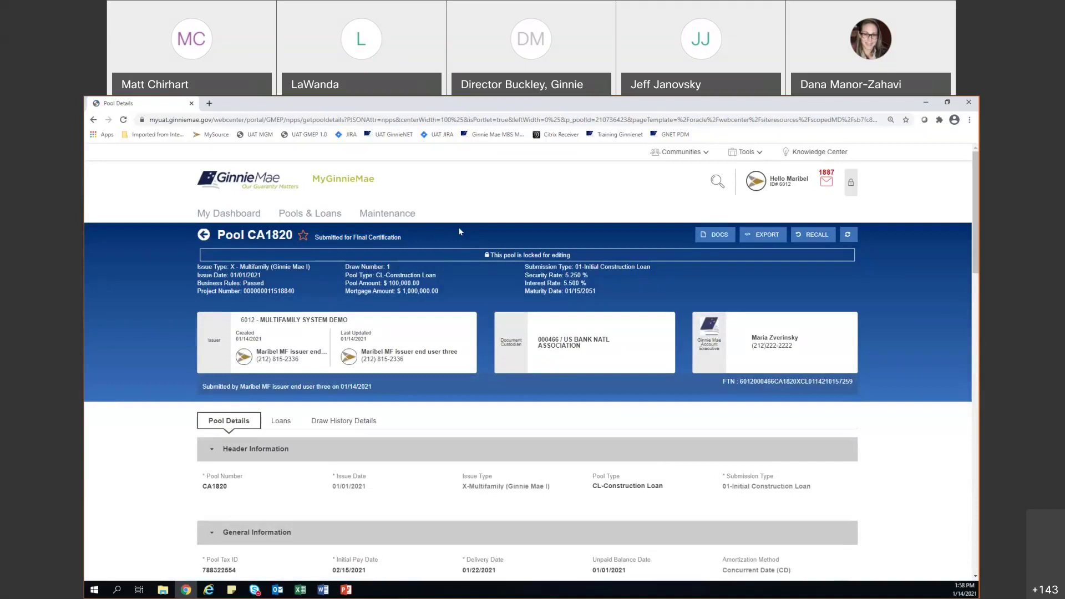
Search the pools list for 'ca1802' and show pool CA1802's loans
{"action": "left_click", "coordinate": [201, 239]}
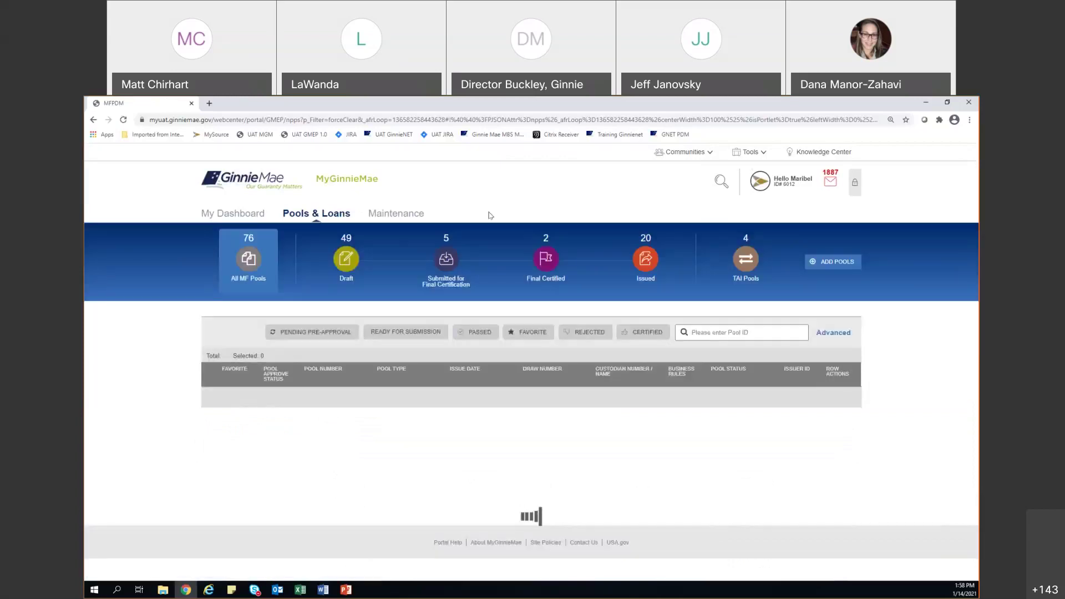
{"action": "left_click", "coordinate": [691, 332]}
{"action": "type", "text": "ca1802"}
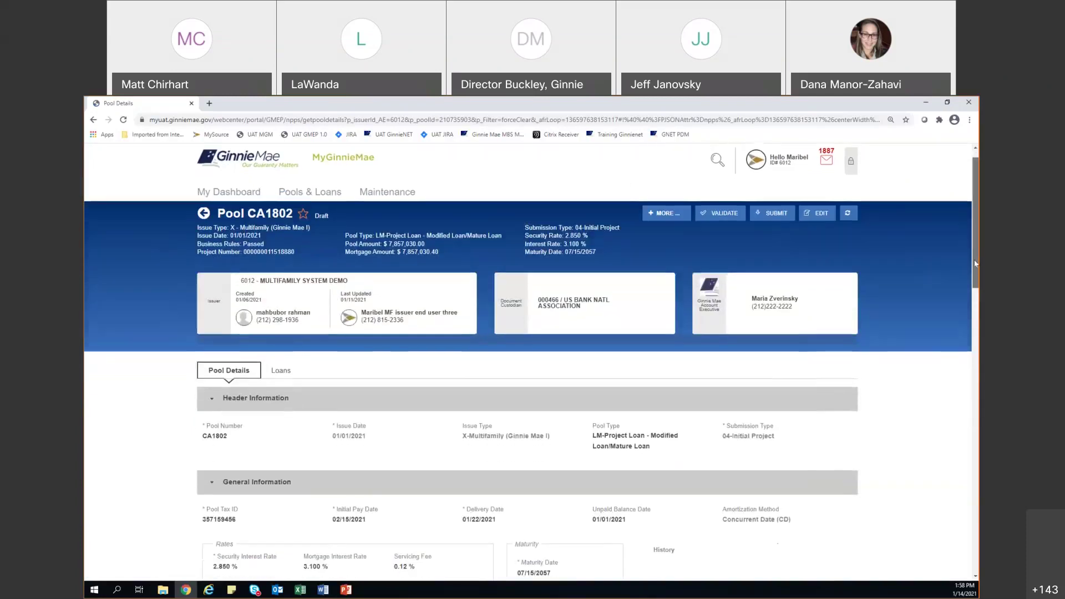
{"action": "scroll", "coordinate": [822, 289], "scroll_direction": "down", "scroll_amount": 2}
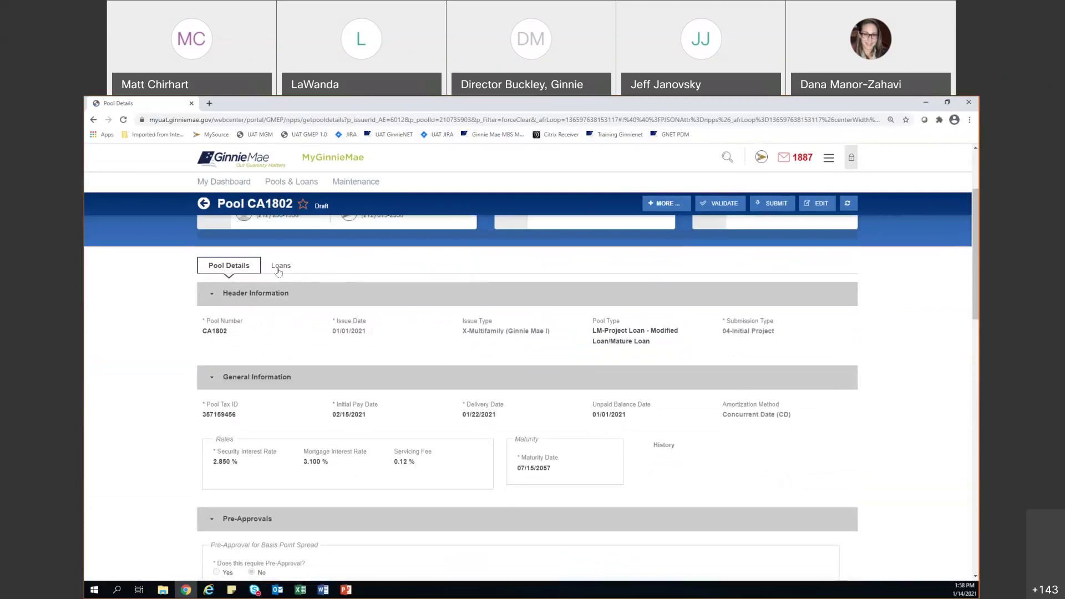
{"action": "left_click", "coordinate": [280, 266]}
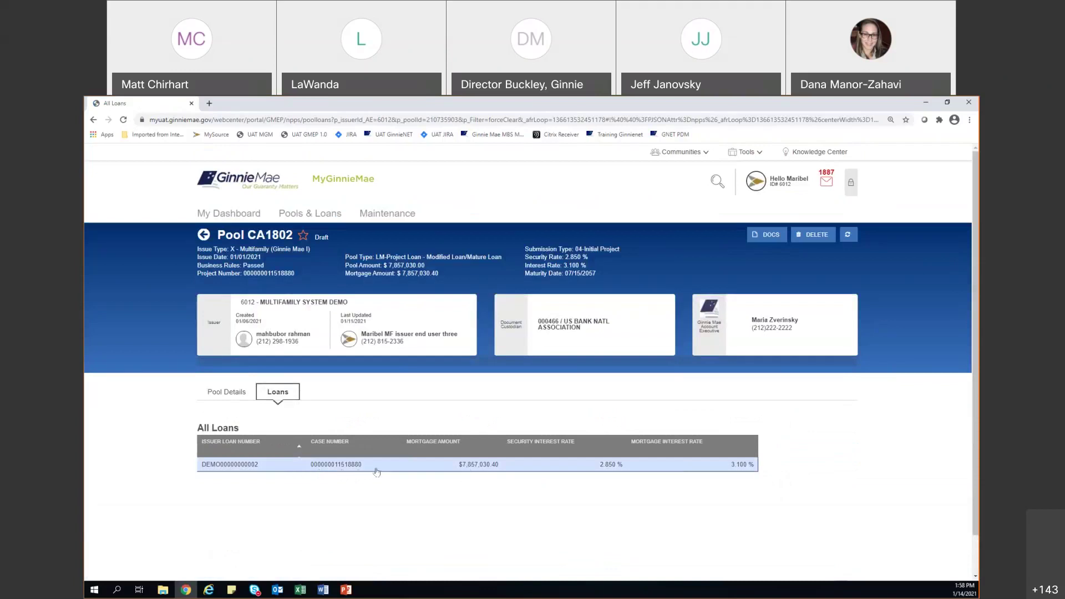
Open CA1802's loan details and scroll down to Certify Loan and back to the top
{"action": "left_click", "coordinate": [377, 469]}
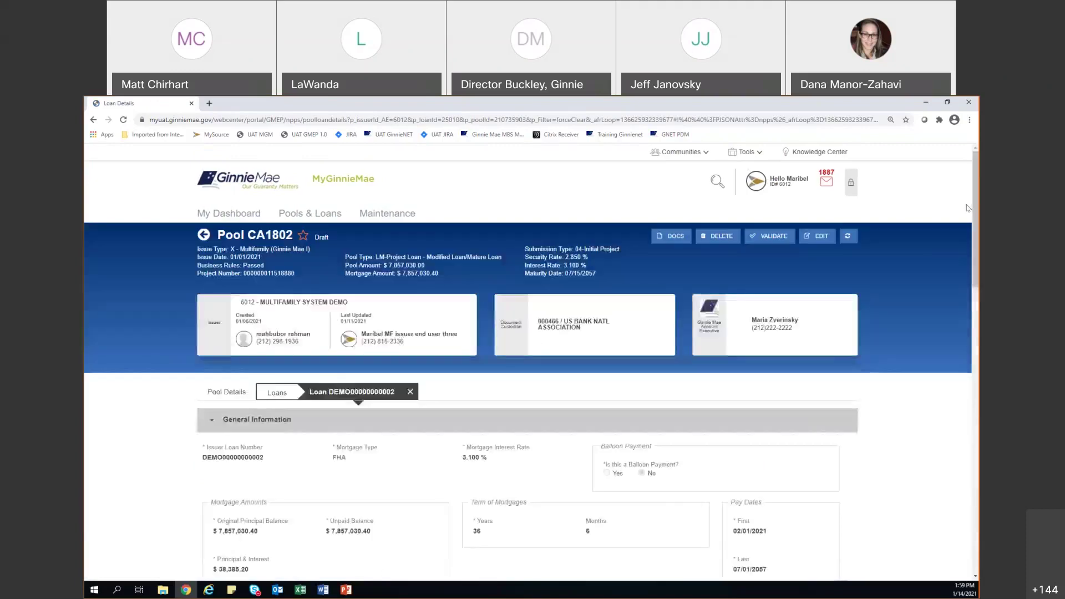
{"action": "left_click_drag", "start_coordinate": [975, 207], "coordinate": [968, 421]}
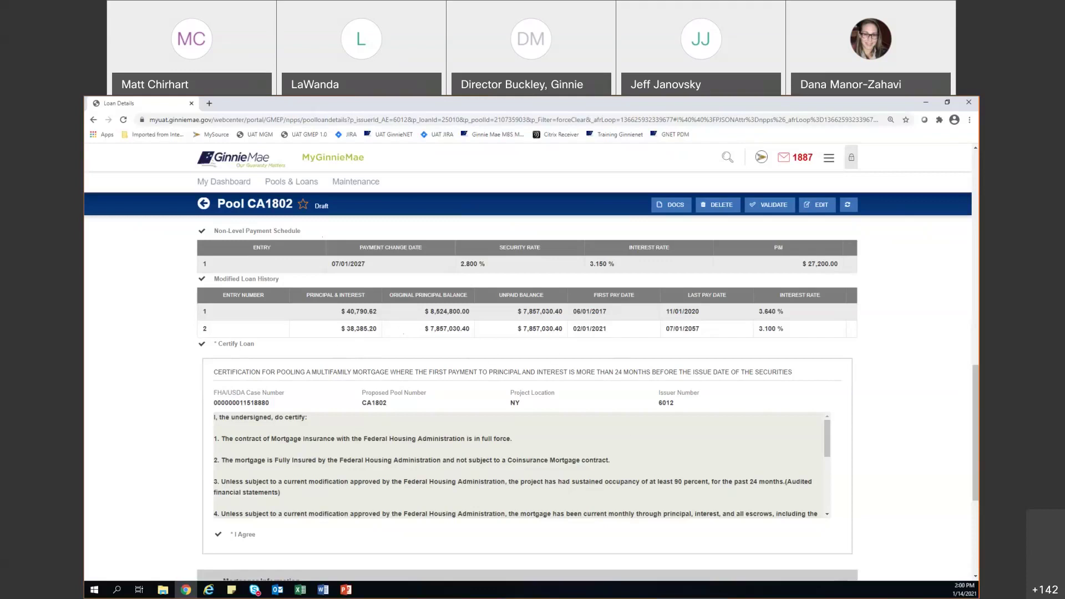
{"action": "key", "text": "alt+Tab"}
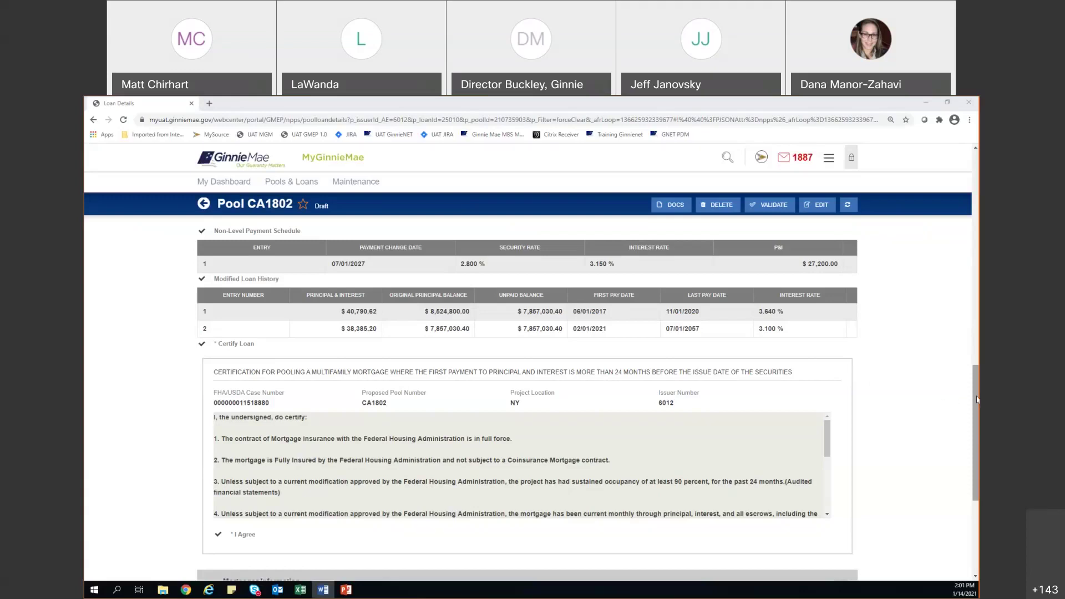
{"action": "left_click_drag", "start_coordinate": [978, 399], "coordinate": [977, 183]}
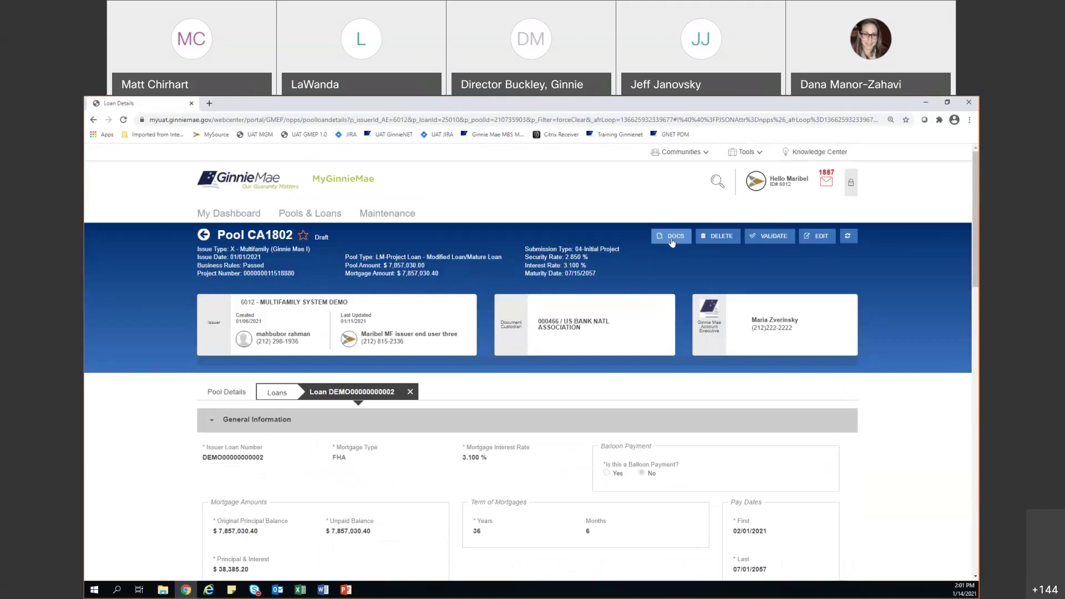
Generate the 11705 Schedule of Subscribers PDF from CA1802's DOCS menu
{"action": "left_click", "coordinate": [672, 242]}
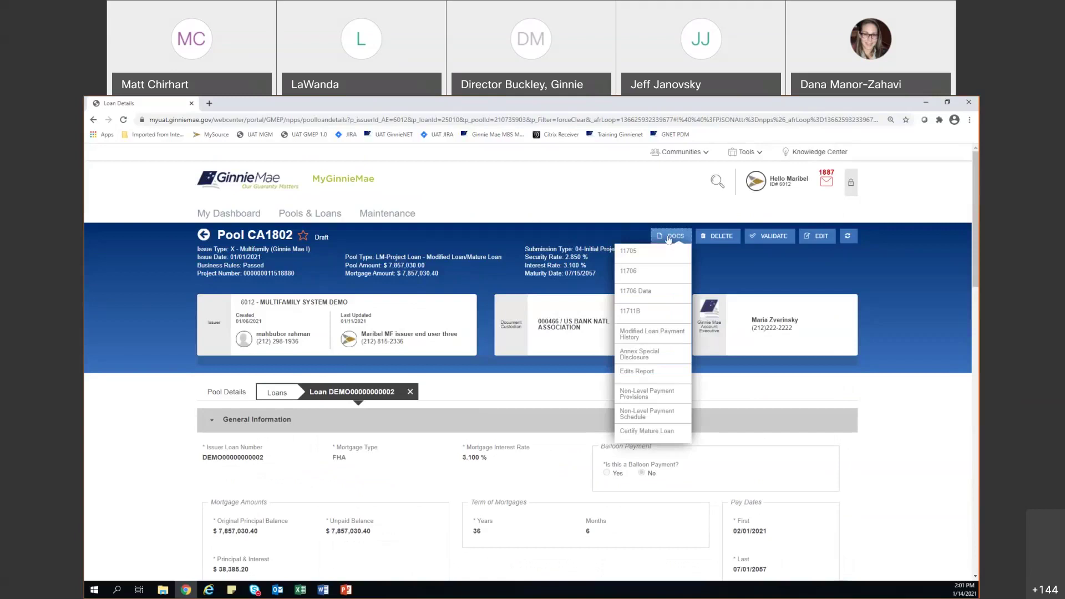
{"action": "left_click", "coordinate": [661, 254]}
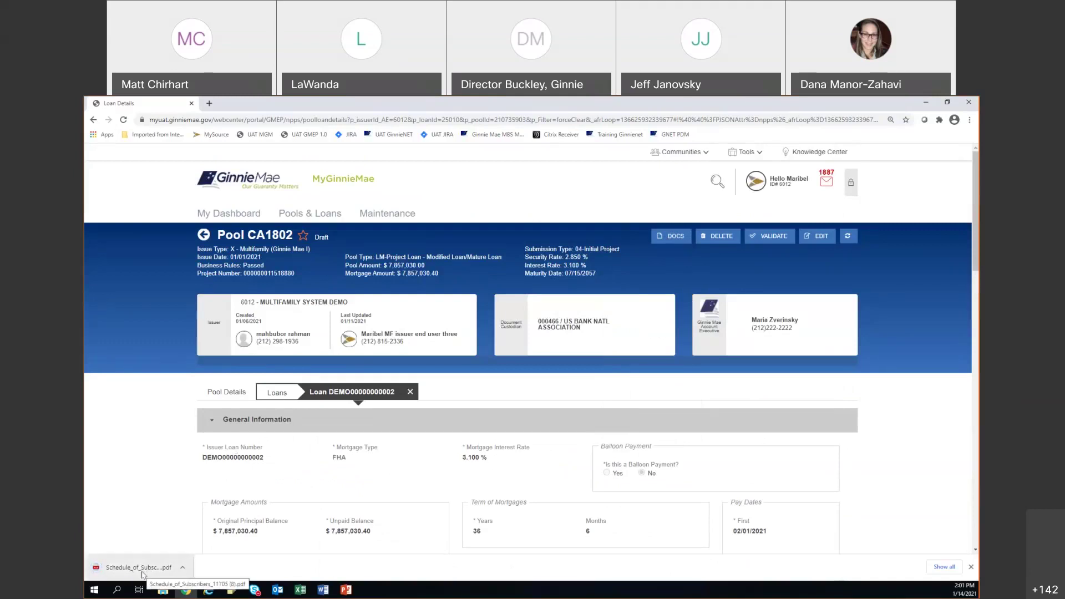
{"action": "left_click", "coordinate": [142, 574]}
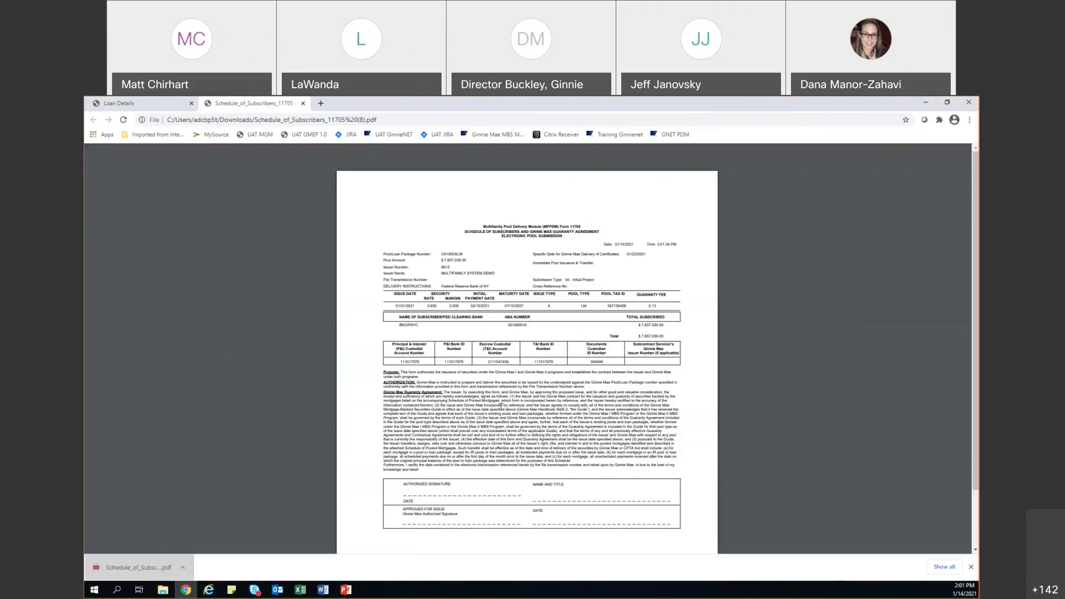
{"action": "scroll", "coordinate": [505, 407], "scroll_direction": "up", "scroll_amount": 1, "text": "ctrl"}
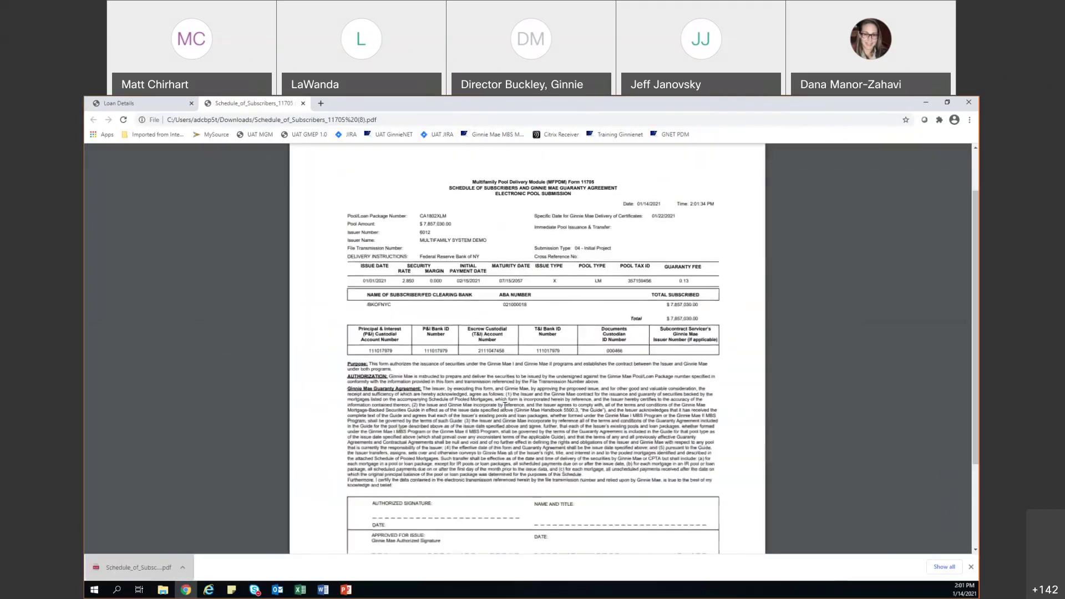
{"action": "scroll", "coordinate": [505, 406], "scroll_direction": "up", "scroll_amount": 1}
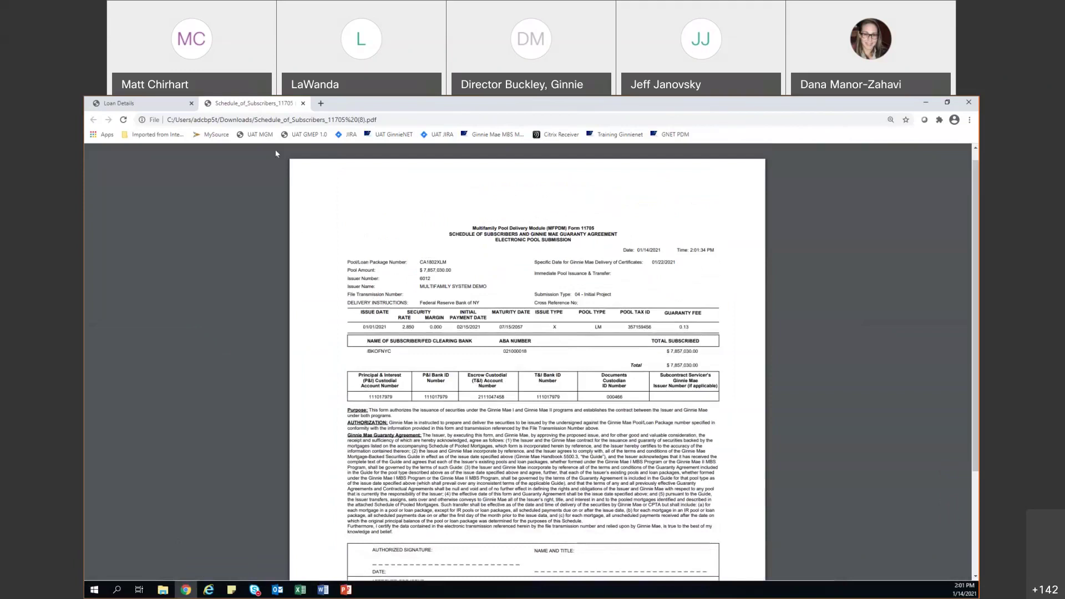
{"action": "left_click", "coordinate": [303, 103]}
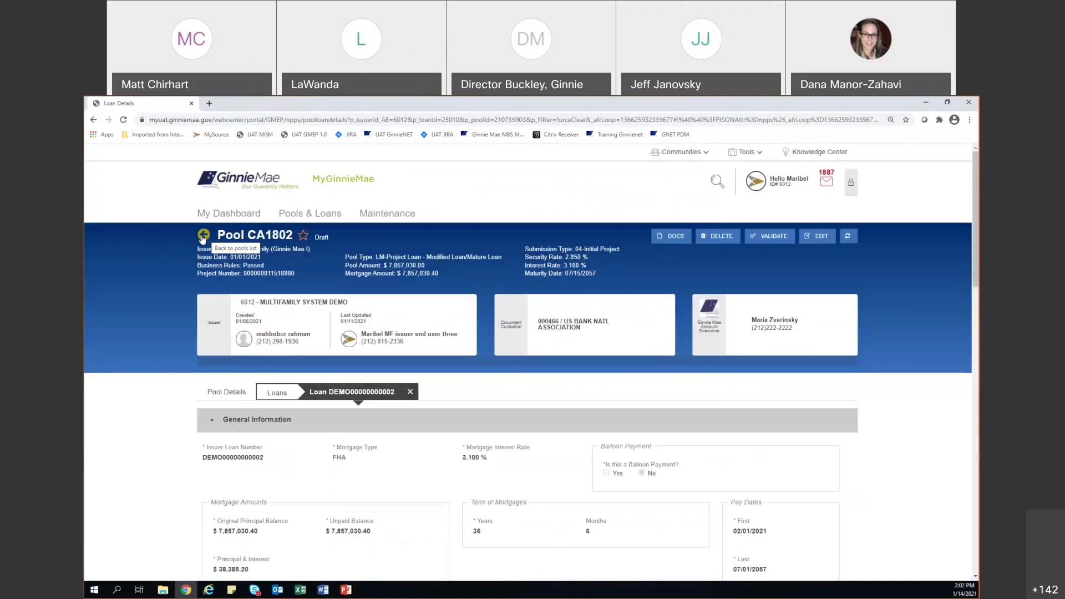
Back on the pools list, review CA1802's row actions and documents, then focus the Pool ID search
{"action": "left_click", "coordinate": [203, 238]}
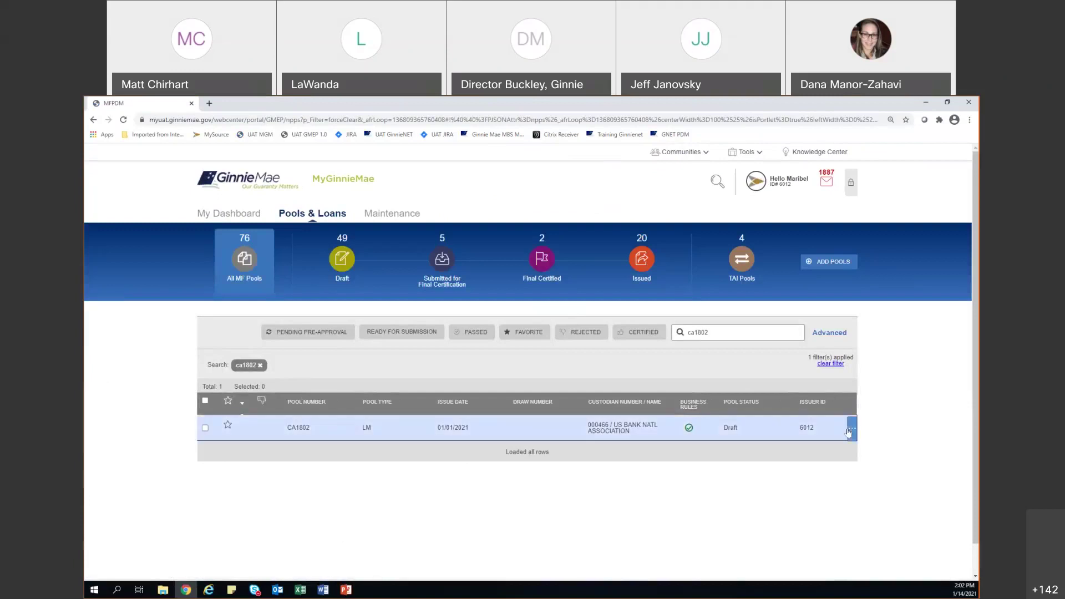
{"action": "left_click", "coordinate": [851, 433]}
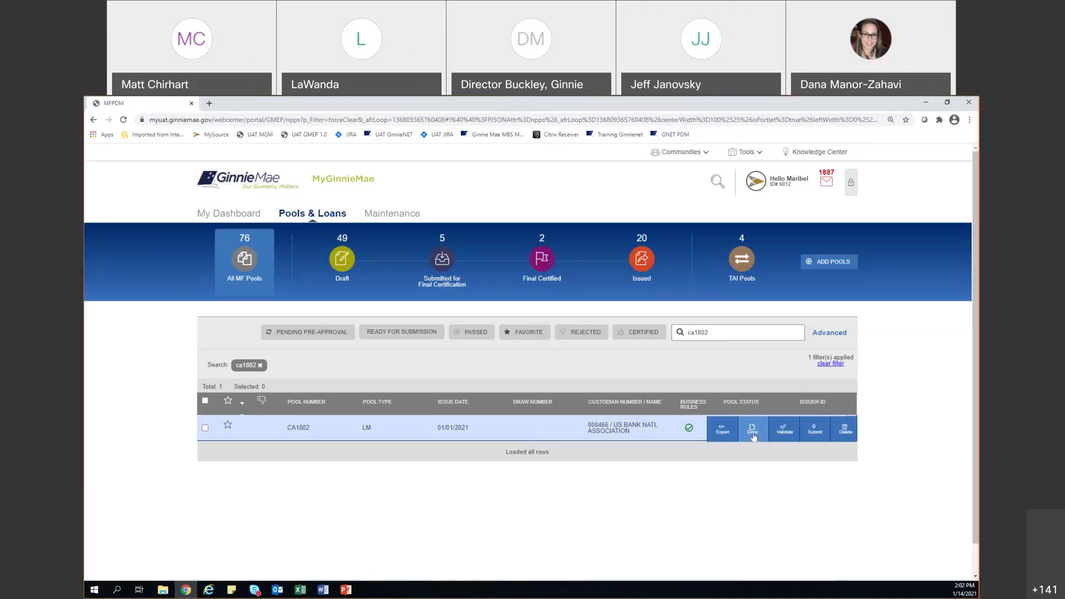
{"action": "scroll", "coordinate": [754, 436], "scroll_direction": "down", "scroll_amount": 1}
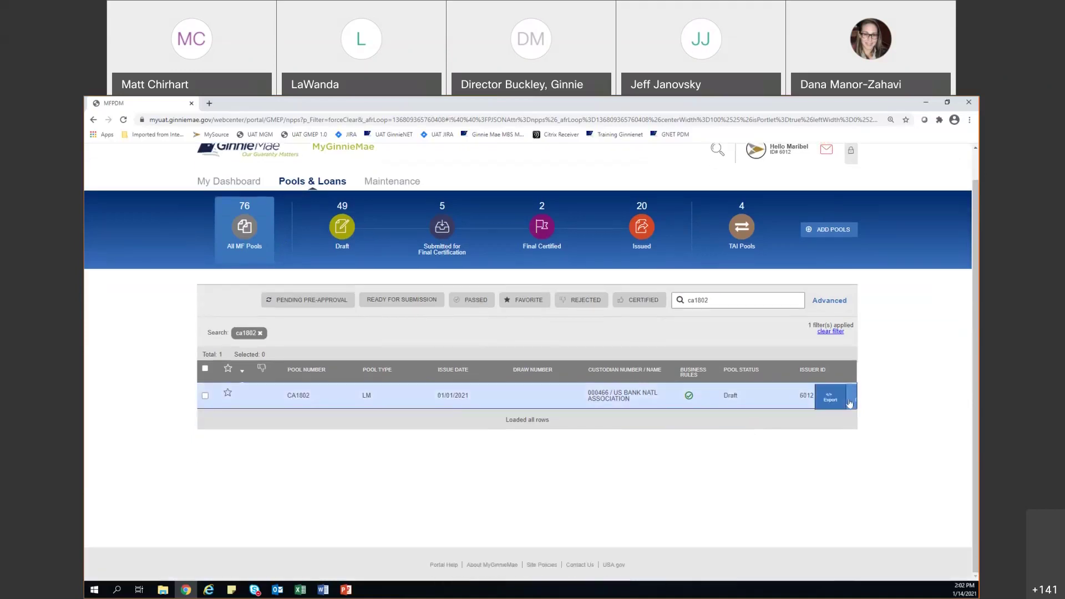
{"action": "mouse_move", "coordinate": [846, 405]}
{"action": "left_click", "coordinate": [753, 397]}
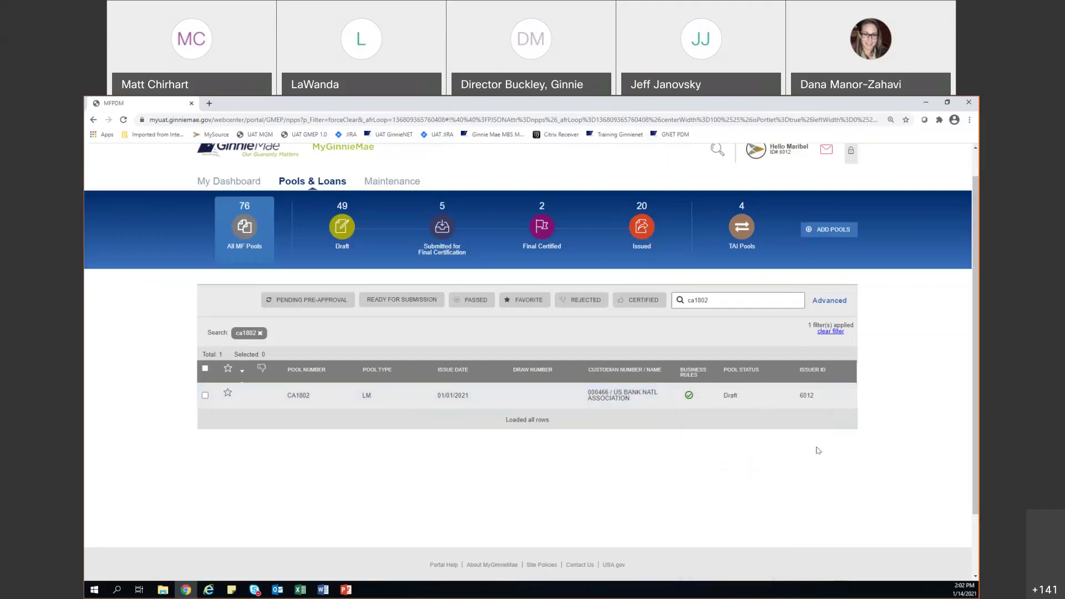
{"action": "left_click", "coordinate": [742, 301]}
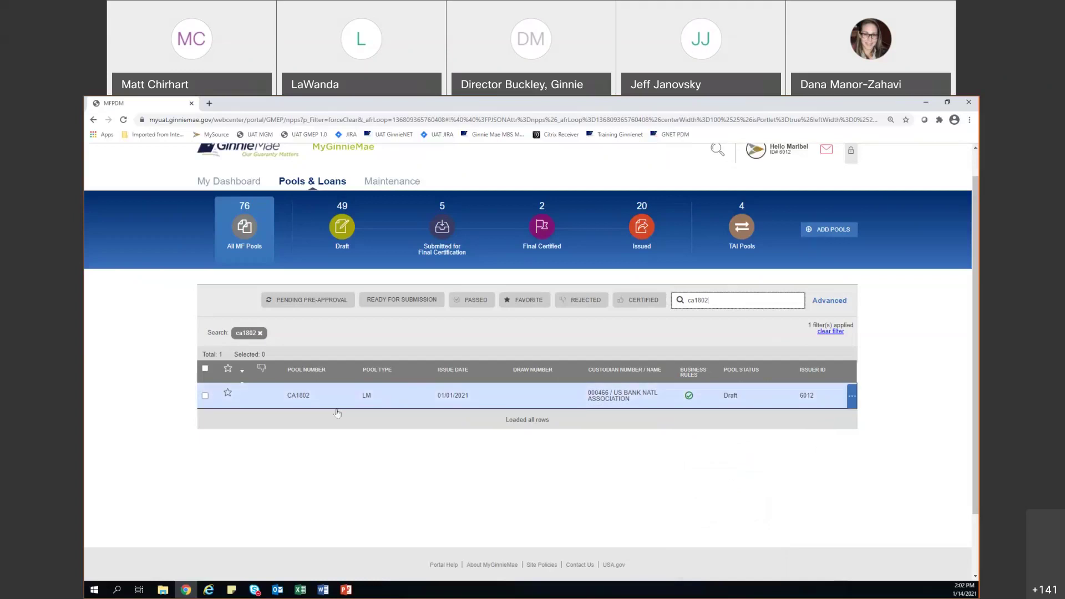
Switch to PowerPoint's MFPDM Issuer Training presentation, showing agenda slide 2
{"action": "left_click", "coordinate": [353, 592]}
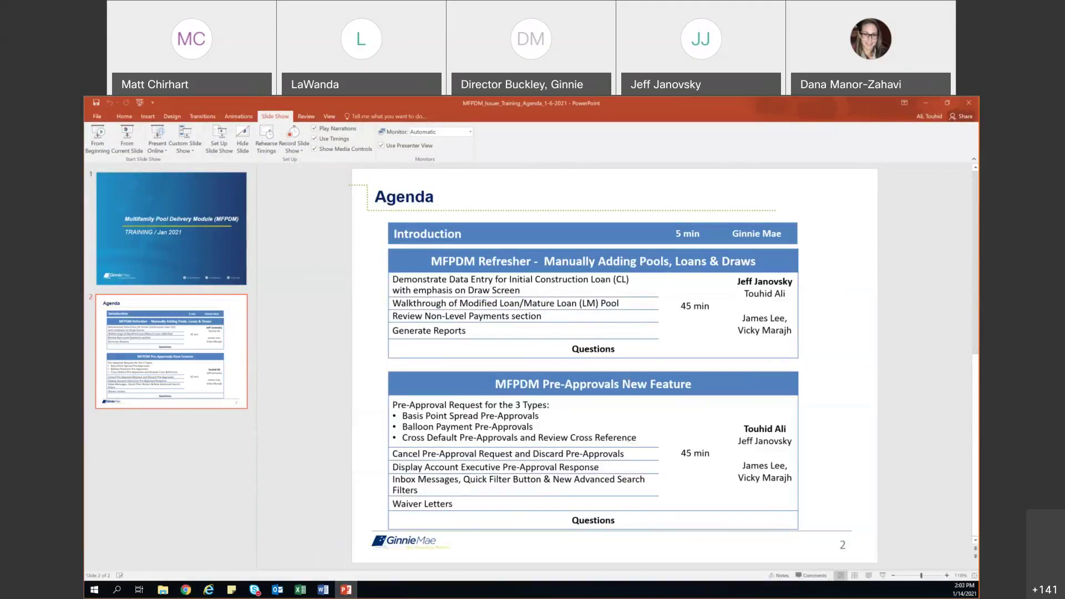
{"action": "left_click", "coordinate": [323, 589]}
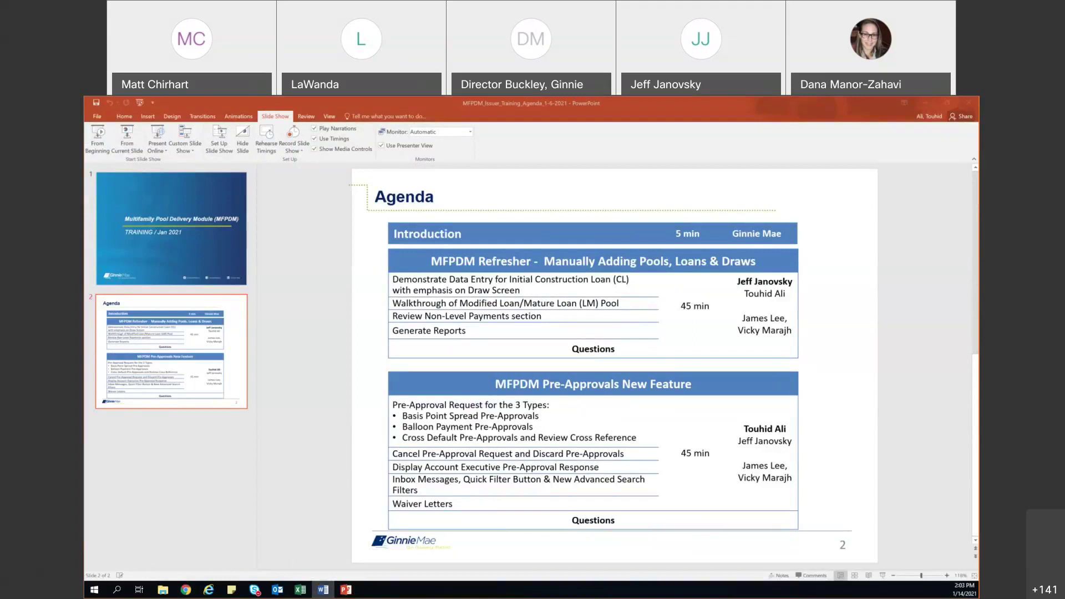
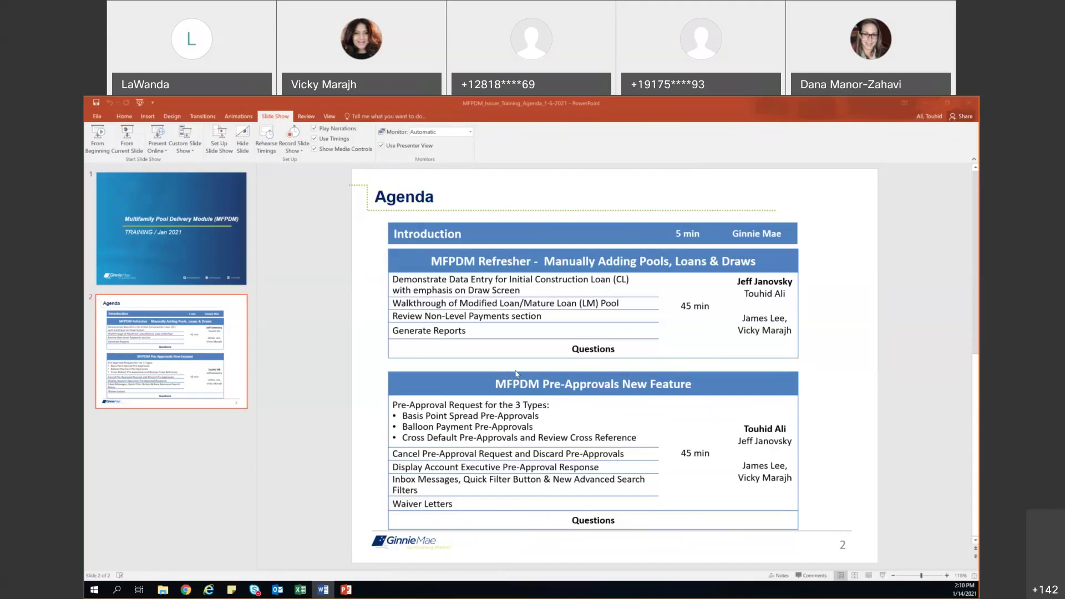
Minimize the PowerPoint agenda to bring back the Pools & Loans list filtered to CA1802
{"action": "left_click", "coordinate": [925, 104]}
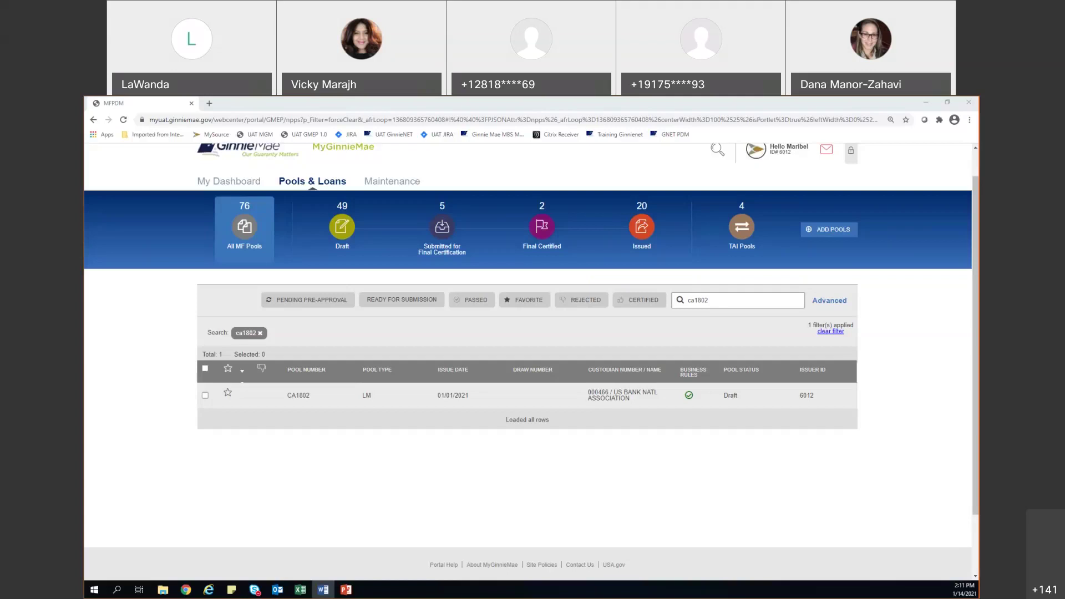
Replace the ca1802 pool search with CA1808 and check the Advanced filter options
{"action": "left_click", "coordinate": [513, 507]}
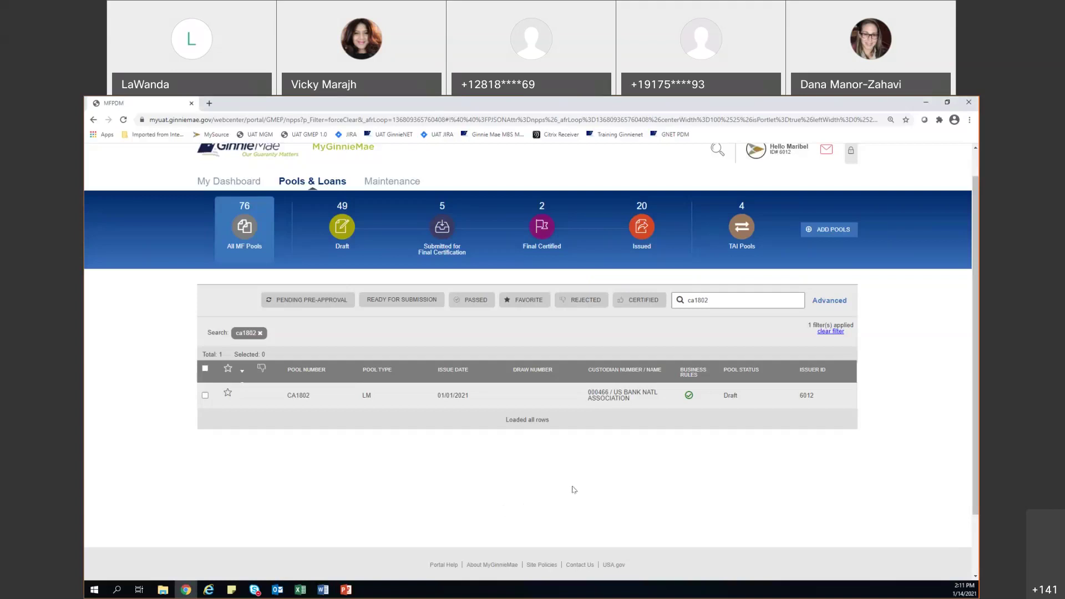
{"action": "left_click", "coordinate": [736, 304]}
{"action": "left_click_drag", "start_coordinate": [715, 300], "coordinate": [678, 292]}
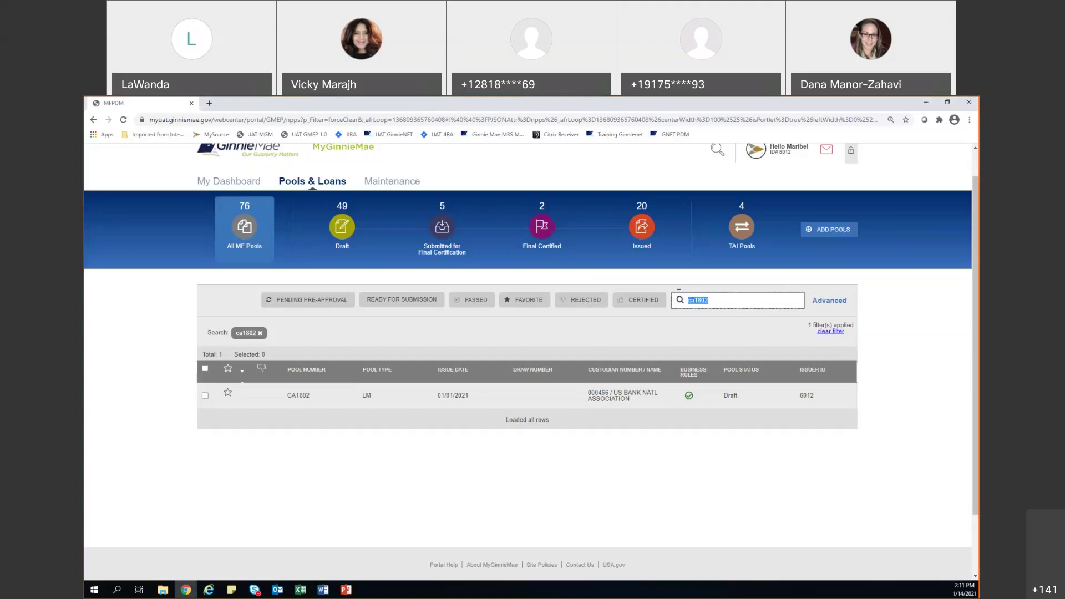
{"action": "type", "text": "CA1808"}
{"action": "key", "text": "Return"}
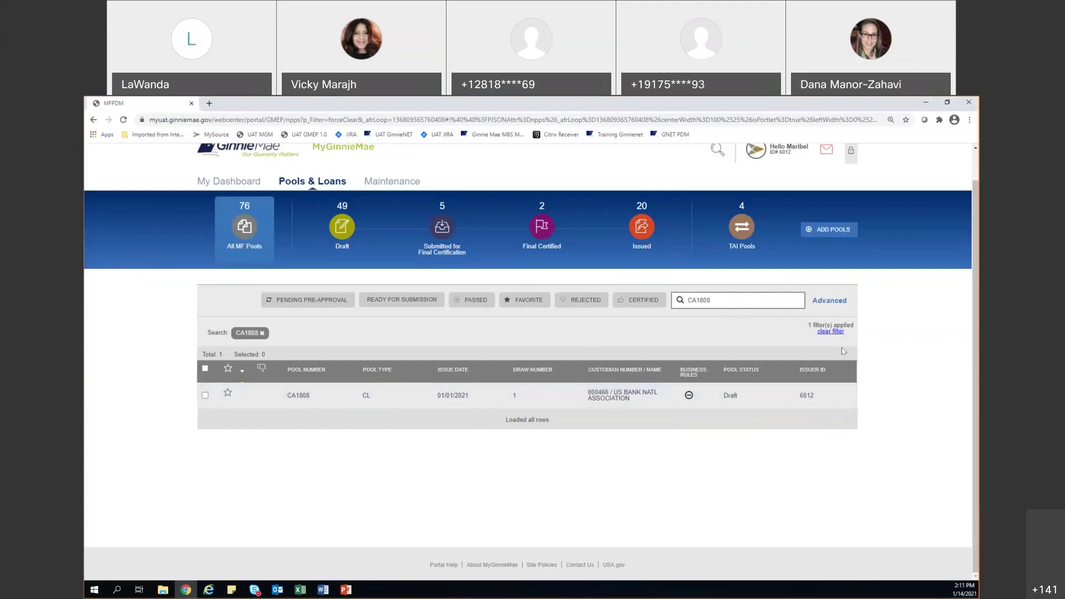
{"action": "left_click", "coordinate": [832, 302]}
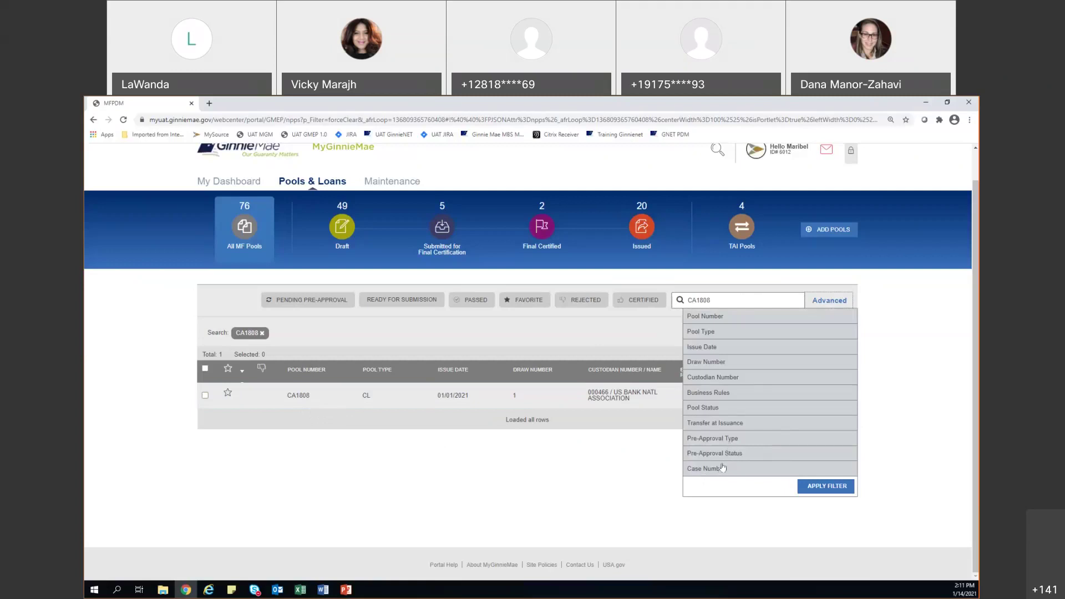
{"action": "left_click", "coordinate": [591, 464]}
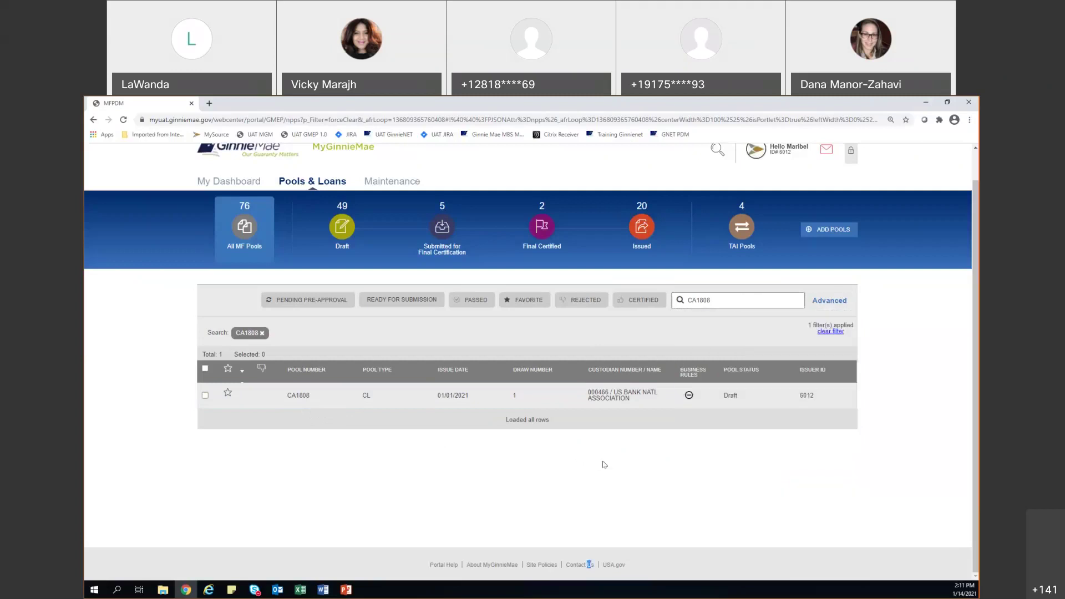
Open pool CA1808's details and scroll to its three fatal errors and Pre-Approvals section
{"action": "left_click", "coordinate": [300, 396]}
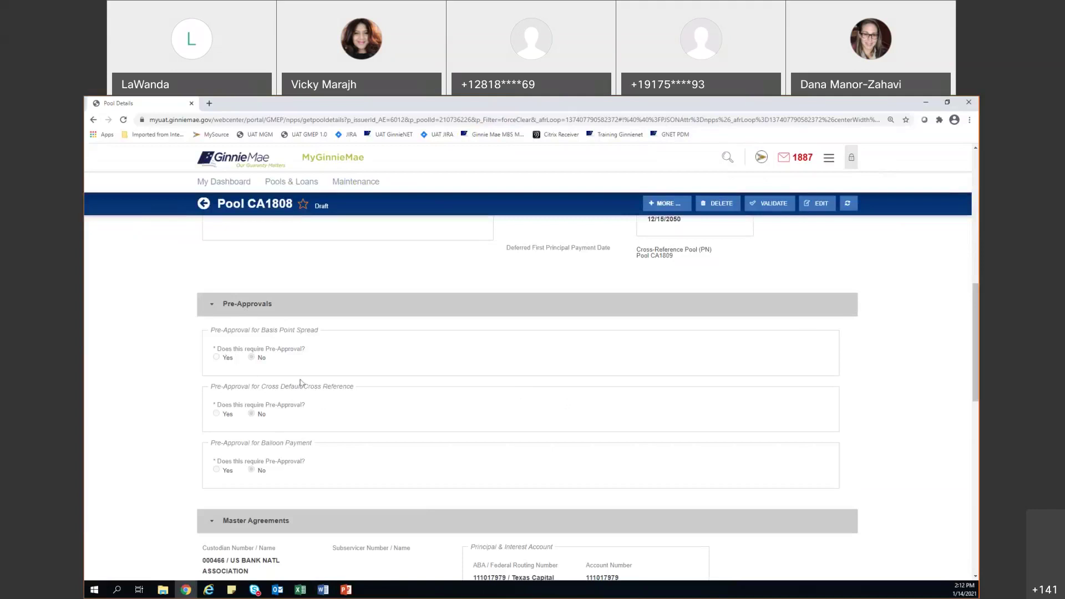
{"action": "left_click_drag", "start_coordinate": [975, 351], "coordinate": [979, 255]}
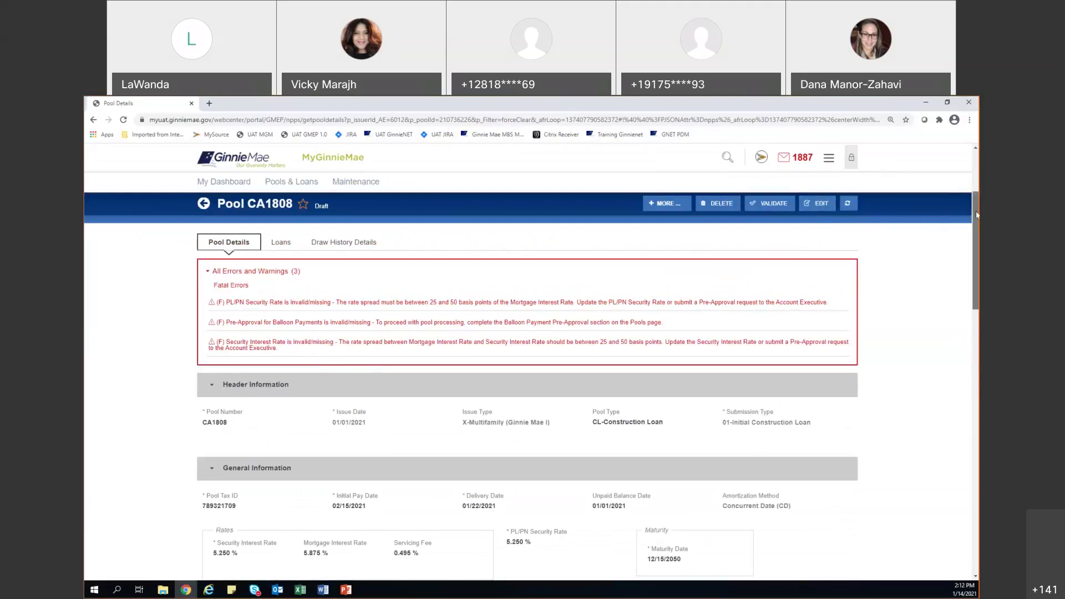
{"action": "scroll", "coordinate": [977, 215], "scroll_direction": "down", "scroll_amount": 5}
Edit the pool, set Basis Point Spread pre-approval to Yes, and bring up the Request Approval By calendar
{"action": "left_click", "coordinate": [823, 203]}
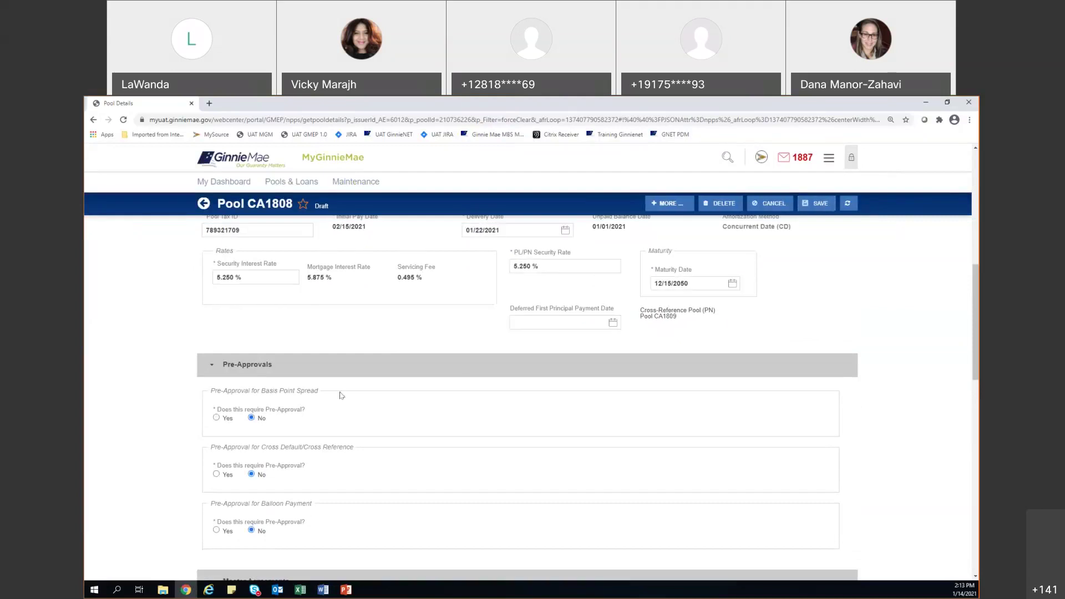
{"action": "scroll", "coordinate": [283, 413], "scroll_direction": "down", "scroll_amount": 1}
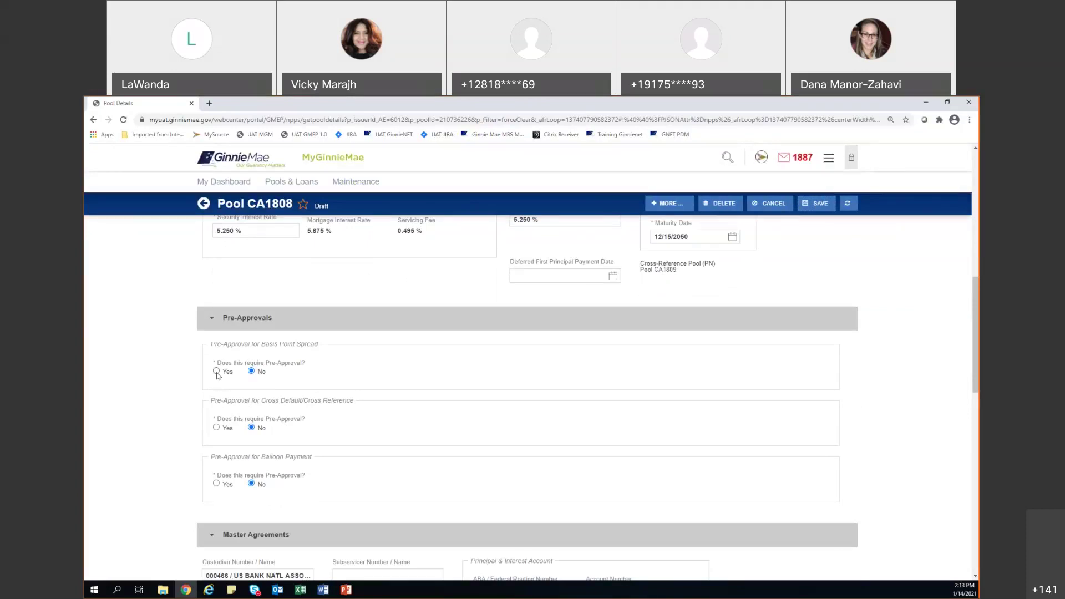
{"action": "left_click", "coordinate": [217, 372]}
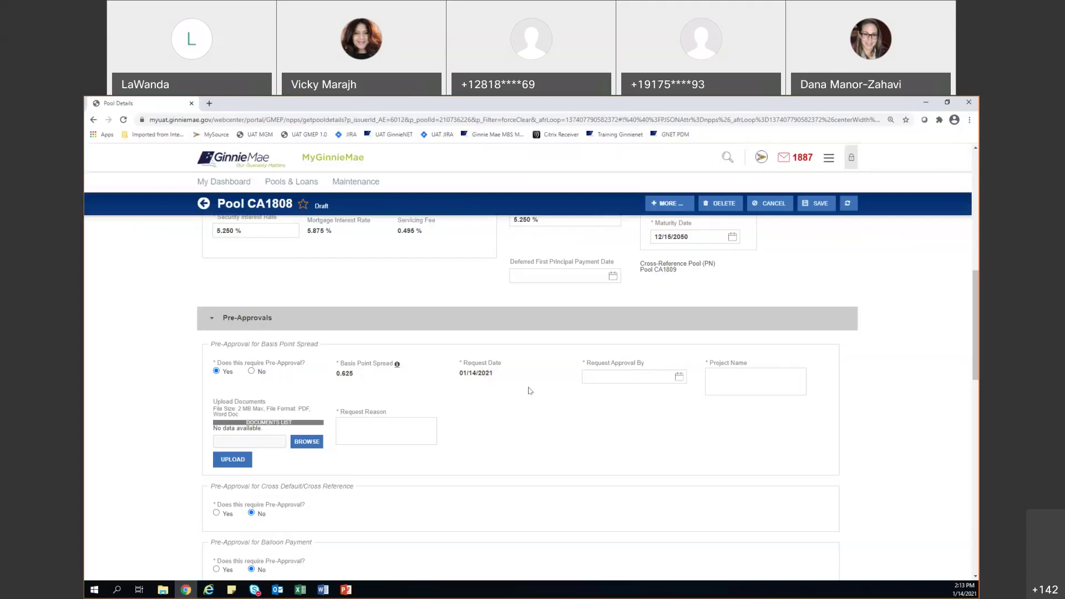
{"action": "left_click", "coordinate": [610, 369]}
{"action": "left_click", "coordinate": [623, 375]}
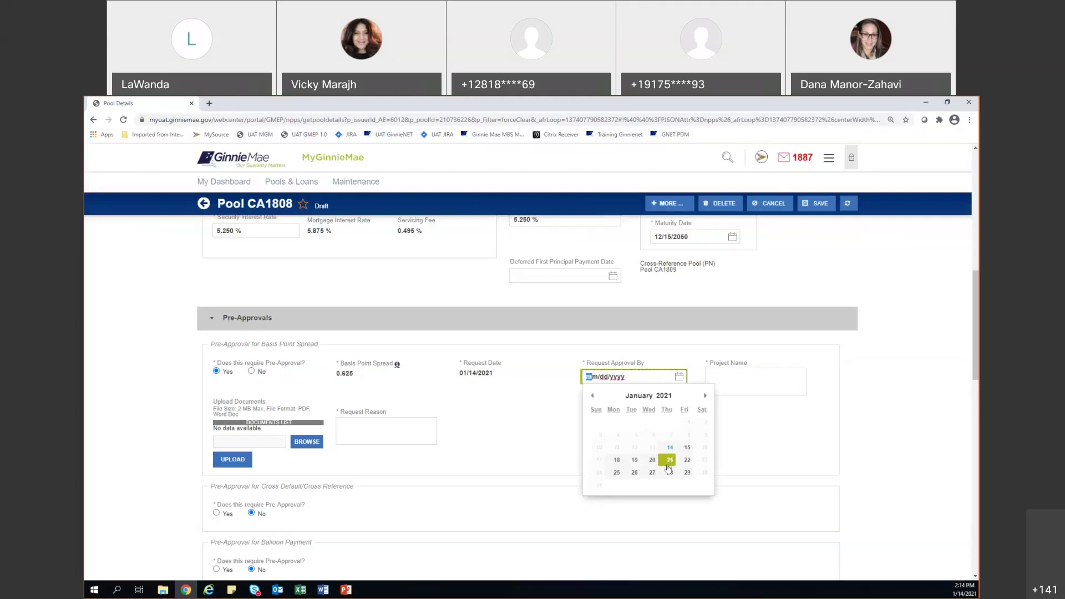
{"action": "scroll", "coordinate": [669, 467], "scroll_direction": "up", "scroll_amount": 1}
{"action": "scroll", "coordinate": [679, 499], "scroll_direction": "up", "scroll_amount": 1}
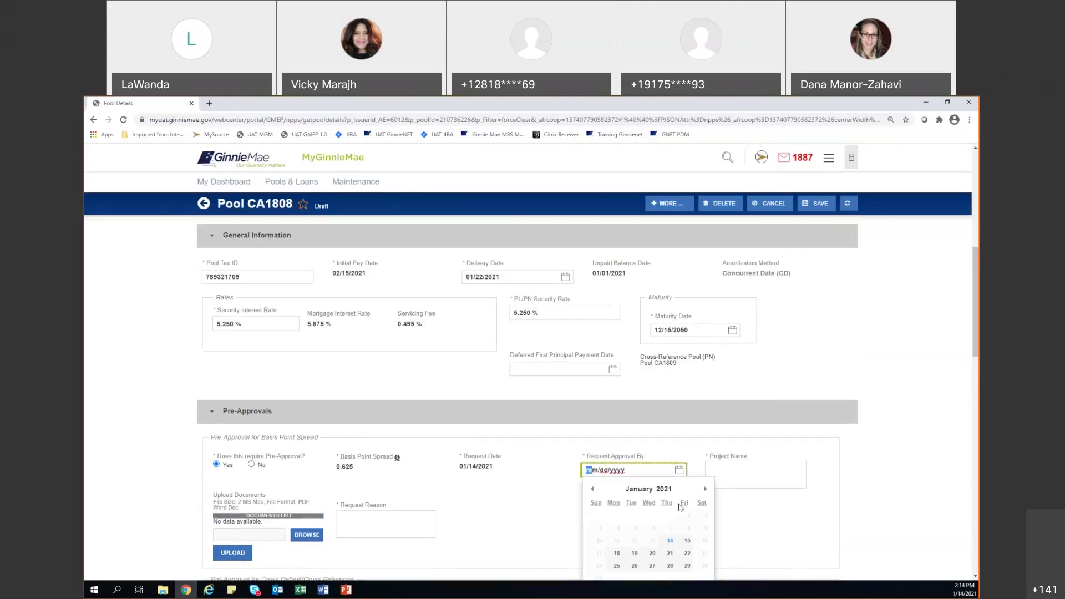
{"action": "scroll", "coordinate": [680, 506], "scroll_direction": "up", "scroll_amount": 2}
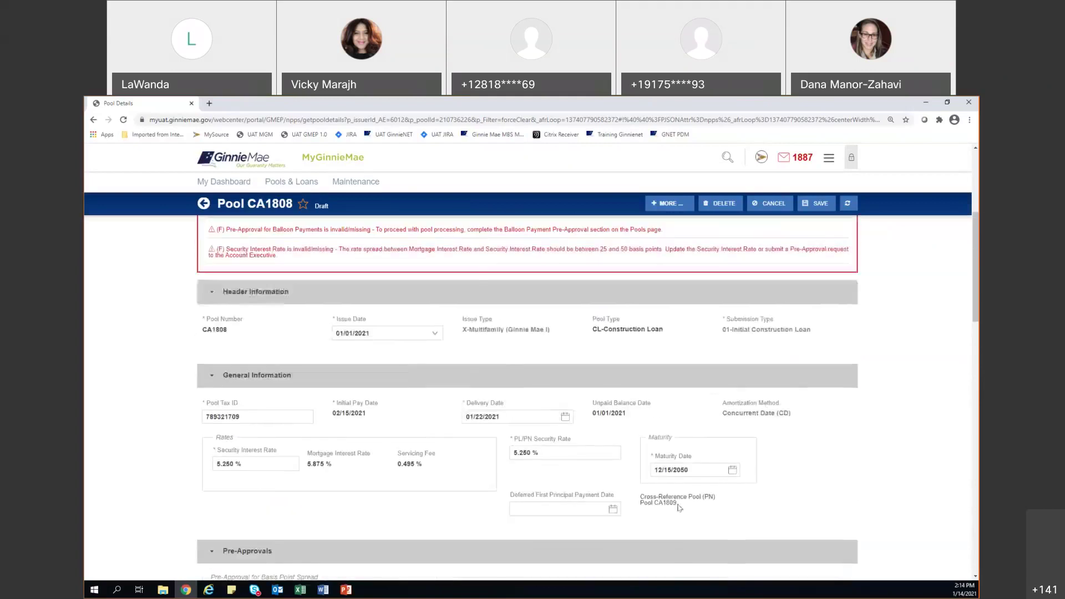
{"action": "scroll", "coordinate": [666, 492], "scroll_direction": "down", "scroll_amount": 3}
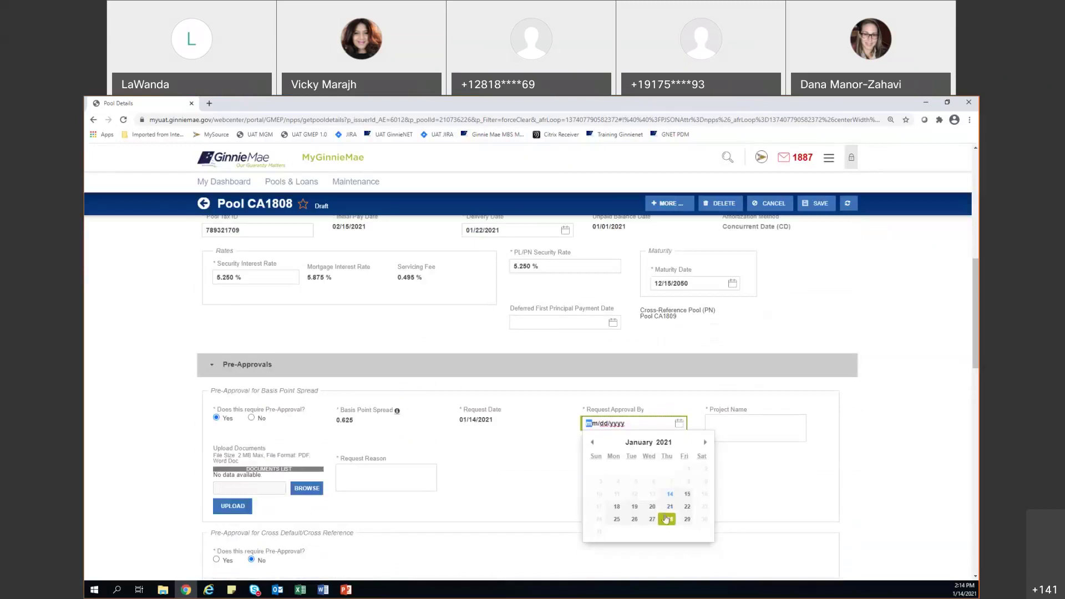
Set the Basis Point Spread approval-by date to 01/20/2021 instead of January 26
{"action": "left_click", "coordinate": [633, 519]}
{"action": "mouse_move", "coordinate": [626, 417]}
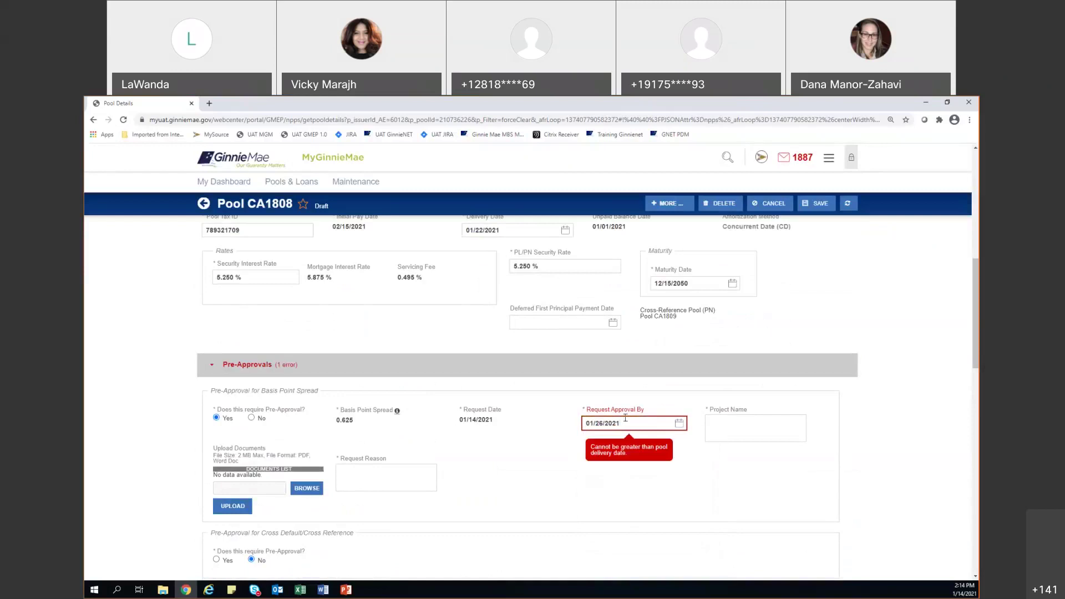
{"action": "left_click", "coordinate": [625, 417]}
{"action": "left_click", "coordinate": [679, 423]}
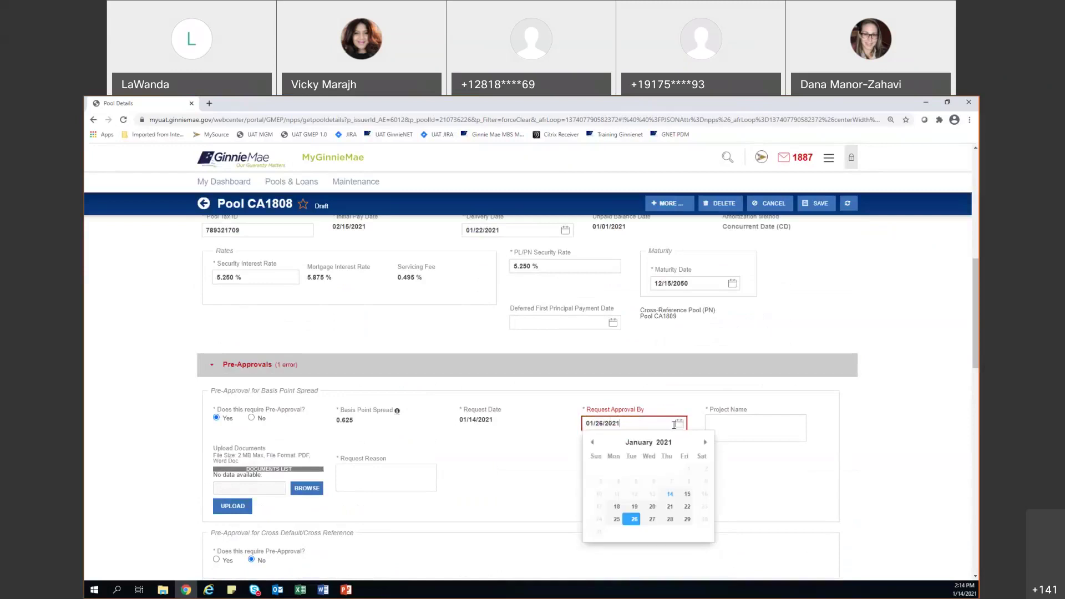
{"action": "left_click", "coordinate": [653, 507]}
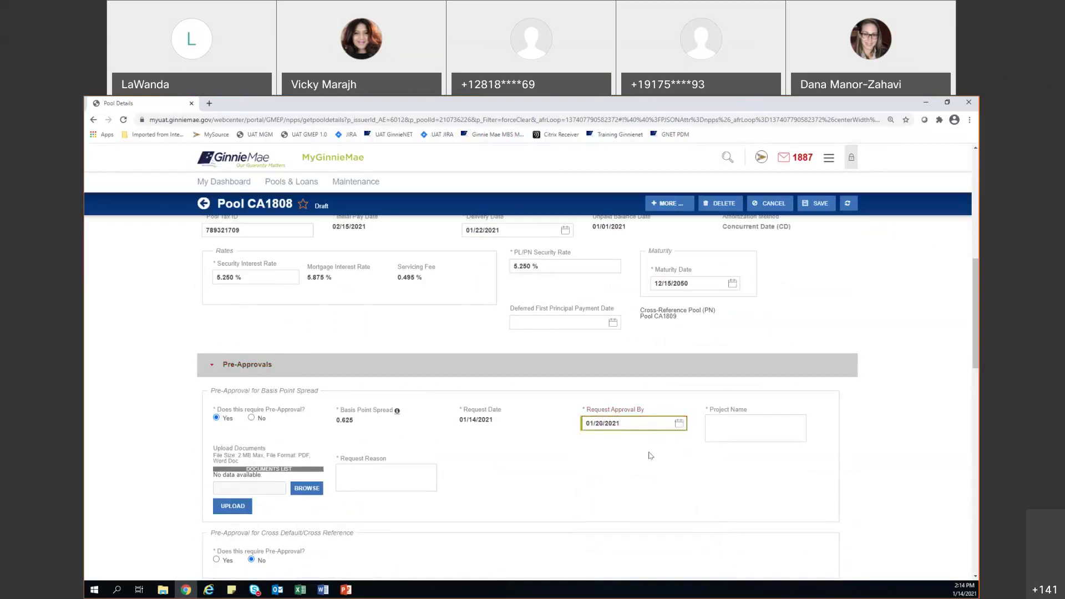
Enter Hospital as the Basis Point Spread project name
{"action": "left_click", "coordinate": [721, 430]}
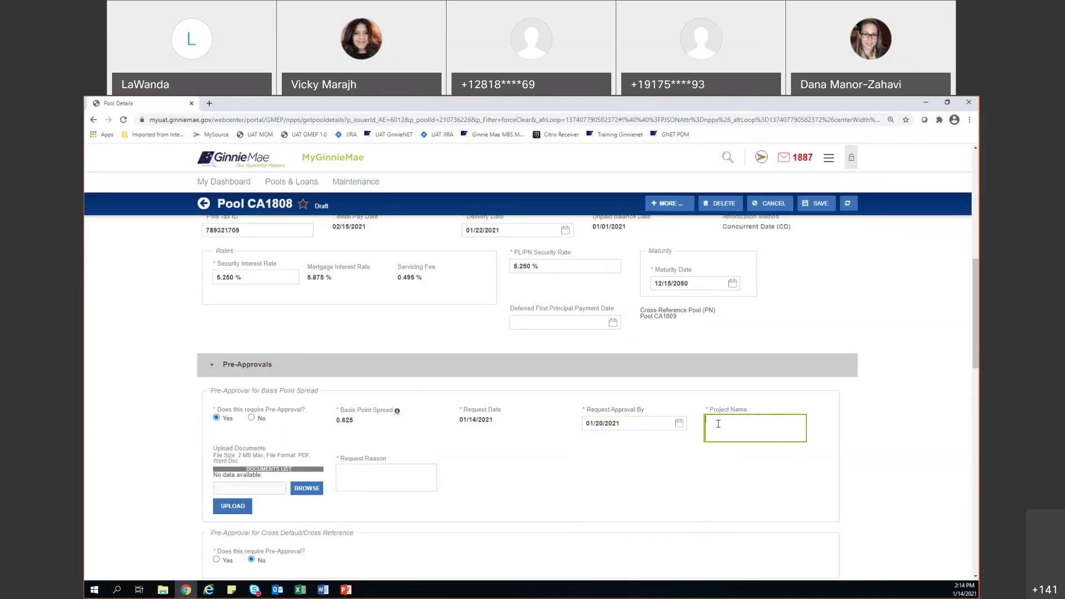
{"action": "type", "text": "Hospita"}
{"action": "left_click", "coordinate": [527, 452]}
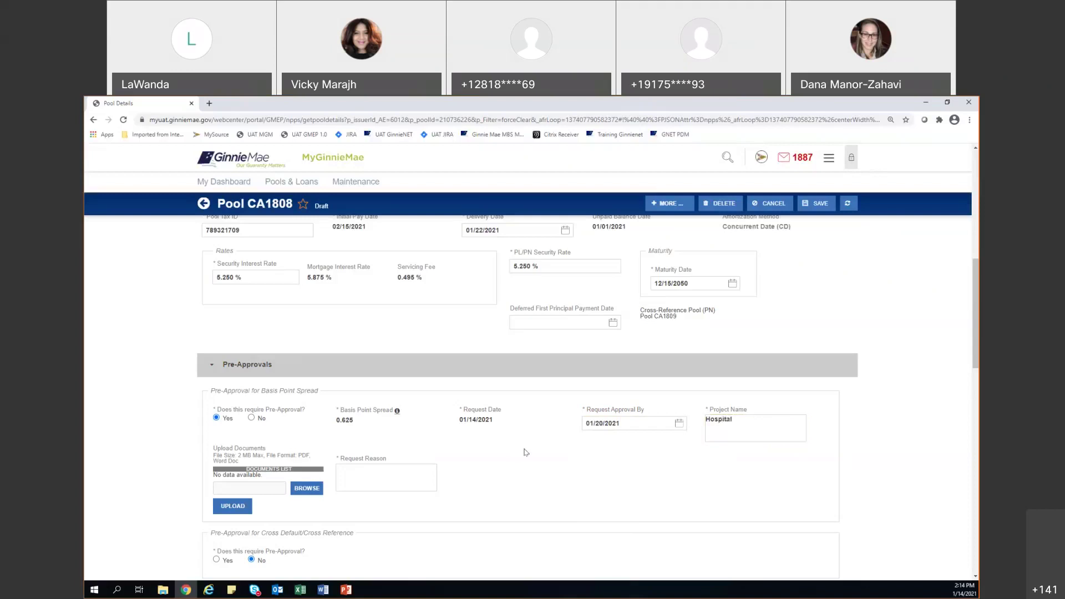
{"action": "scroll", "coordinate": [518, 450], "scroll_direction": "down", "scroll_amount": 1}
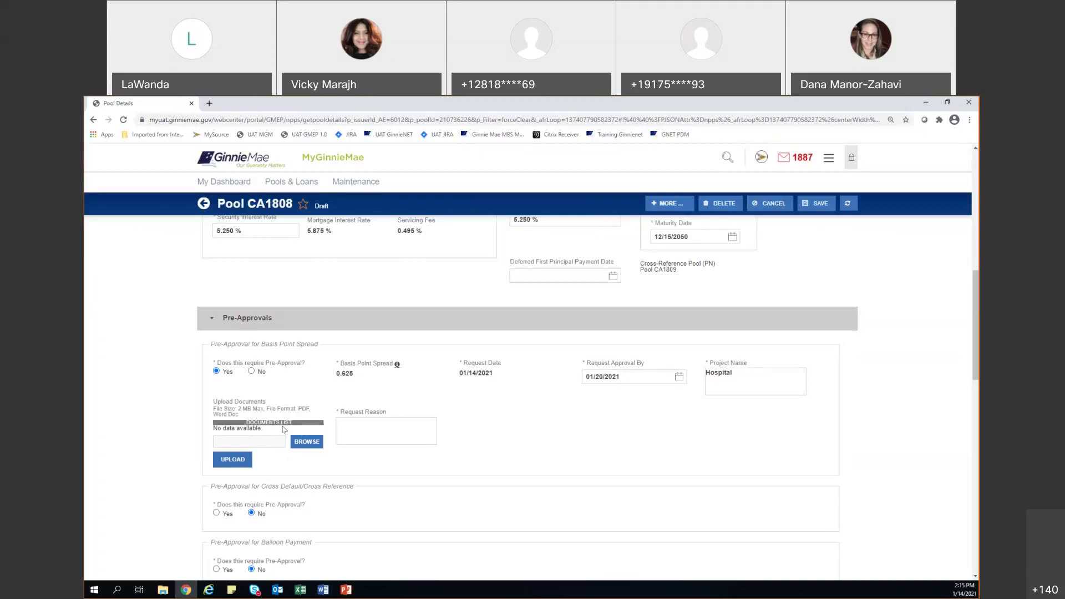
Upload 42952.pdf from Downloads to the Basis Point Spread request, receiving document ID 145238
{"action": "left_click", "coordinate": [308, 443]}
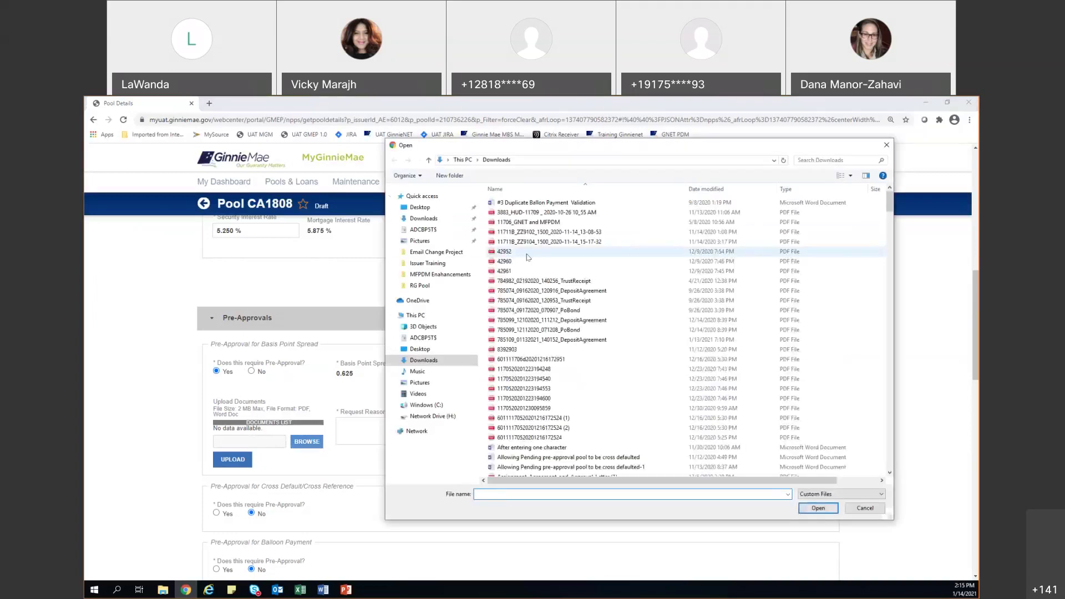
{"action": "left_click", "coordinate": [529, 253]}
{"action": "left_click", "coordinate": [818, 508]}
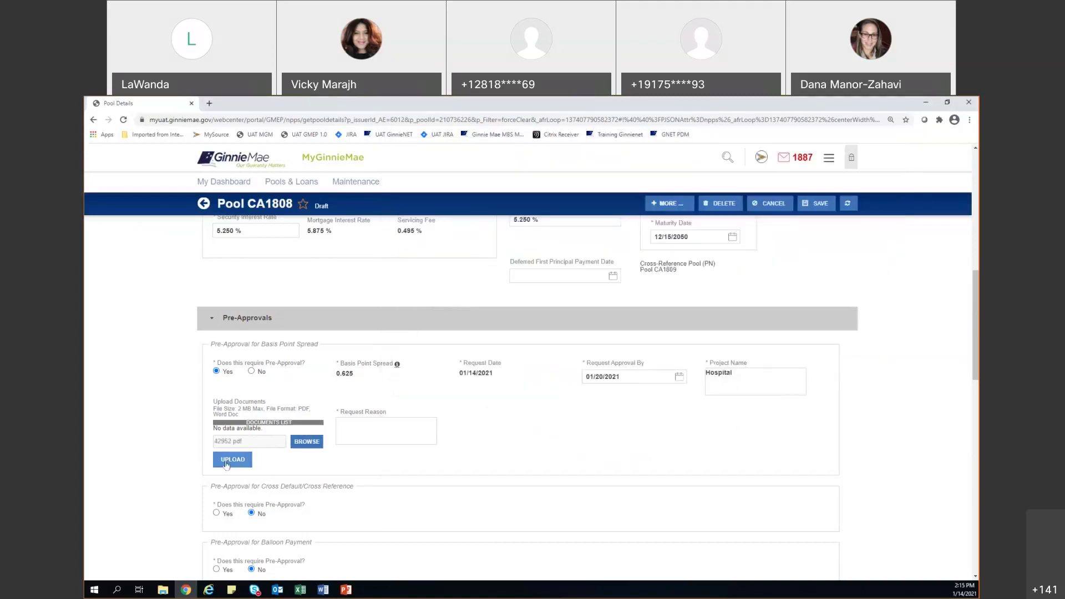
{"action": "left_click", "coordinate": [228, 464]}
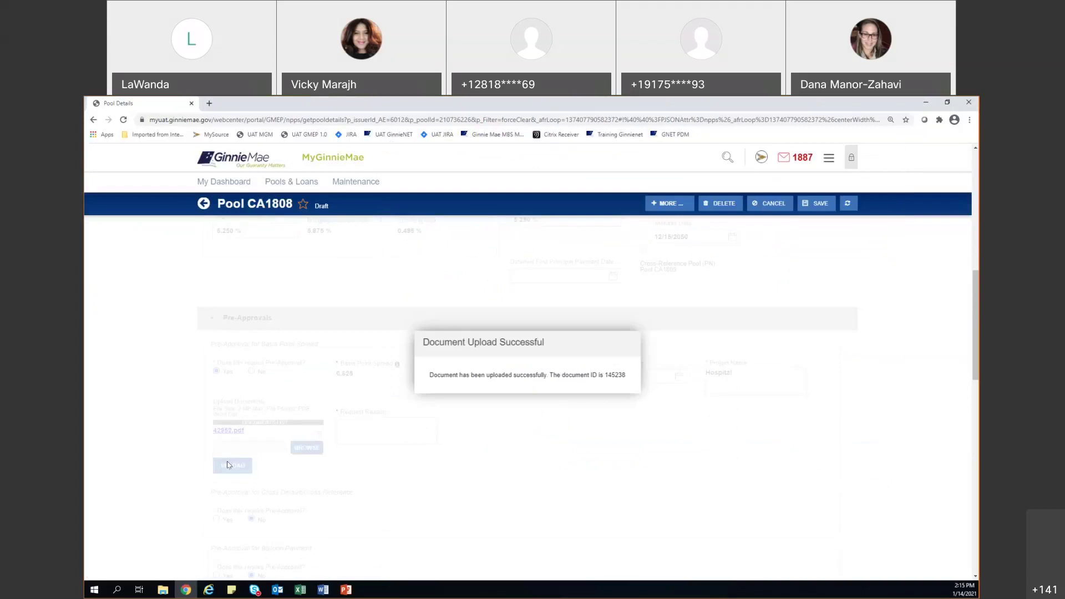
{"action": "left_click", "coordinate": [518, 376]}
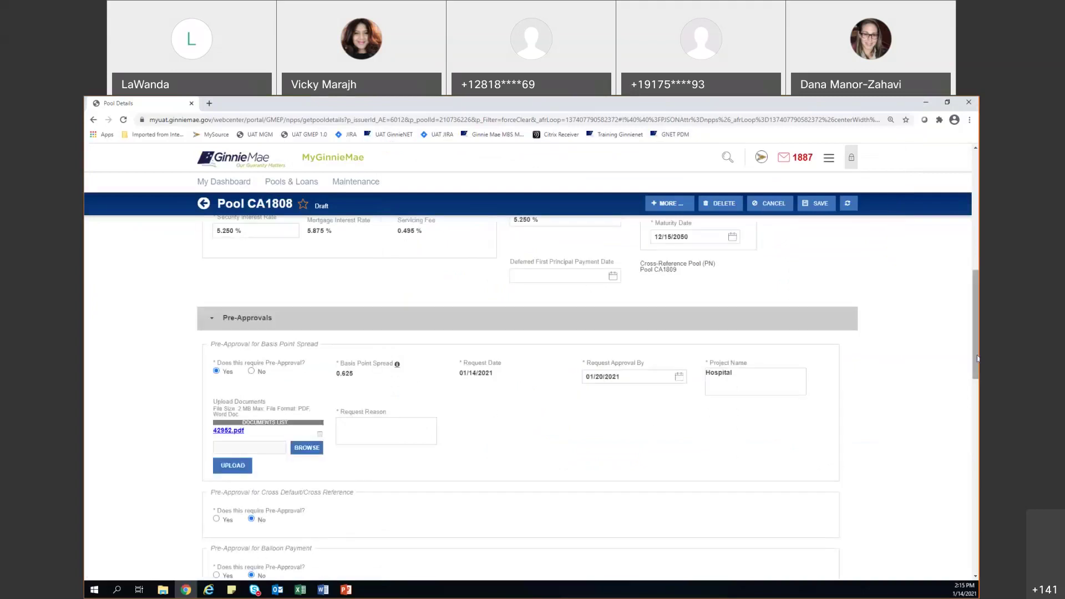
{"action": "left_click_drag", "start_coordinate": [980, 355], "coordinate": [980, 362]}
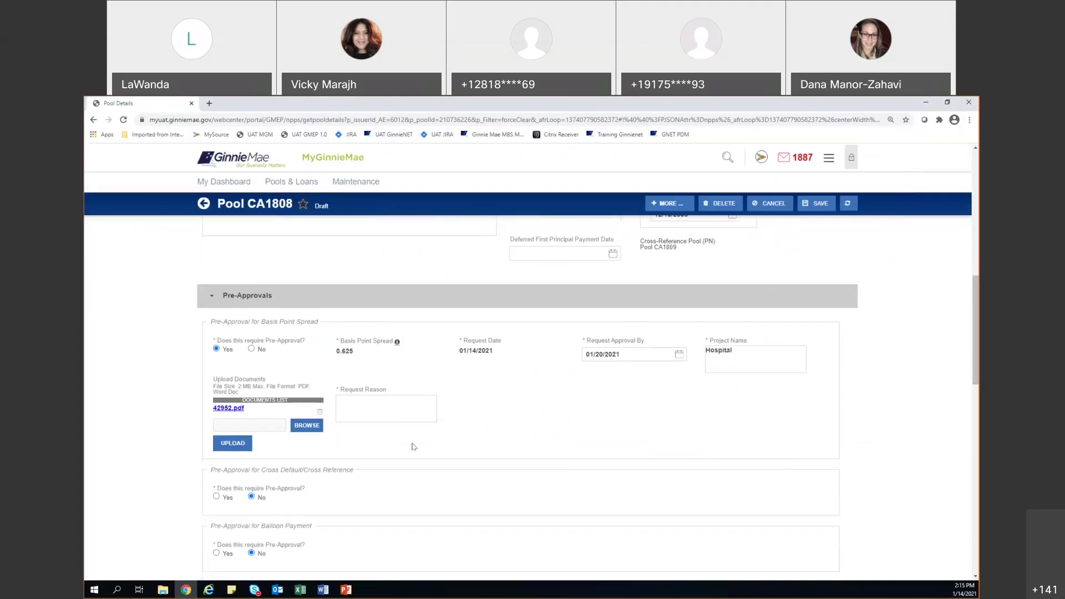
Type 'Basis Point Spread' into the Request Reason box, correcting the typo
{"action": "left_click", "coordinate": [374, 414]}
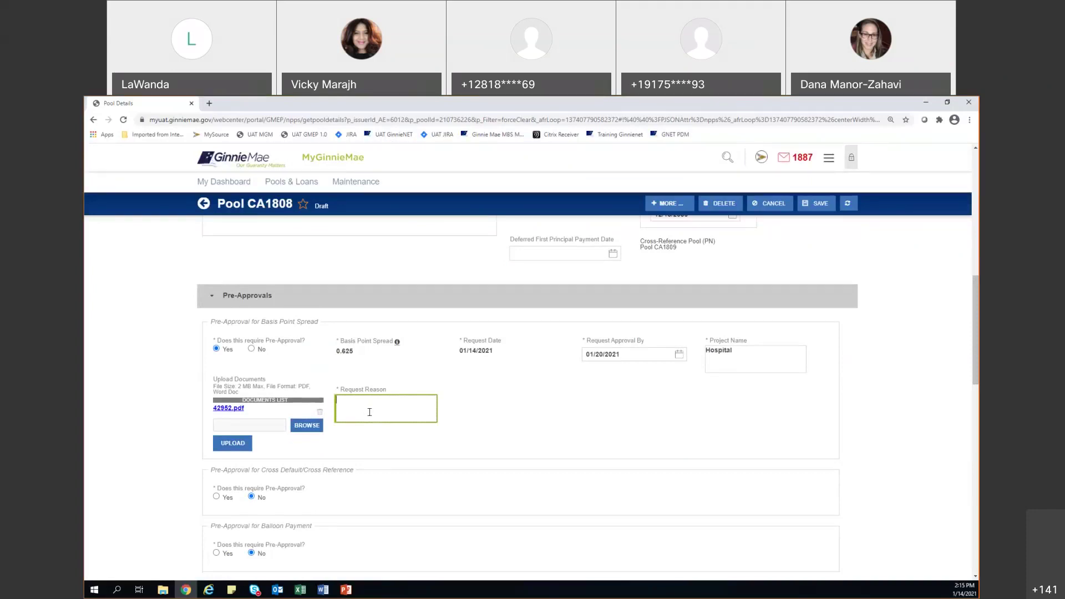
{"action": "type", "text": "Basis Point Spread"}
{"action": "left_click", "coordinate": [482, 424]}
{"action": "left_click_drag", "start_coordinate": [976, 291], "coordinate": [977, 317]}
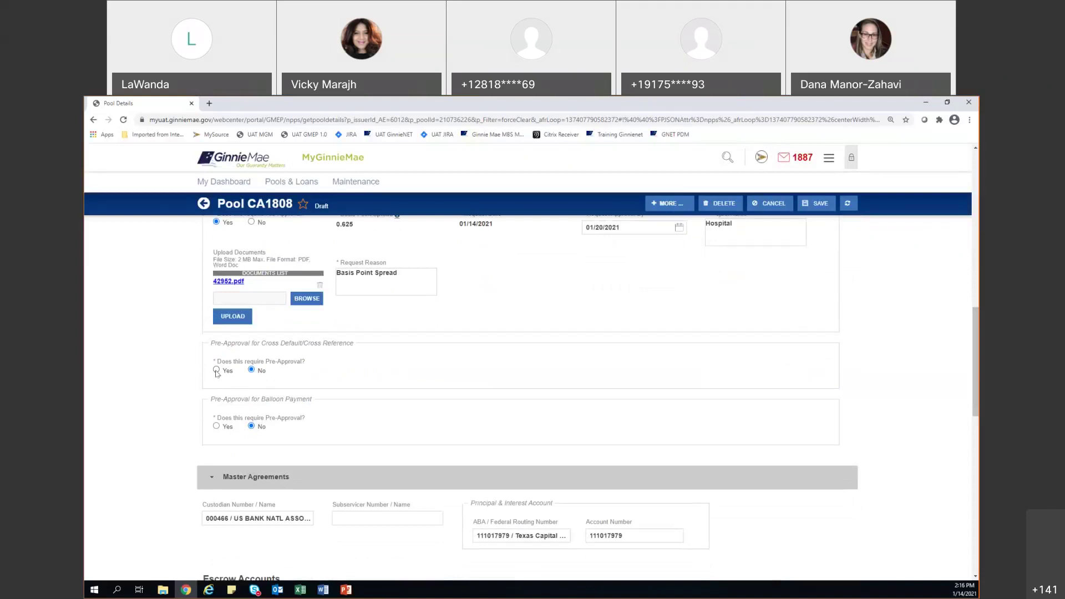
Mark Cross Default as requiring pre-approval for pool CA1808
{"action": "left_click", "coordinate": [217, 371]}
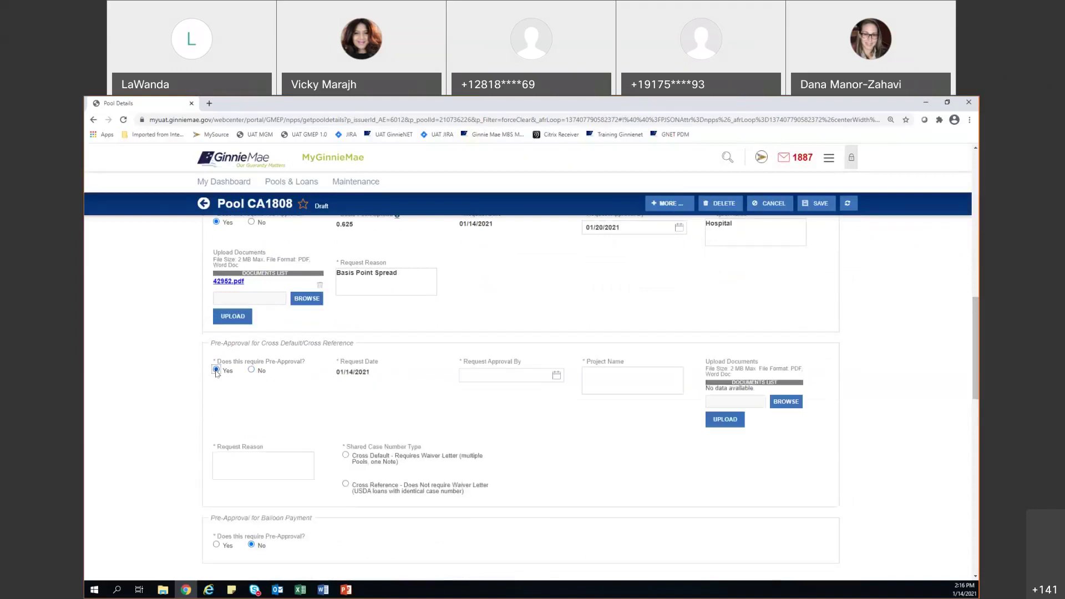
{"action": "key", "text": "alt+Tab"}
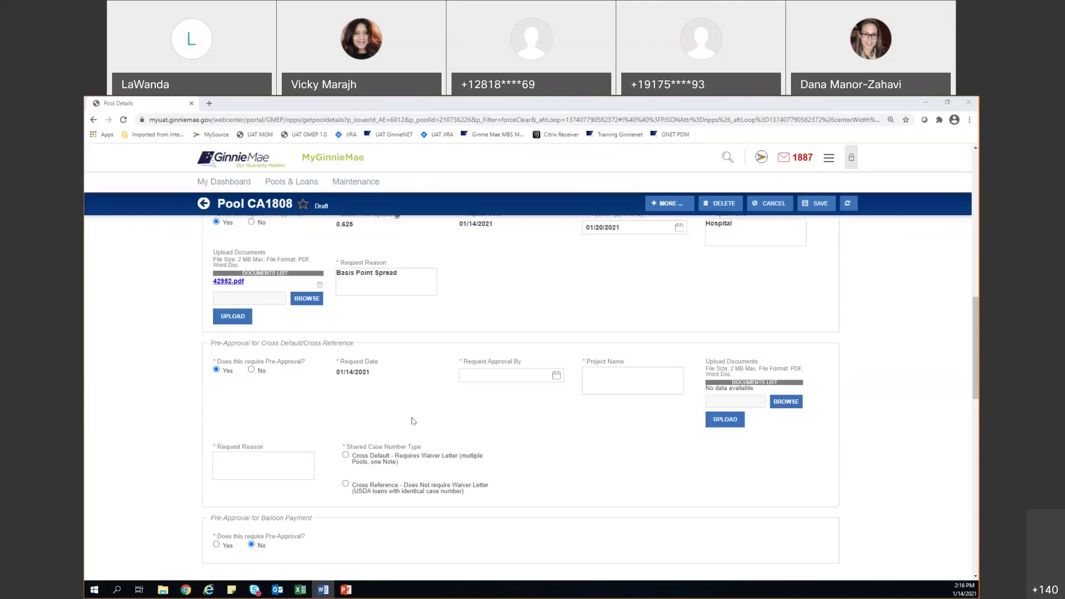
{"action": "left_click", "coordinate": [354, 410]}
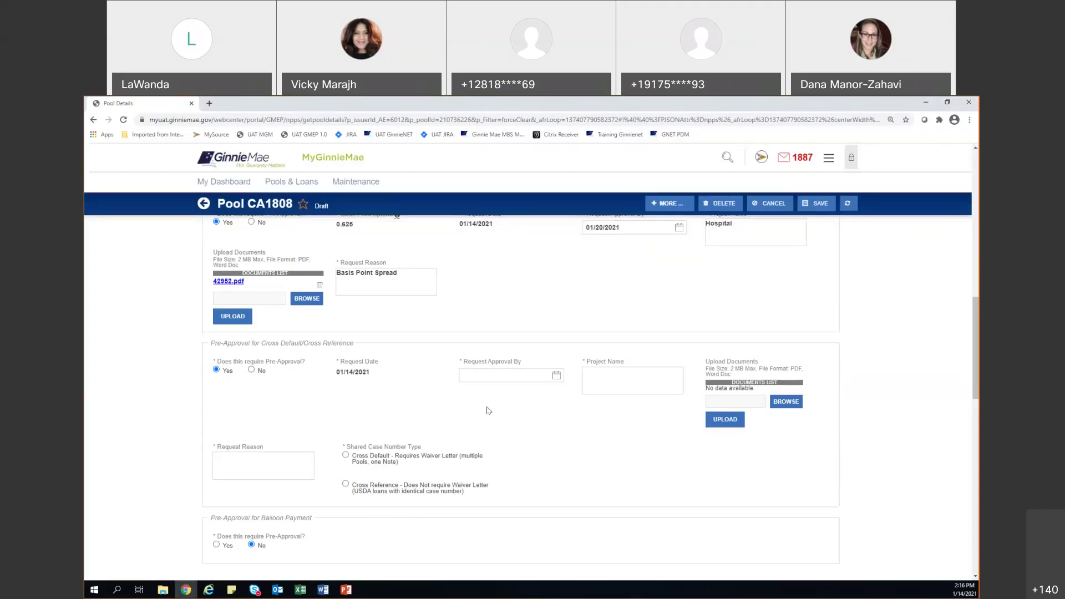
{"action": "scroll", "coordinate": [489, 411], "scroll_direction": "up", "scroll_amount": 1}
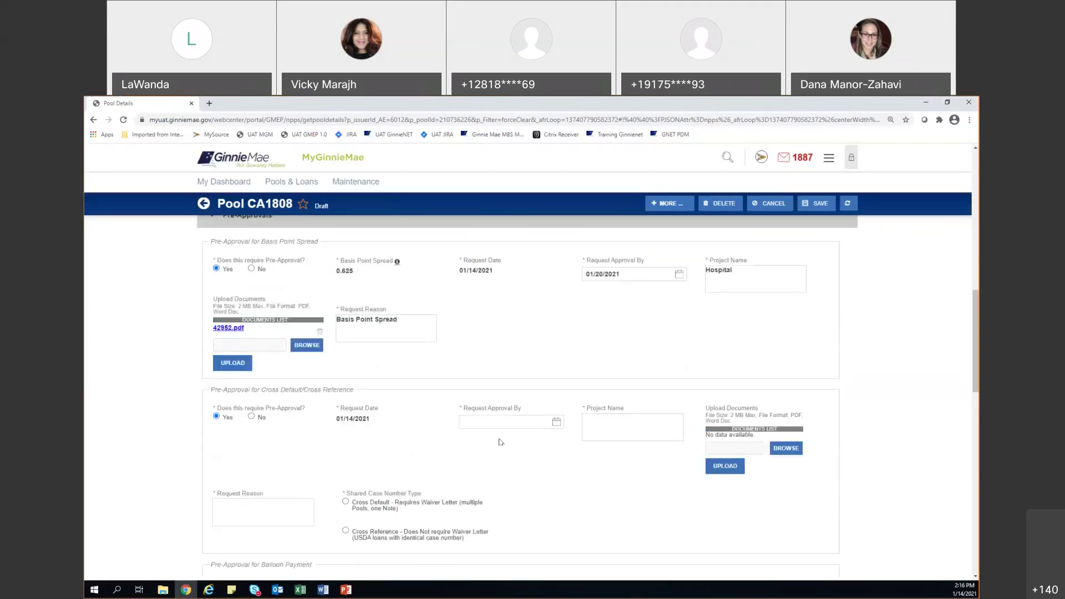
Give the Cross Default request approval-by date 01/20/2021 and project name School
{"action": "left_click", "coordinate": [477, 422]}
{"action": "left_click", "coordinate": [529, 420]}
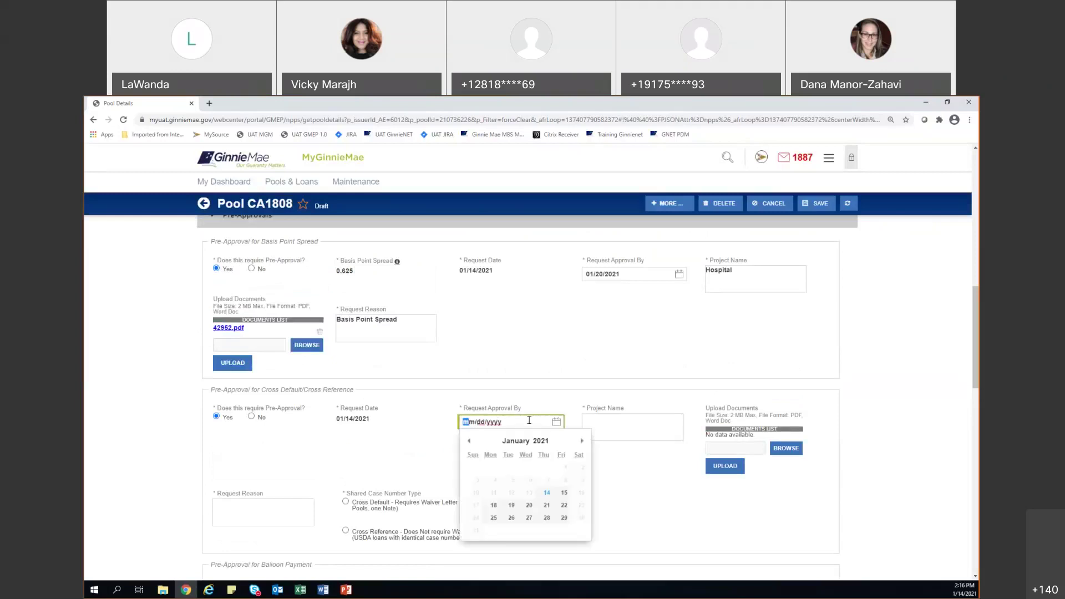
{"action": "left_click", "coordinate": [529, 506]}
{"action": "left_click", "coordinate": [610, 425]}
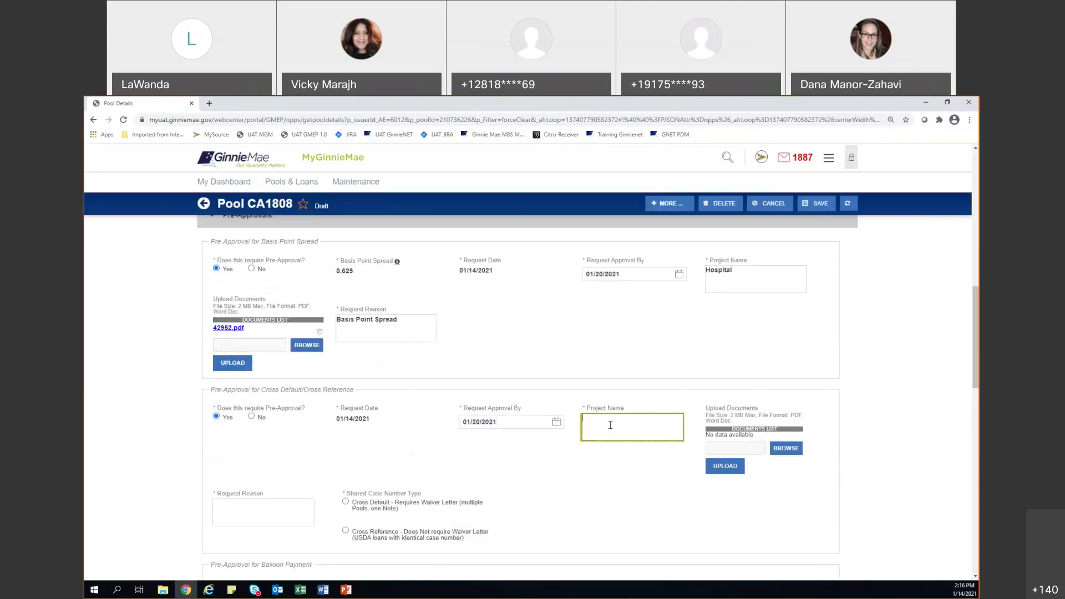
{"action": "type", "text": "School"}
{"action": "left_click", "coordinate": [764, 469]}
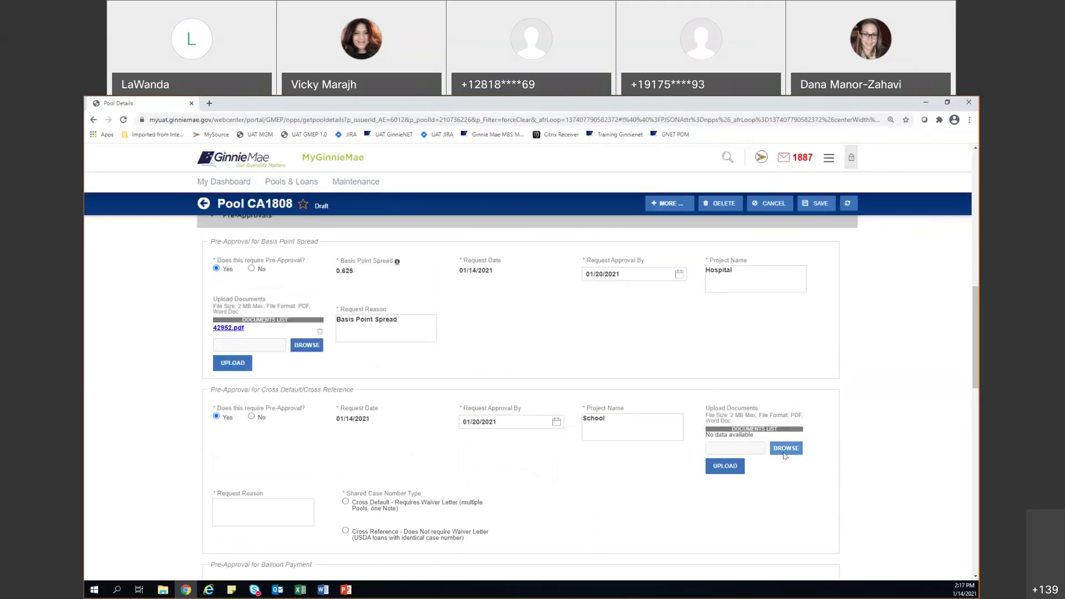
Upload the supporting PDF to the Cross Default request
{"action": "left_click", "coordinate": [785, 455]}
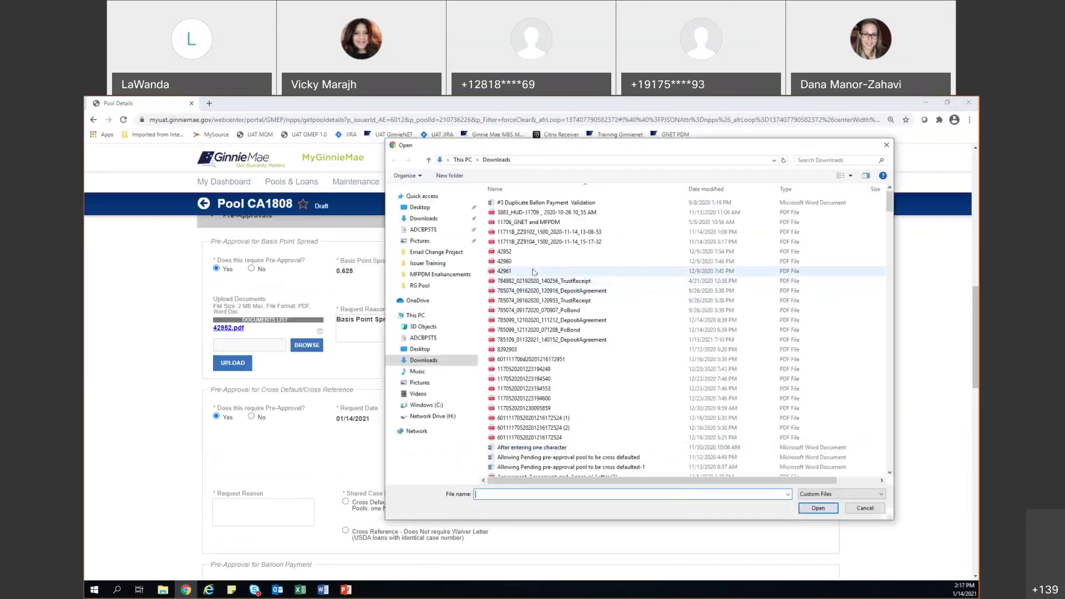
{"action": "double_click", "coordinate": [532, 242]}
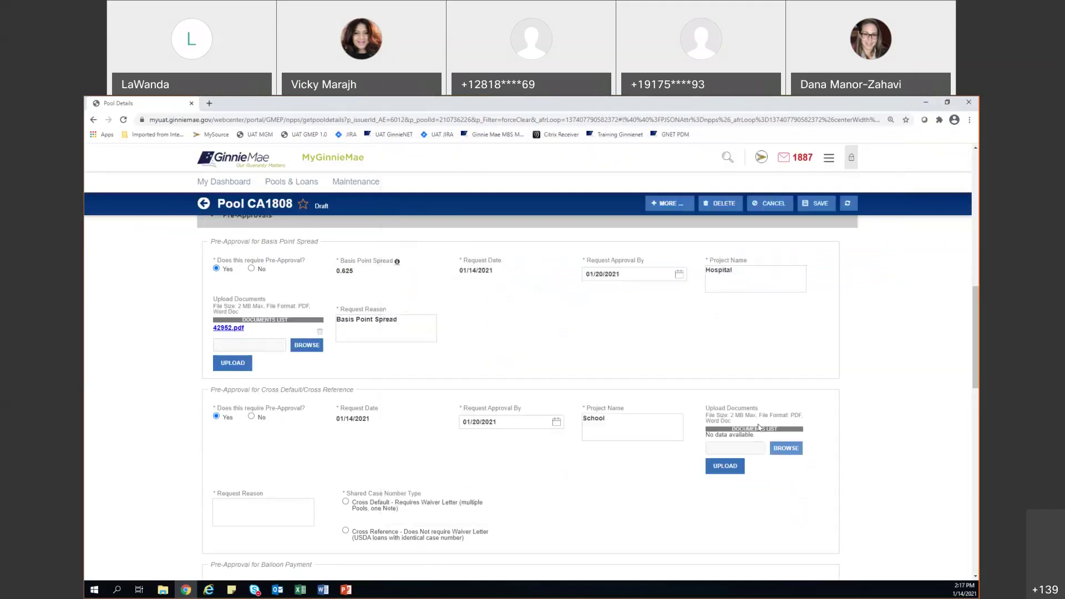
{"action": "left_click", "coordinate": [724, 468]}
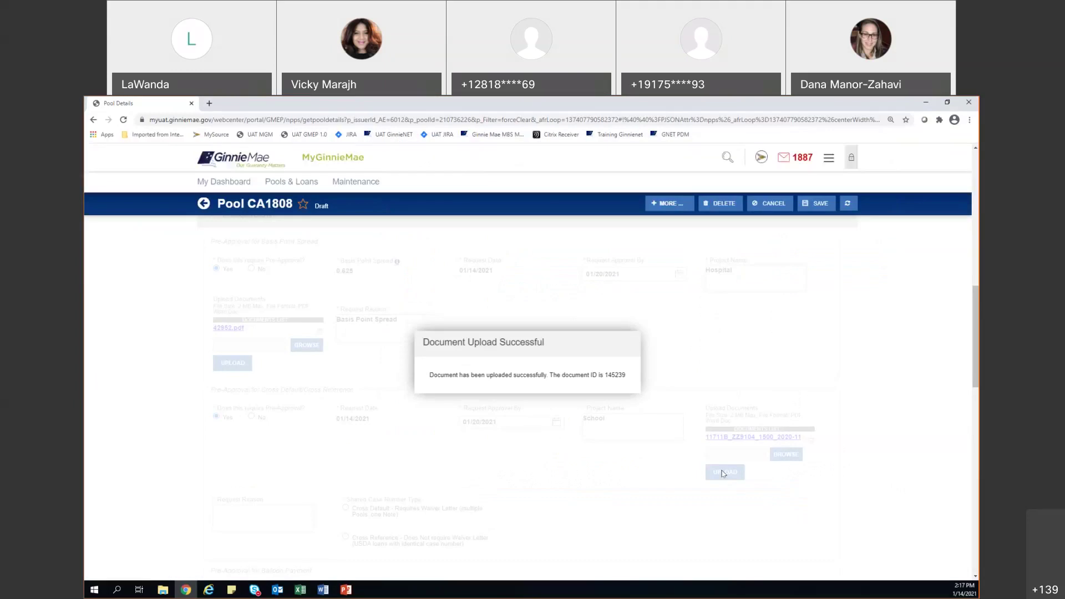
{"action": "left_click", "coordinate": [723, 473]}
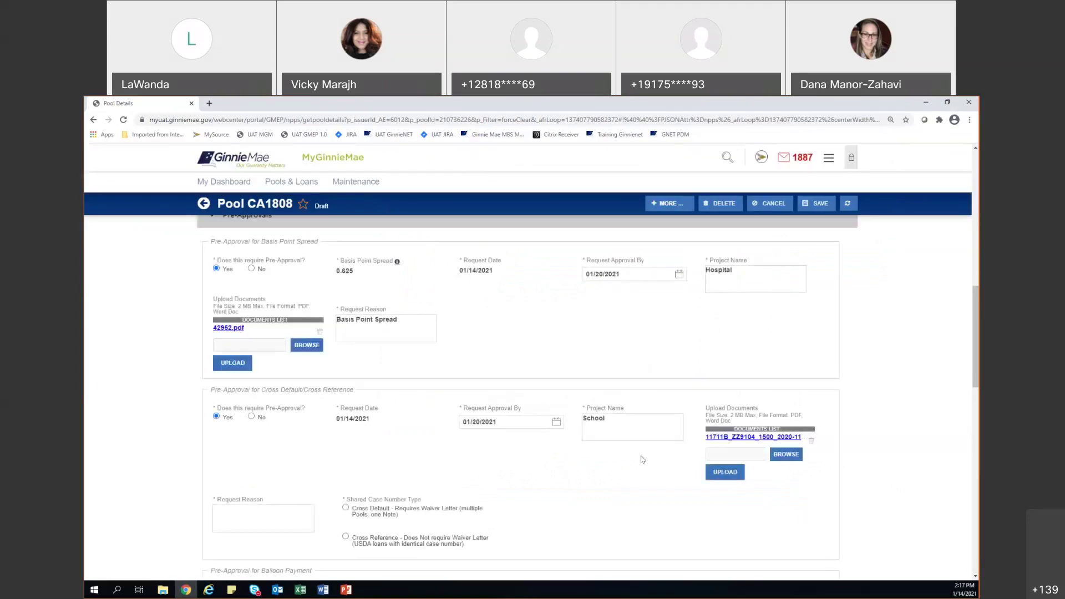
{"action": "scroll", "coordinate": [643, 459], "scroll_direction": "down", "scroll_amount": 2}
Enter 'Cross Default' as the request reason and choose Cross Default as the case type
{"action": "left_click", "coordinate": [260, 423]}
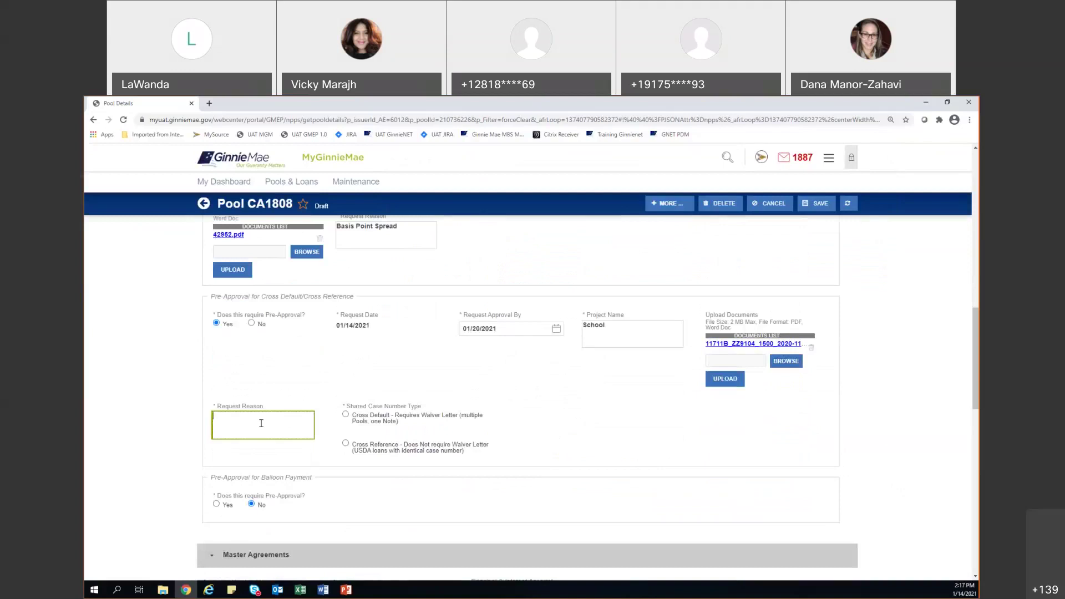
{"action": "type", "text": "Cr"}
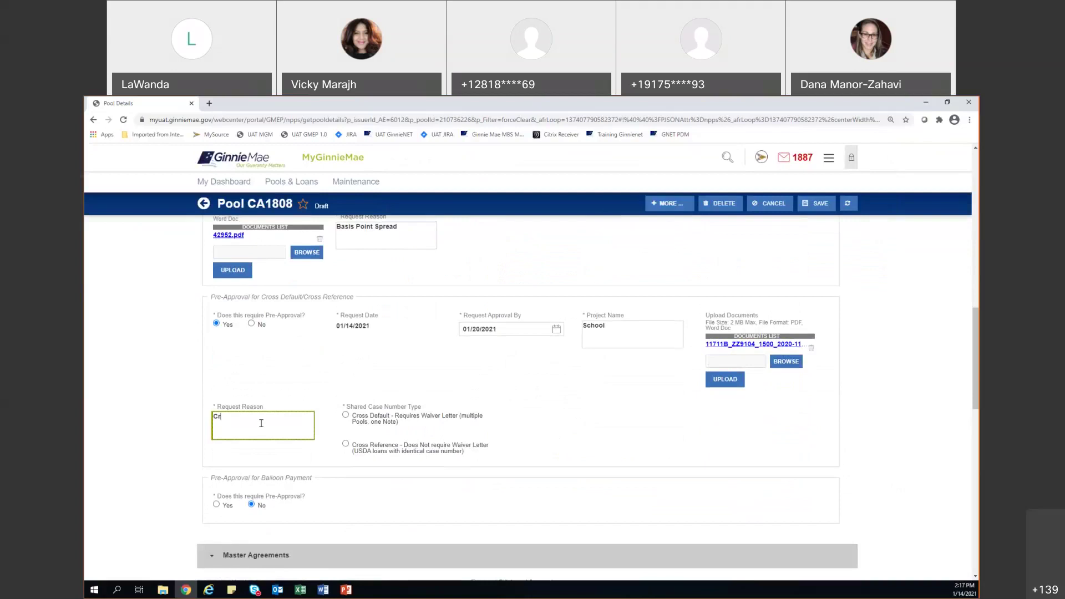
{"action": "type", "text": "oss Default"}
{"action": "left_click", "coordinate": [345, 415]}
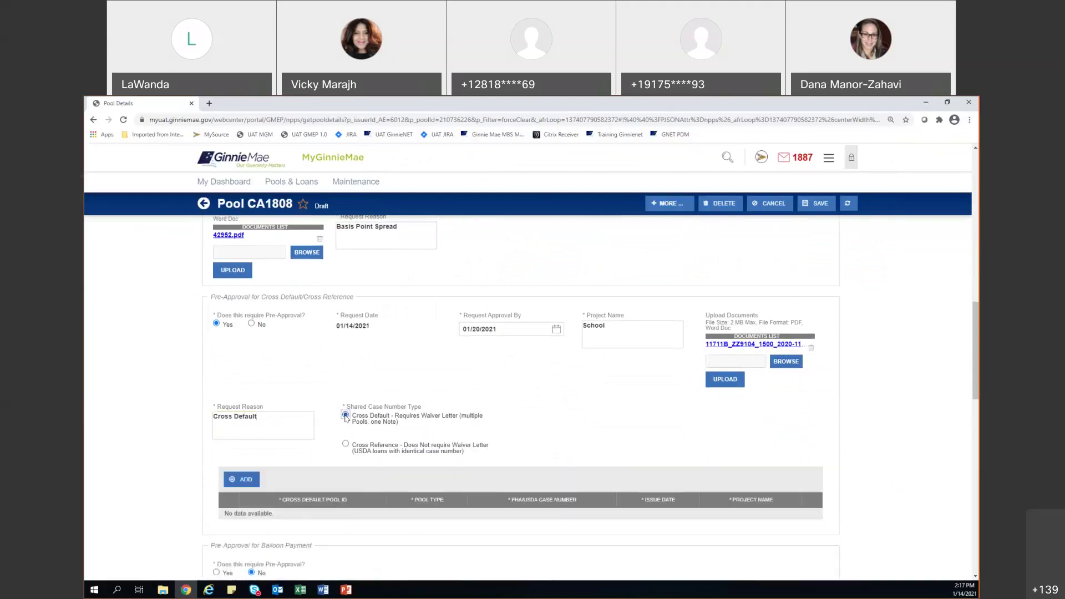
{"action": "scroll", "coordinate": [319, 437], "scroll_direction": "down", "scroll_amount": 1}
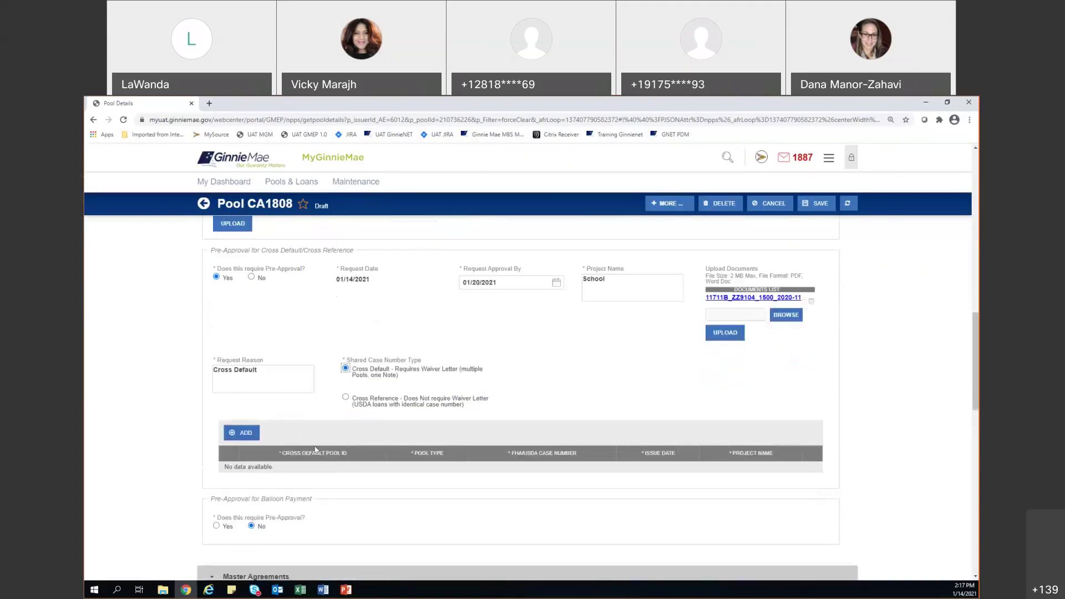
Add a new cross default pool row for CA1835 with pool type CL
{"action": "left_click", "coordinate": [244, 437]}
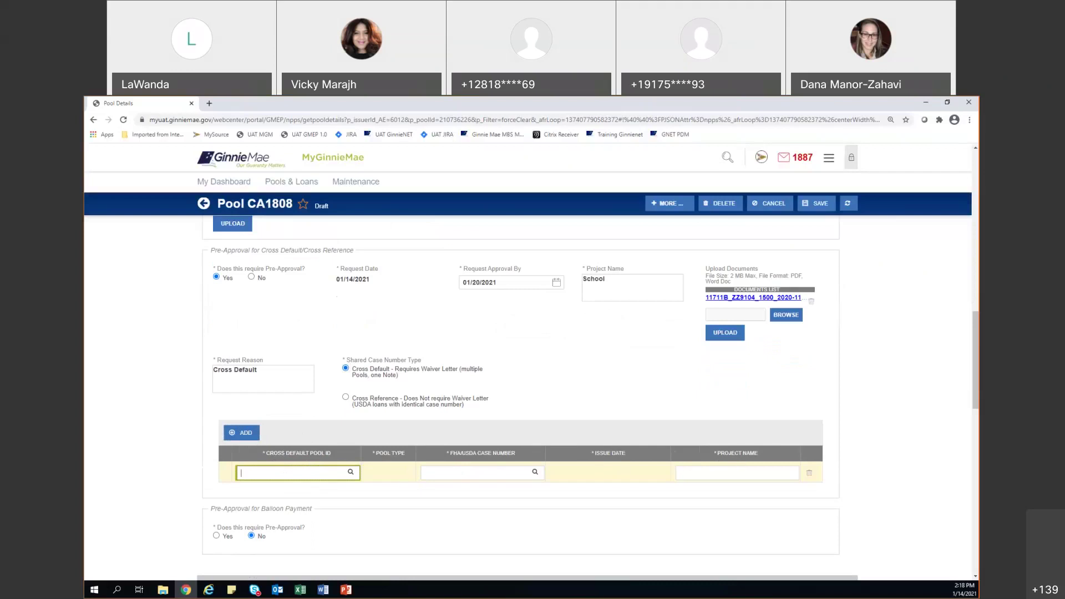
{"action": "scroll", "coordinate": [347, 450], "scroll_direction": "down", "scroll_amount": 1}
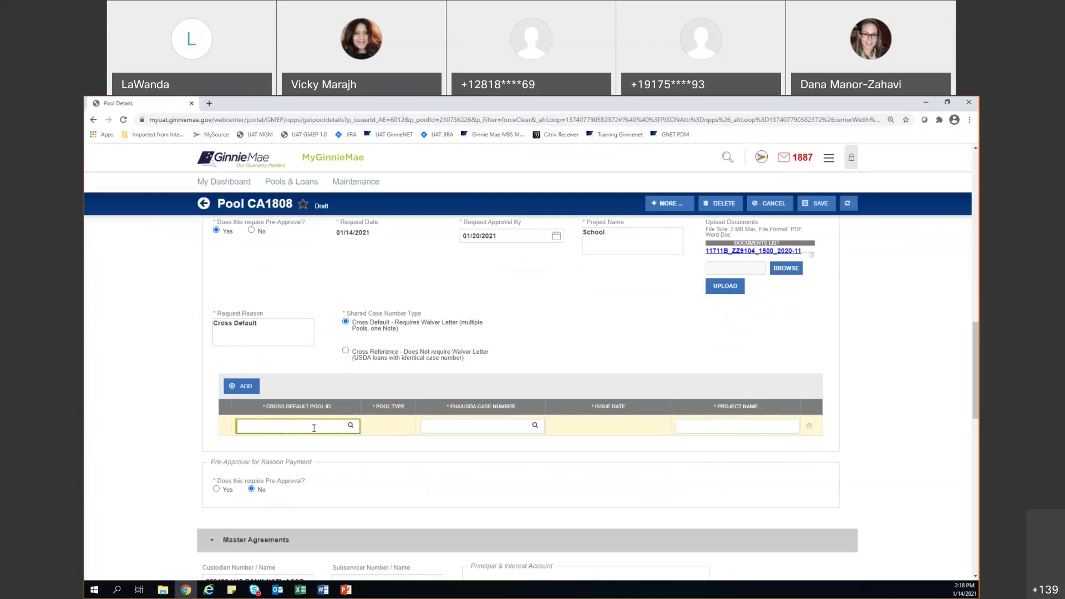
{"action": "type", "text": "1835"}
{"action": "left_click", "coordinate": [349, 430]}
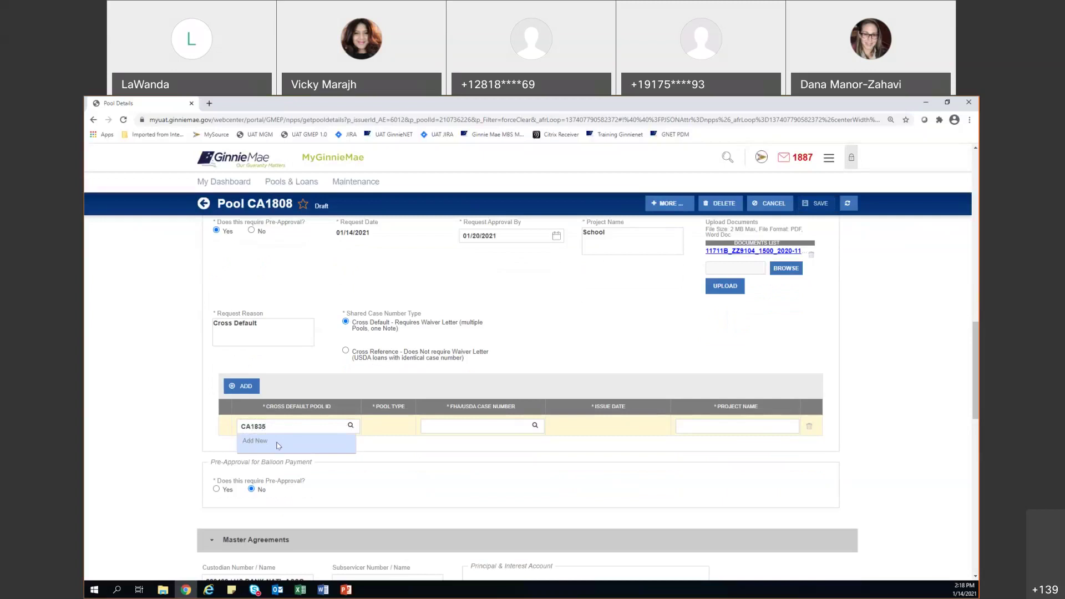
{"action": "left_click", "coordinate": [278, 445]}
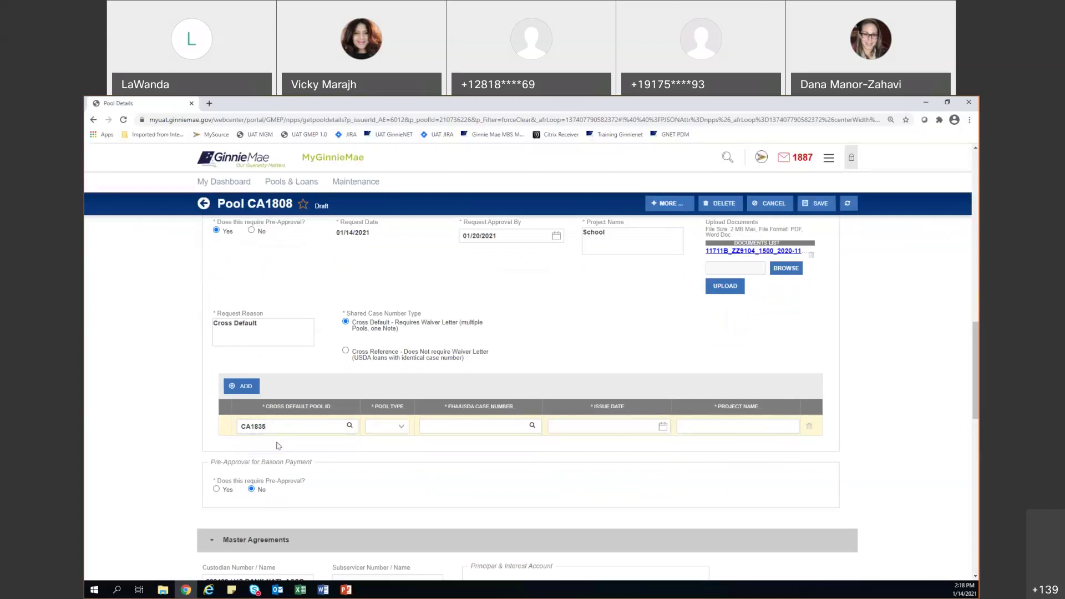
{"action": "left_click", "coordinate": [402, 427]}
{"action": "left_click", "coordinate": [392, 447]}
Paste the FHA/USDA case number, set issue date 02/01/2021 and project FireDepartment for CA1835
{"action": "key", "text": "alt+Tab"}
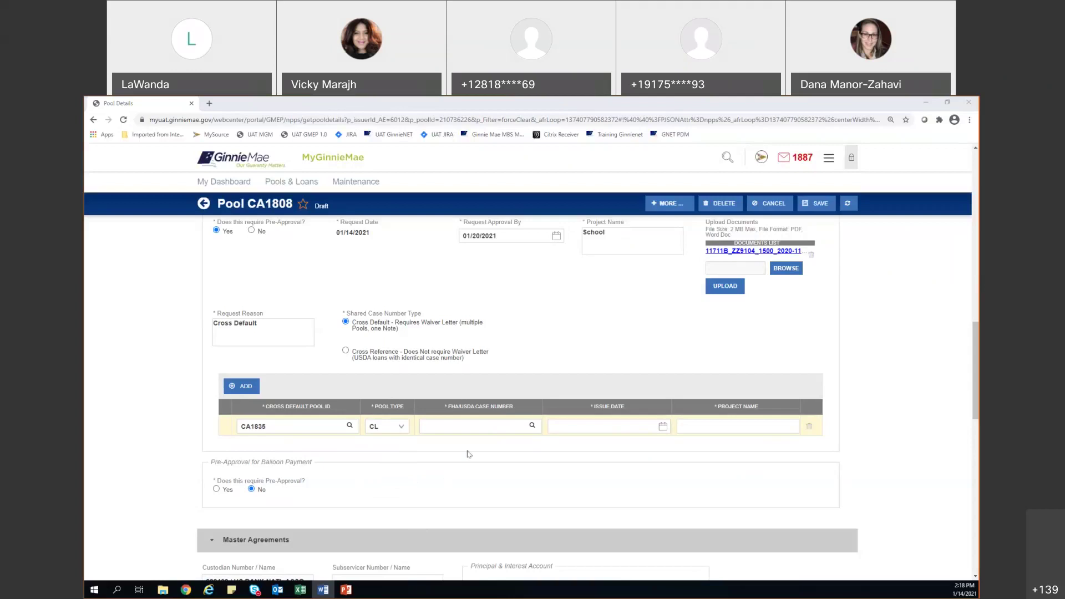
{"action": "right_click", "coordinate": [461, 429]}
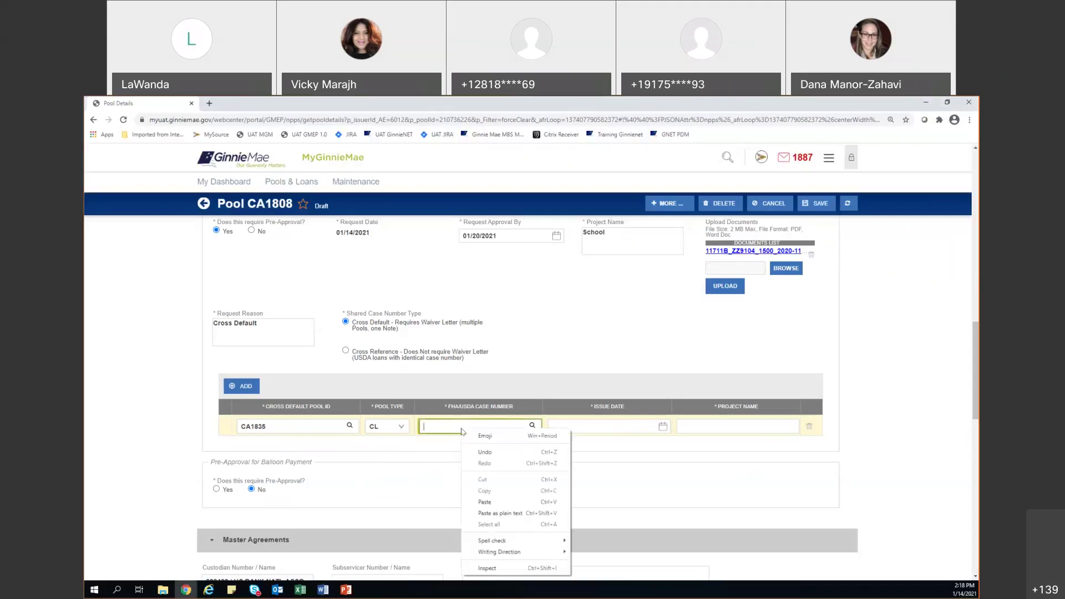
{"action": "left_click", "coordinate": [480, 502]}
{"action": "key", "text": "Tab"}
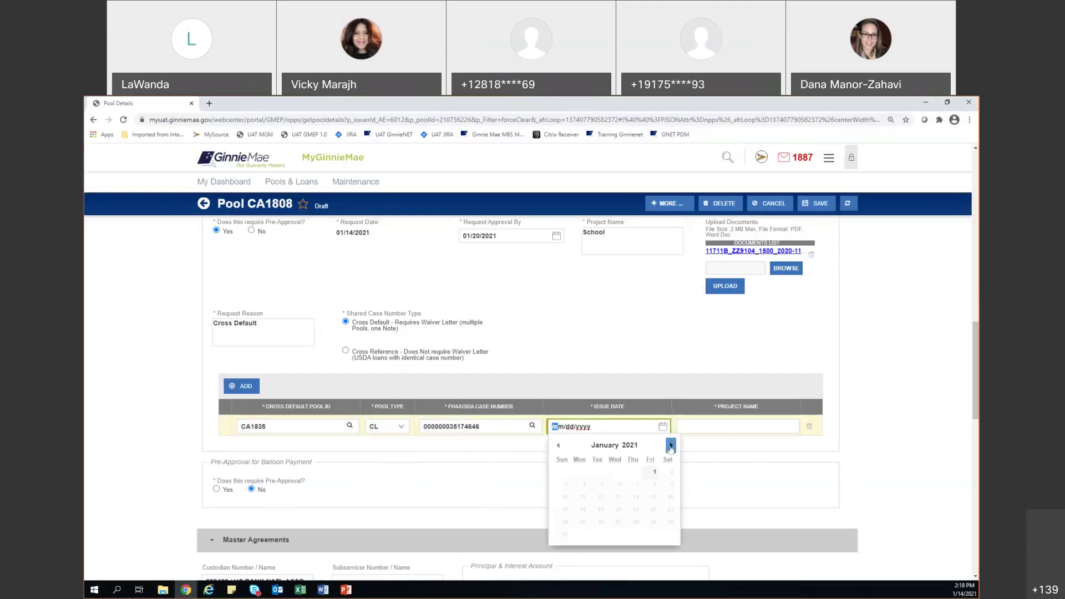
{"action": "left_click", "coordinate": [671, 445]}
{"action": "left_click", "coordinate": [581, 473]}
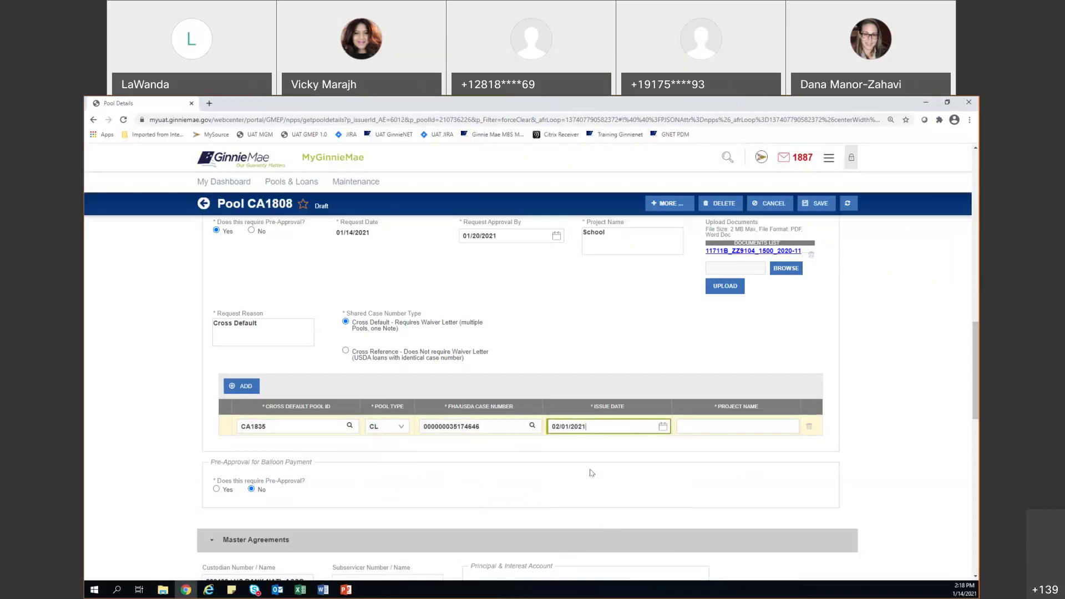
{"action": "left_click", "coordinate": [703, 427]}
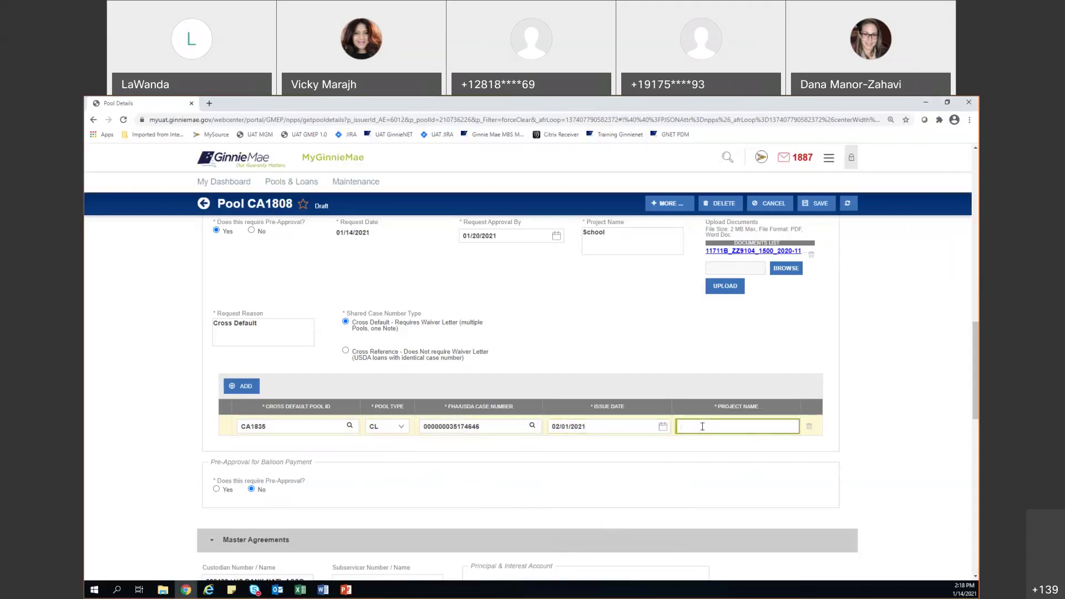
{"action": "type", "text": "FireDepartment"}
{"action": "left_click", "coordinate": [850, 416]}
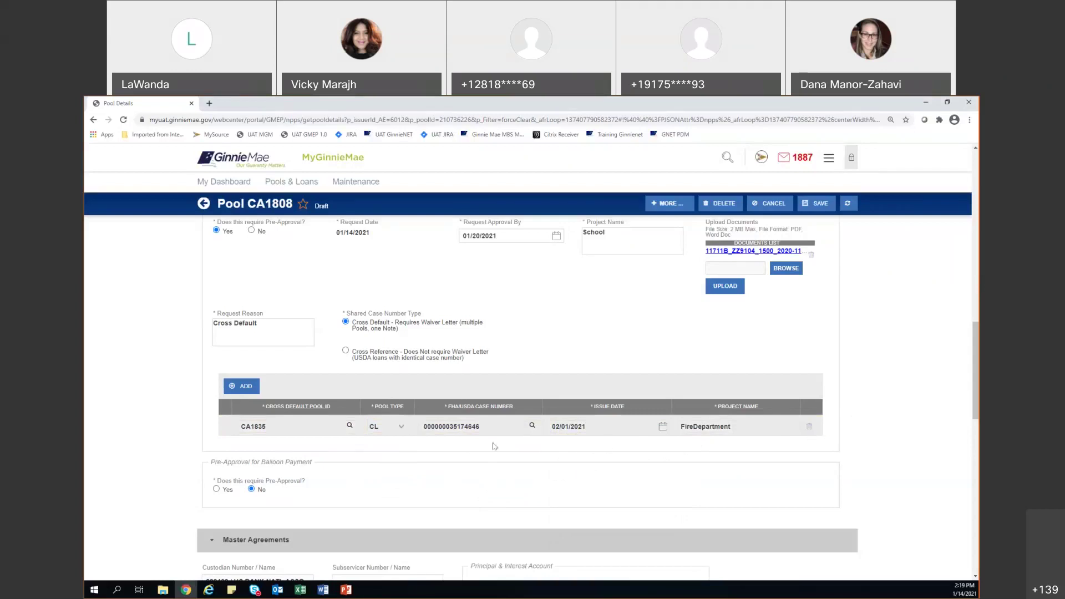
Add another row by pasting the shared FHA/USDA case number and selecting pool BZ4309
{"action": "left_click", "coordinate": [242, 387]}
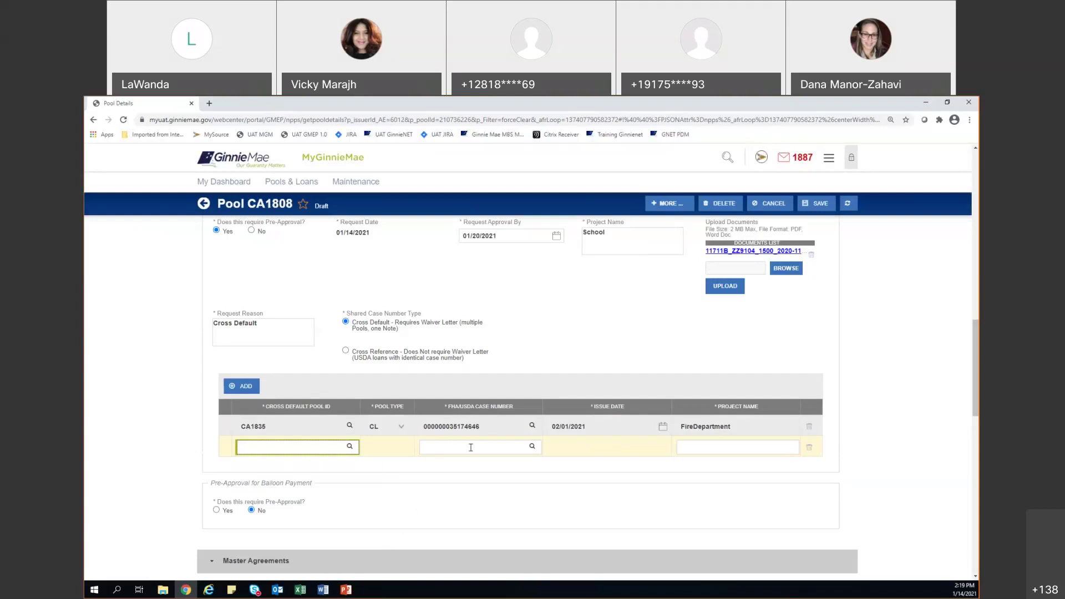
{"action": "right_click", "coordinate": [449, 448]}
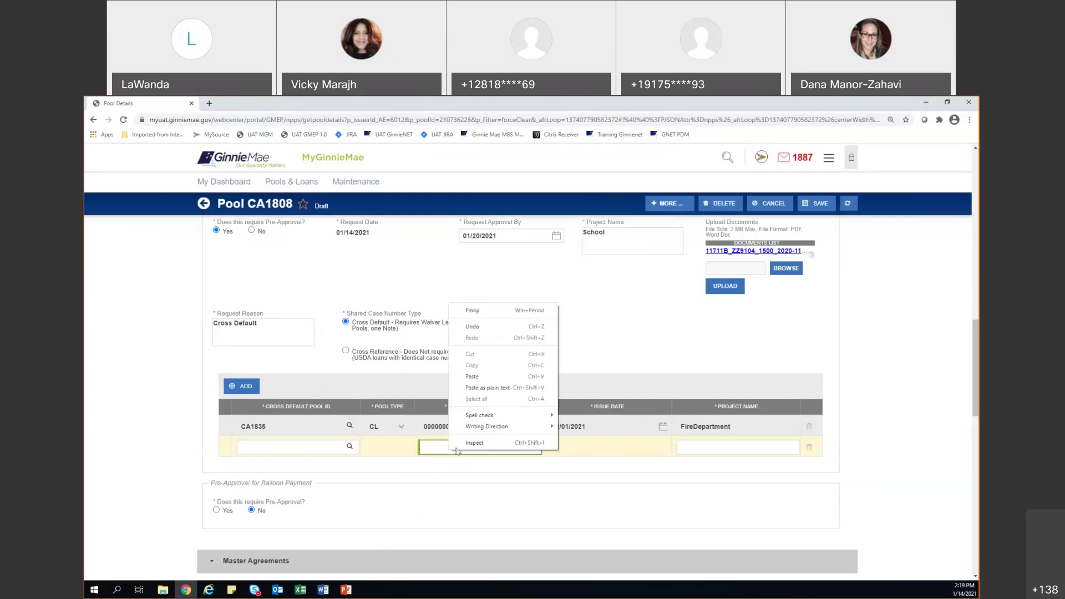
{"action": "left_click", "coordinate": [488, 378]}
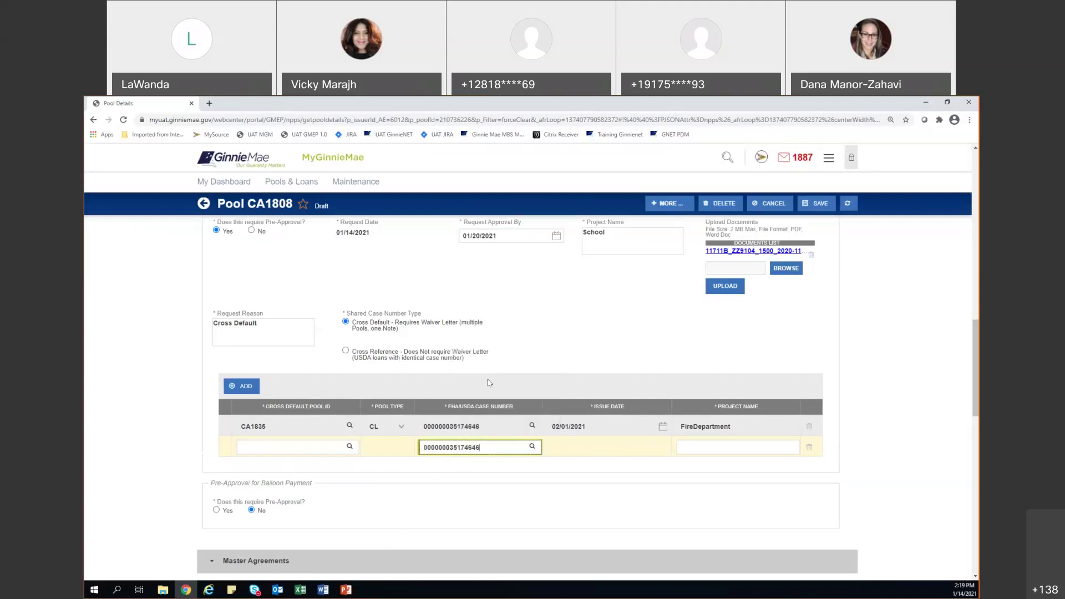
{"action": "left_click", "coordinate": [532, 447]}
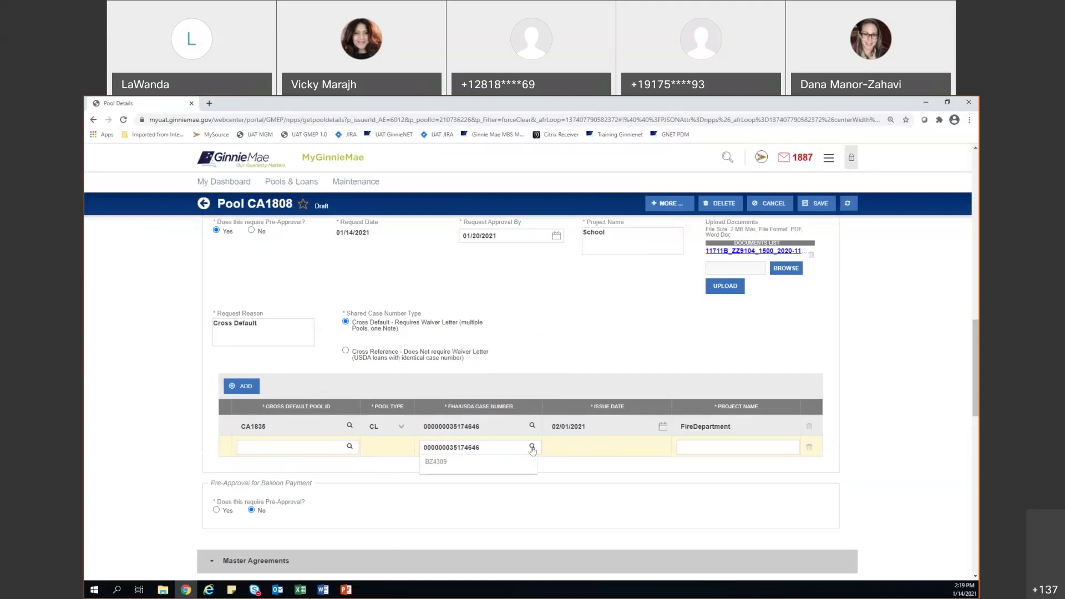
{"action": "left_click", "coordinate": [458, 467]}
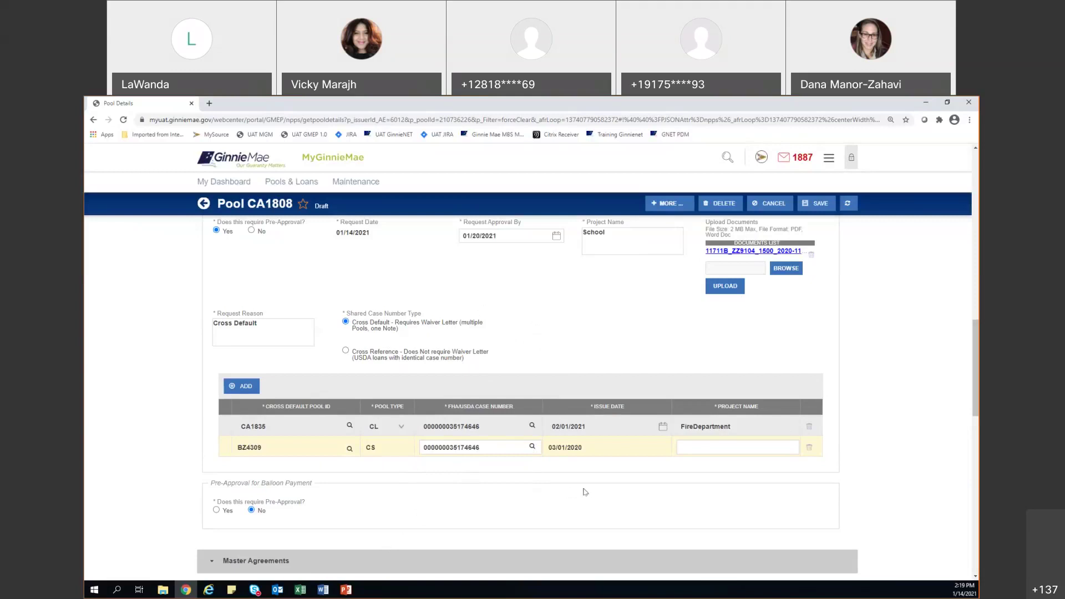
Enter School as the project name for the BZ4309 row
{"action": "left_click", "coordinate": [701, 450]}
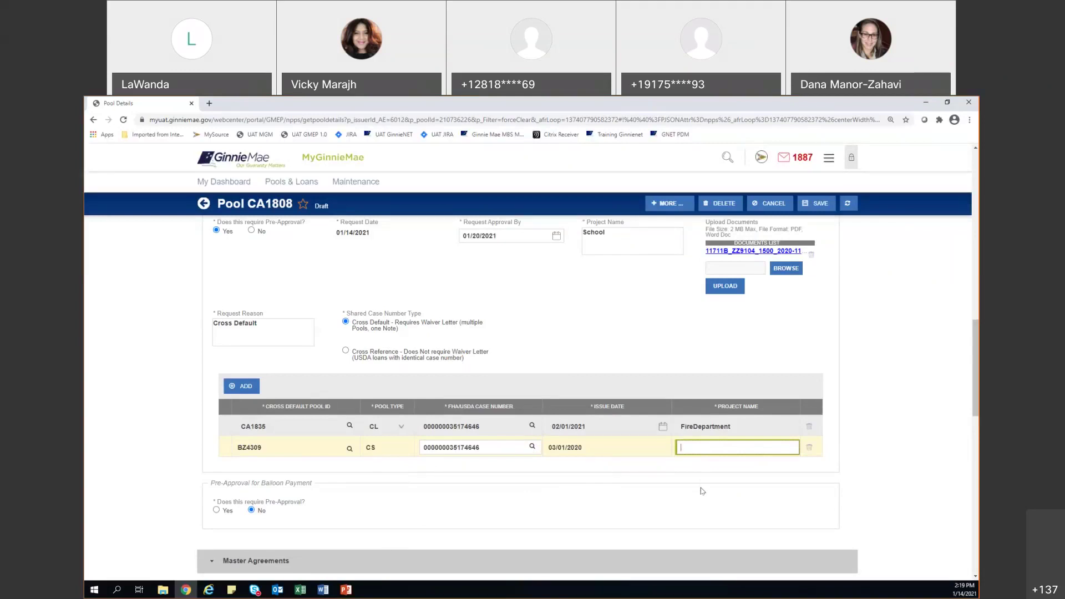
{"action": "type", "text": "School"}
{"action": "key", "text": "Return"}
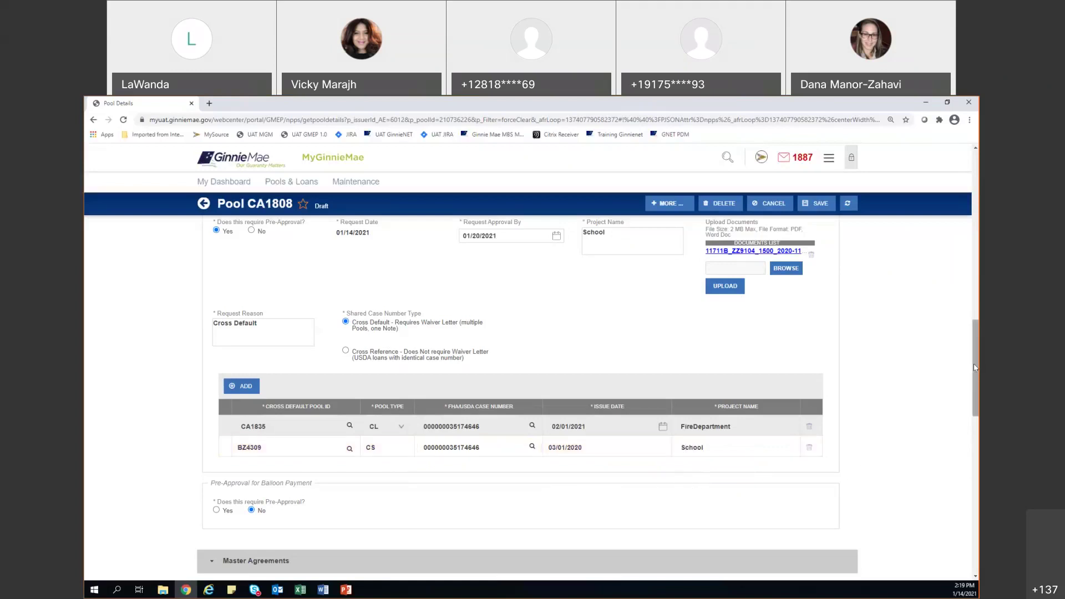
{"action": "left_click_drag", "start_coordinate": [974, 364], "coordinate": [974, 369]}
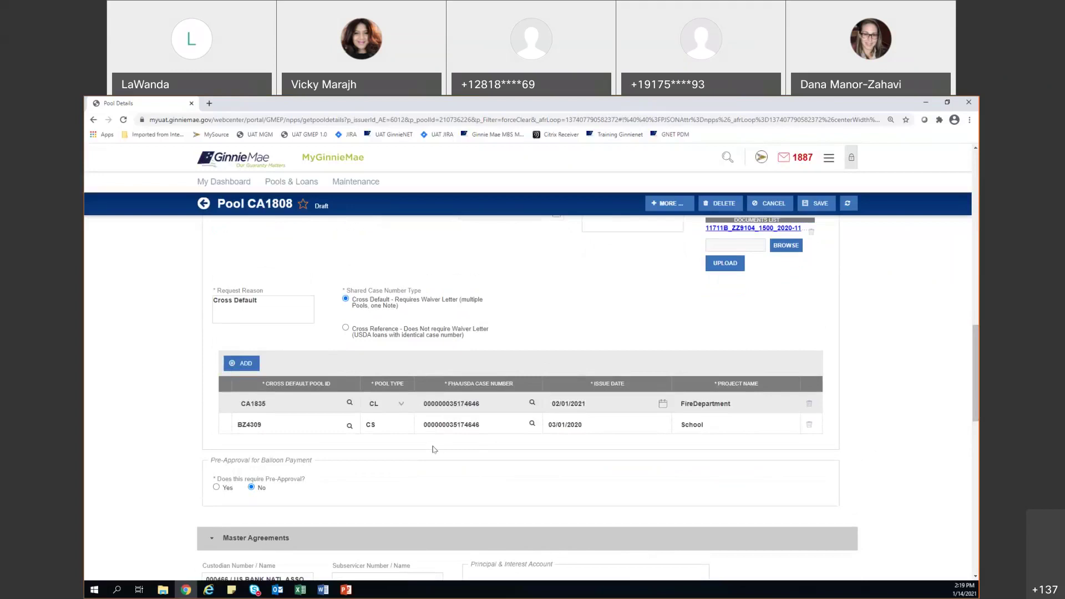
{"action": "left_click_drag", "start_coordinate": [979, 343], "coordinate": [978, 351]}
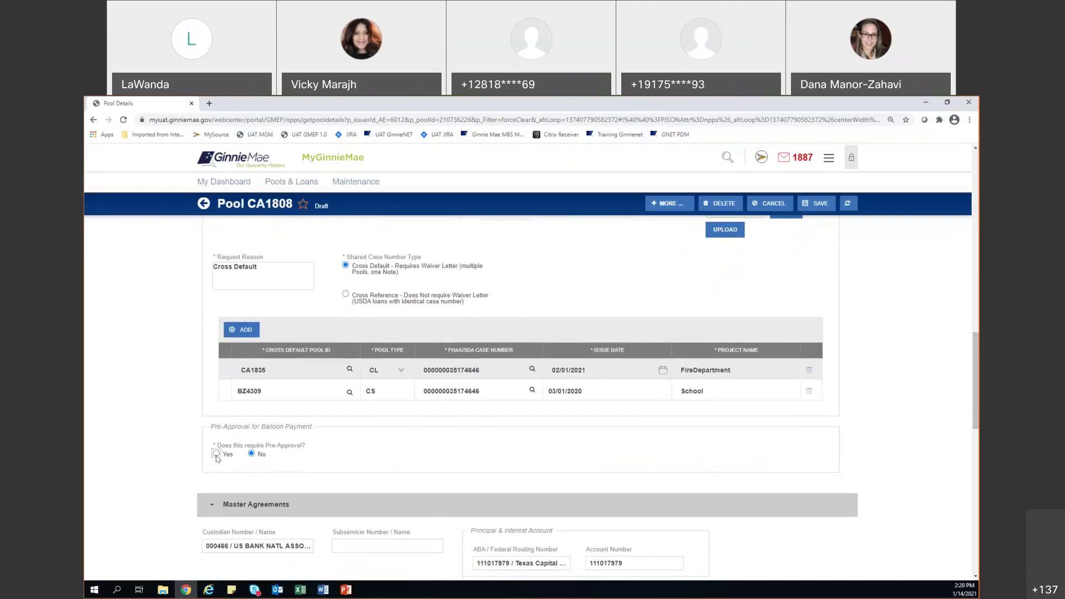
Mark Balloon Payment pre-approval as Yes with a Request Approval By date of 01/20/2021
{"action": "left_click", "coordinate": [216, 454]}
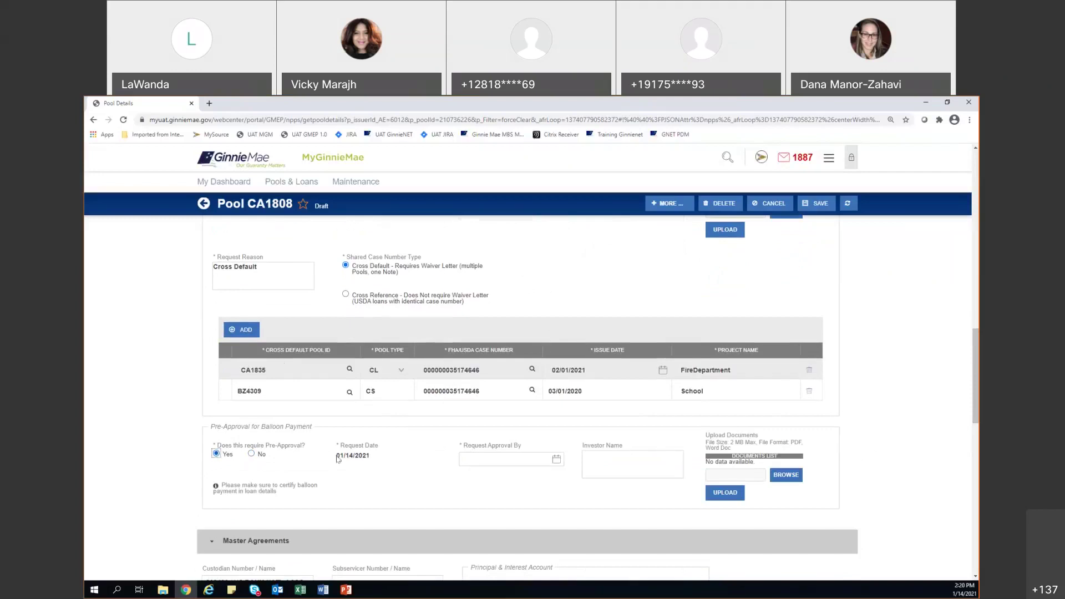
{"action": "left_click", "coordinate": [488, 458]}
{"action": "left_click", "coordinate": [520, 459]}
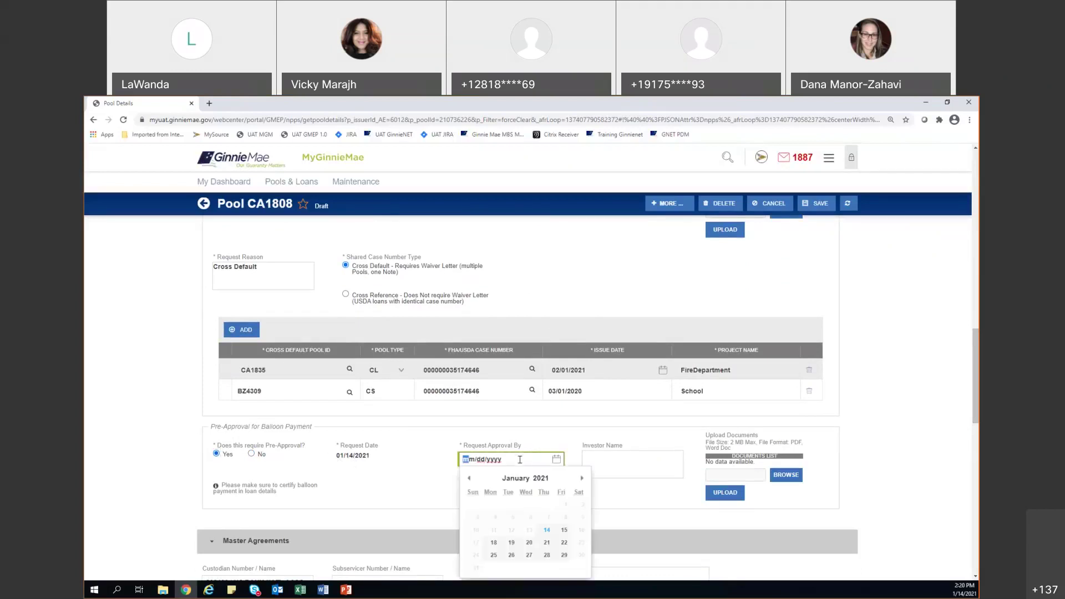
{"action": "left_click", "coordinate": [529, 544]}
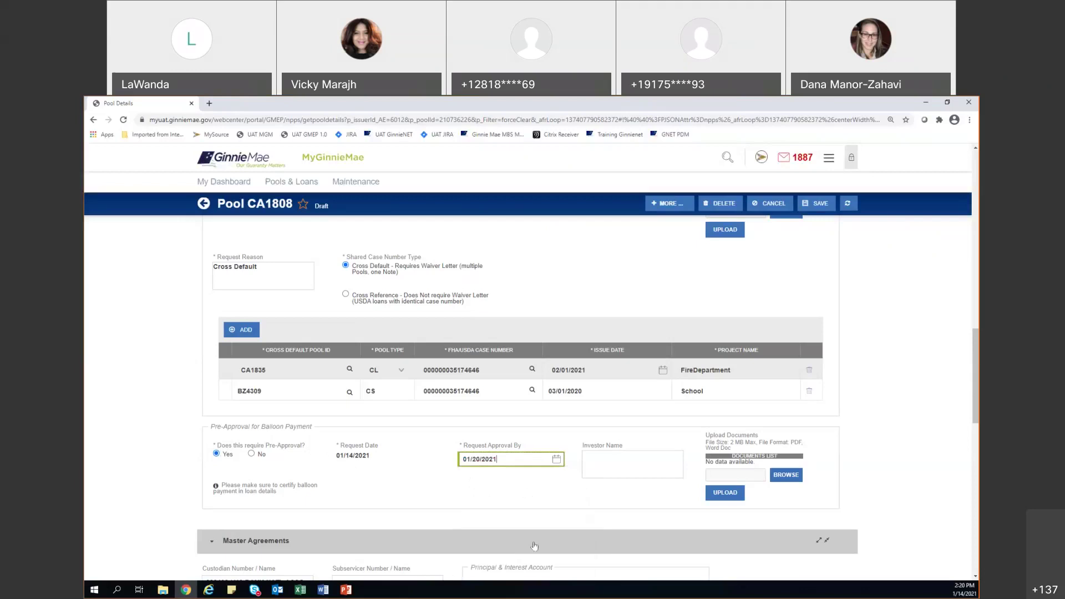
{"action": "left_click", "coordinate": [596, 501]}
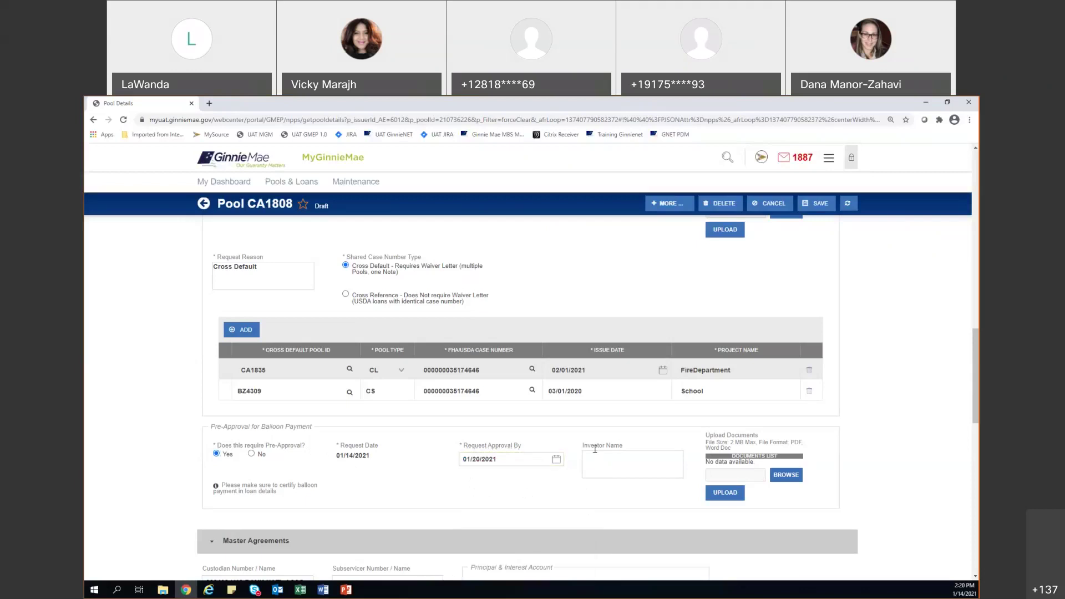
{"action": "left_click", "coordinate": [600, 464]}
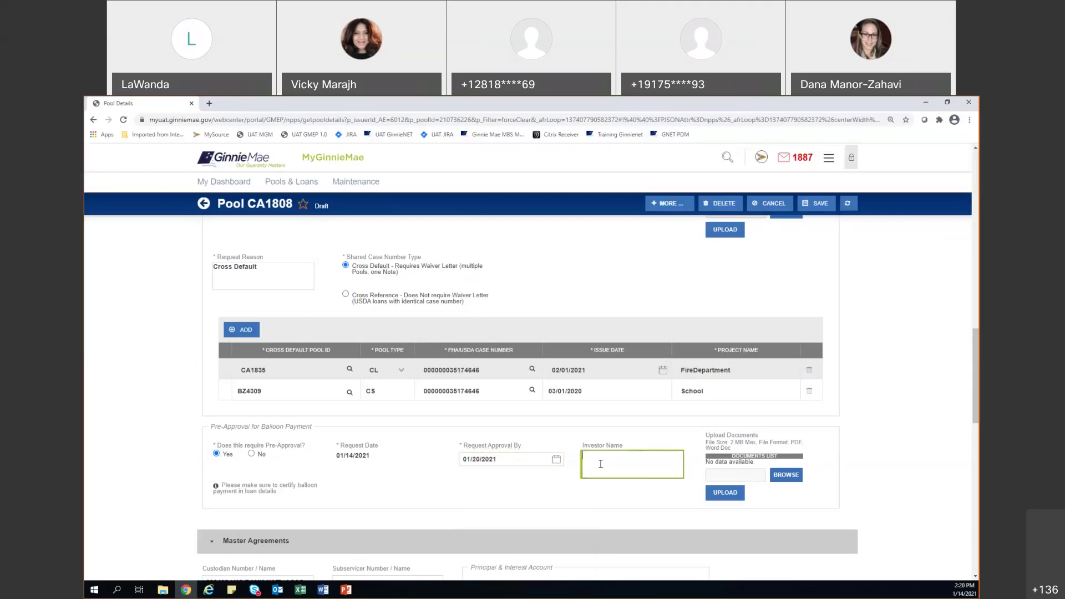
{"action": "left_click", "coordinate": [635, 499]}
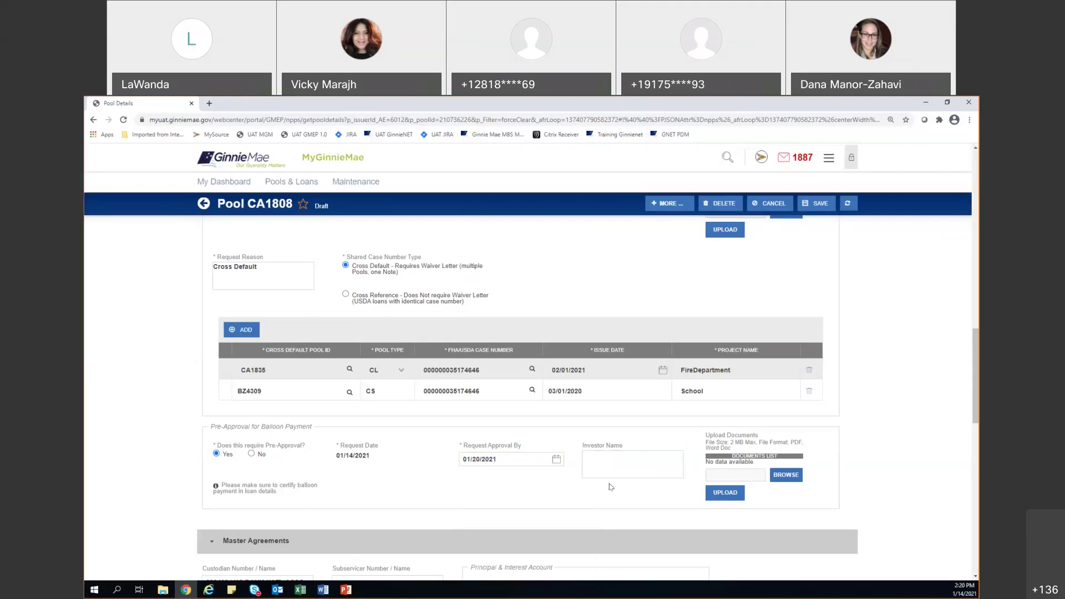
{"action": "scroll", "coordinate": [976, 366], "scroll_direction": "down", "scroll_amount": 1}
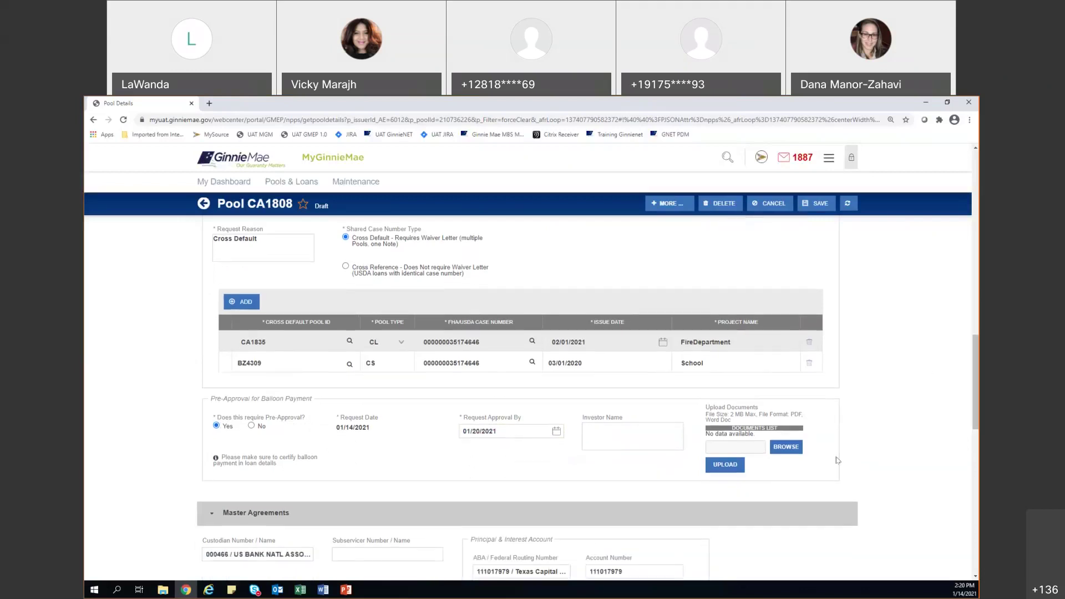
Attach the supporting PDF from the Downloads folder and upload it to the balloon request
{"action": "left_click", "coordinate": [785, 447]}
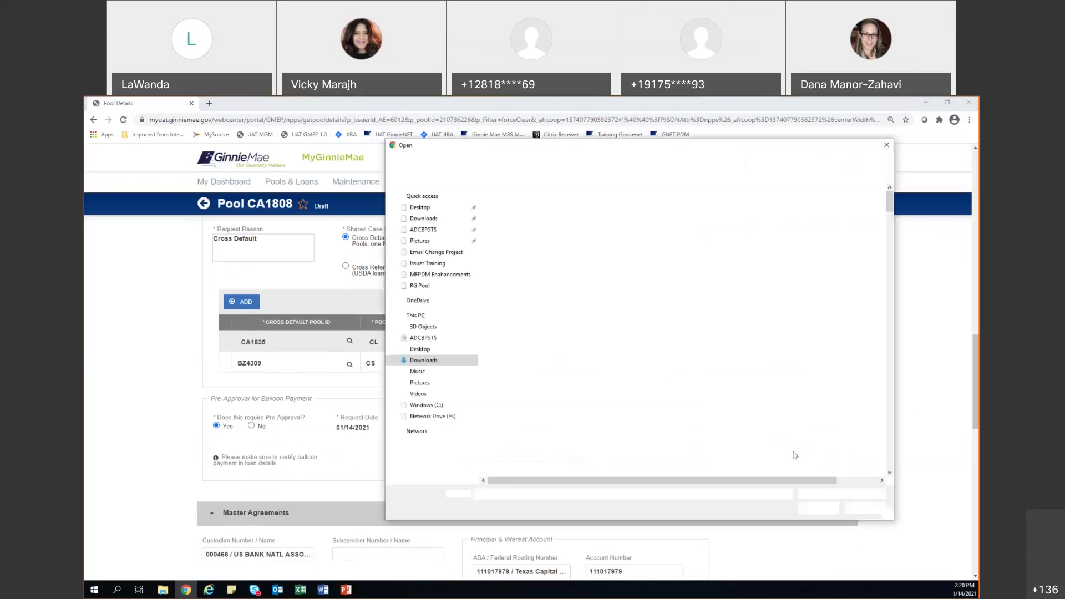
{"action": "left_click", "coordinate": [512, 389]}
{"action": "double_click", "coordinate": [512, 390]}
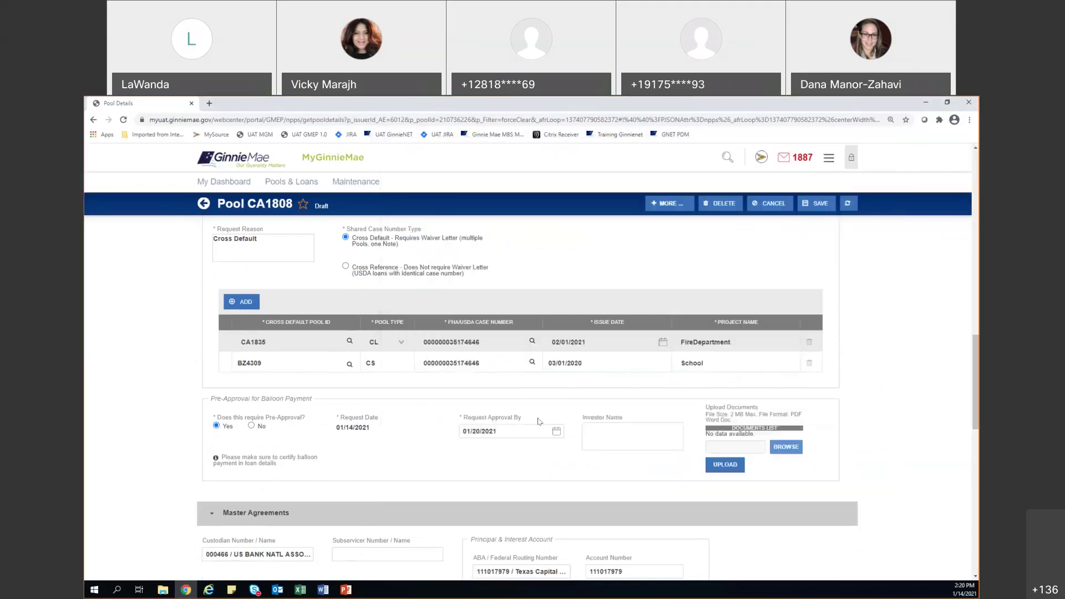
{"action": "left_click", "coordinate": [725, 465]}
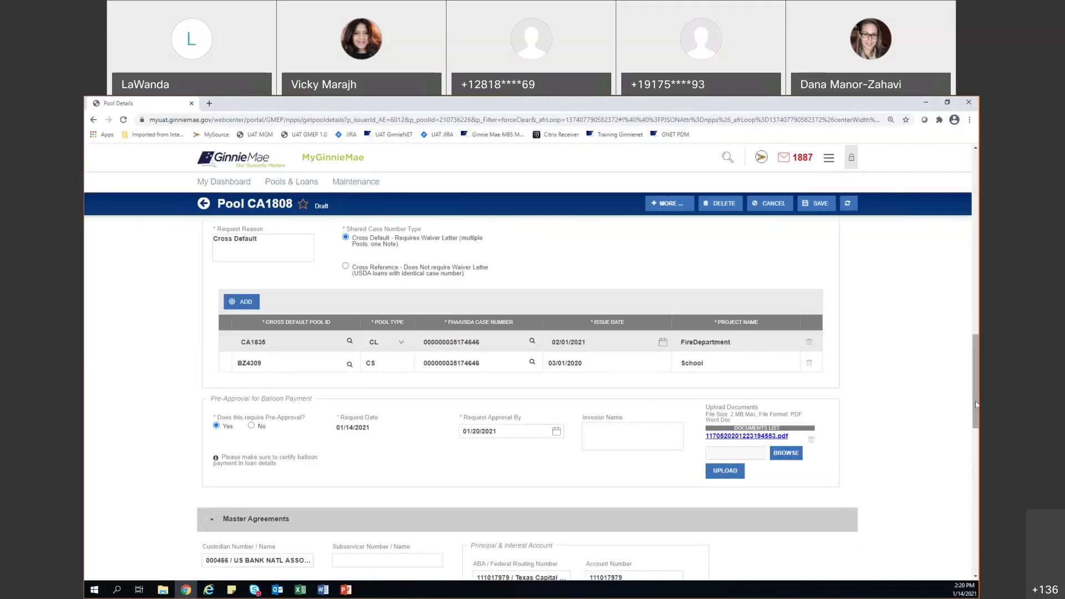
{"action": "left_click_drag", "start_coordinate": [978, 402], "coordinate": [978, 210]}
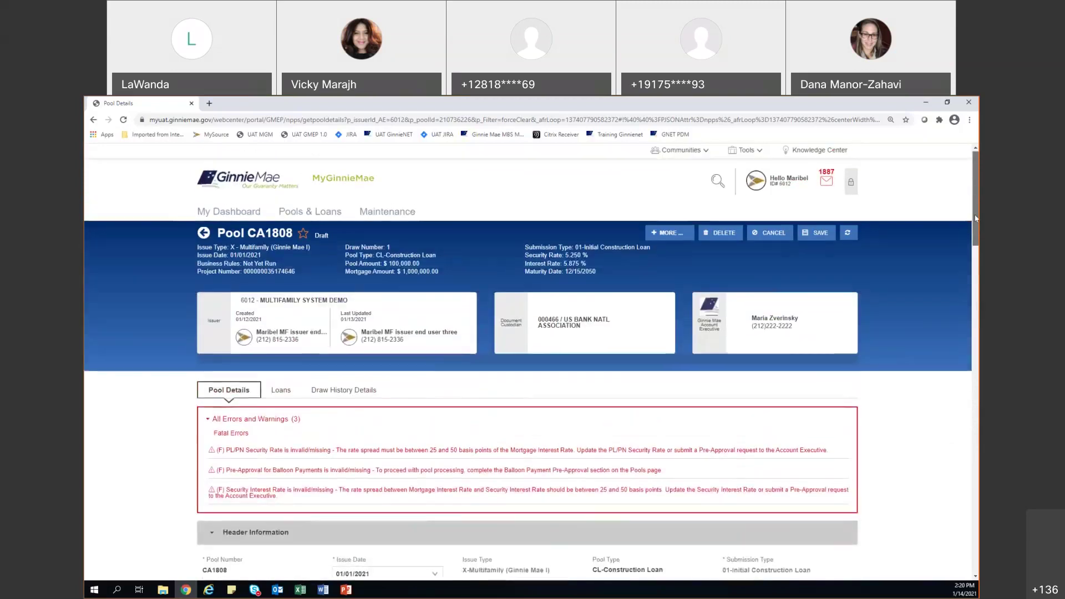
Save pool CA1808's changes, glance at the Word document, then return to the pool page
{"action": "left_click", "coordinate": [813, 238]}
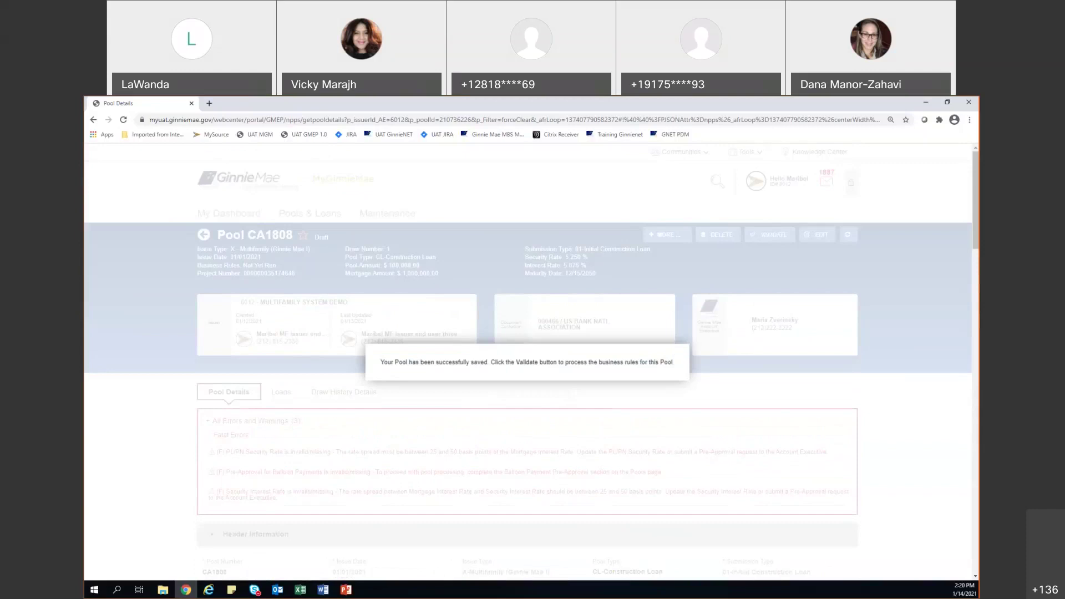
{"action": "key", "text": "alt+Tab"}
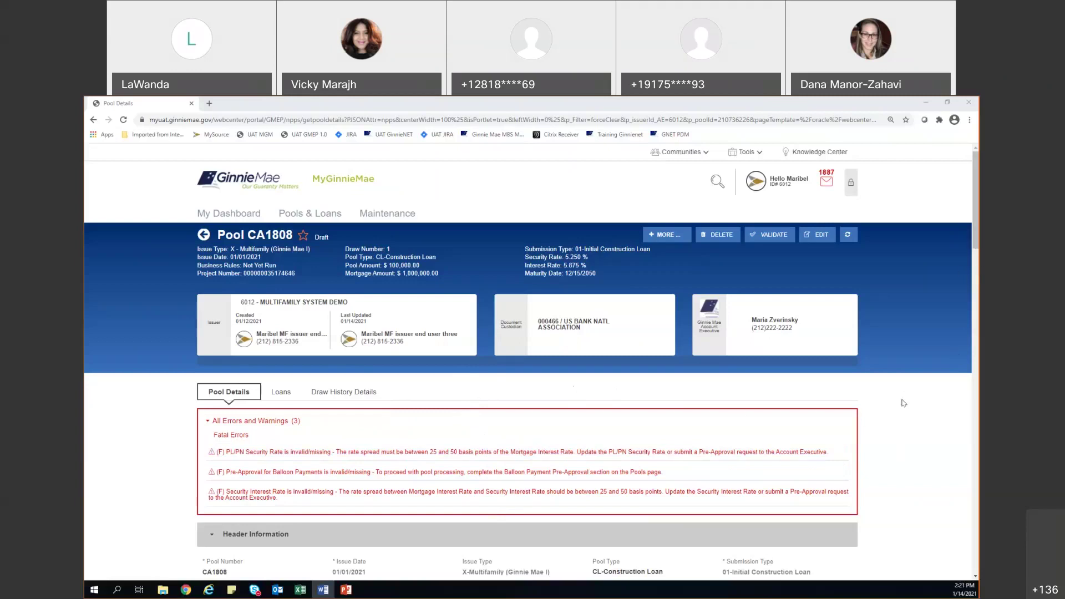
{"action": "left_click", "coordinate": [885, 407]}
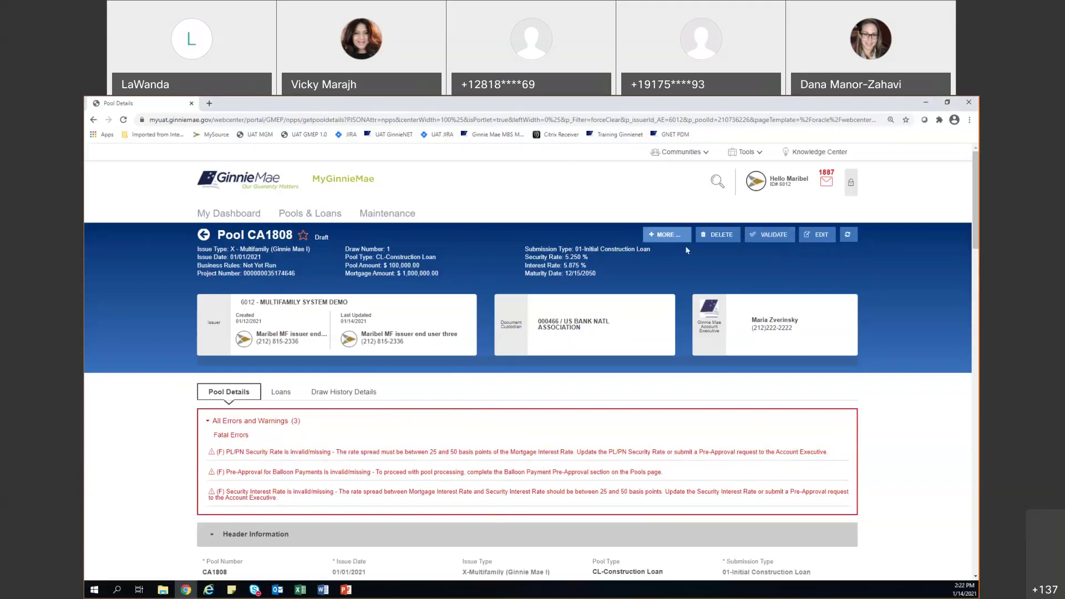
Run validation on CA1808, then send its Basis Points Spread pre-approval request to the Account Executive
{"action": "left_click", "coordinate": [768, 244]}
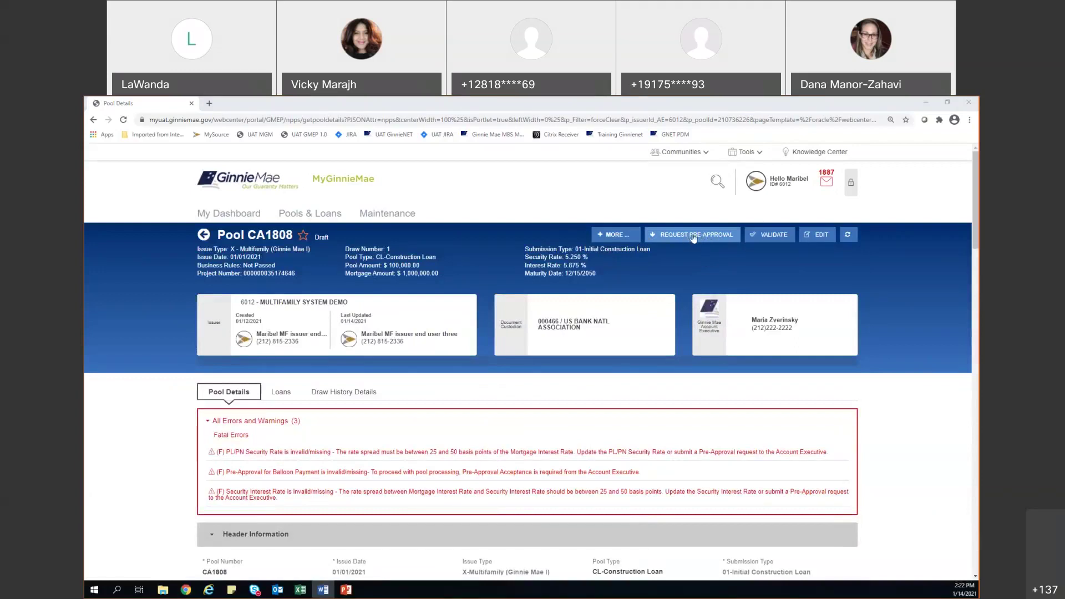
{"action": "left_click", "coordinate": [691, 238]}
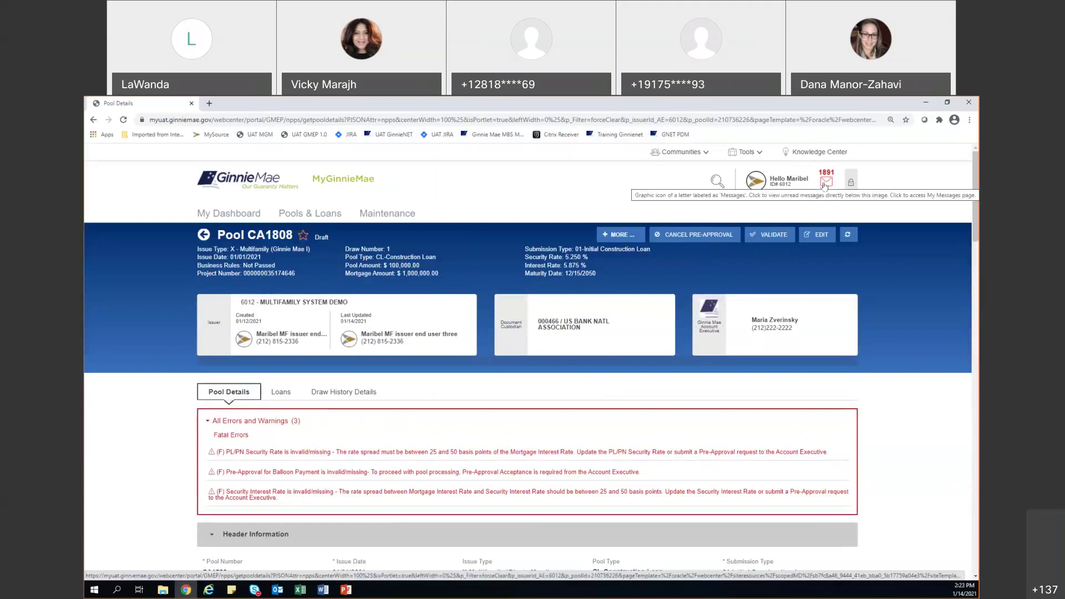
Read the Cross Default/Cross Reference submission notice in messages, then go back to Pools & Loans
{"action": "left_click", "coordinate": [828, 183]}
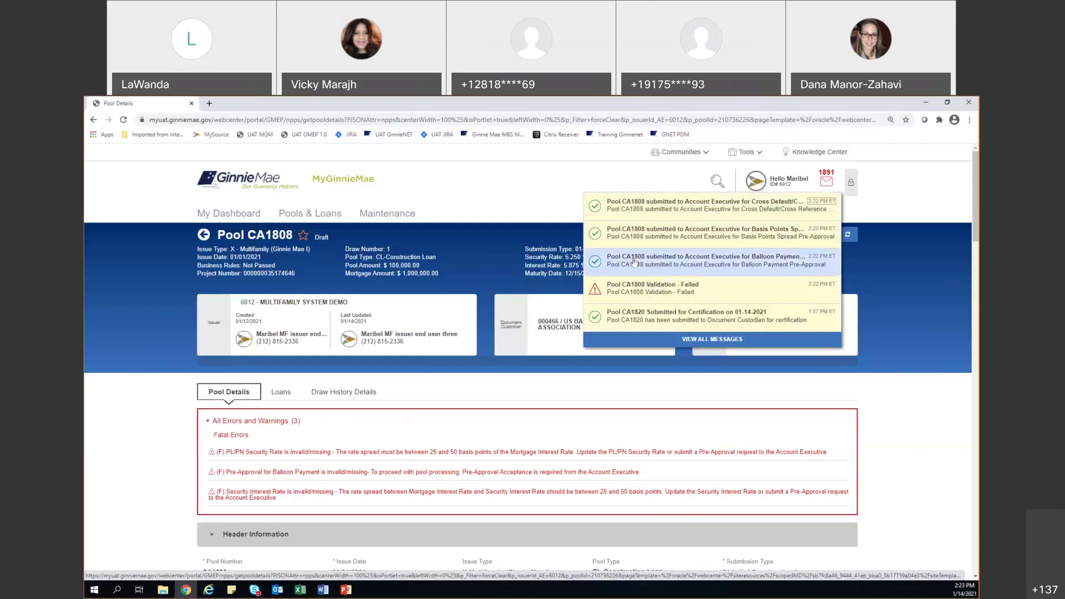
{"action": "left_click", "coordinate": [676, 212]}
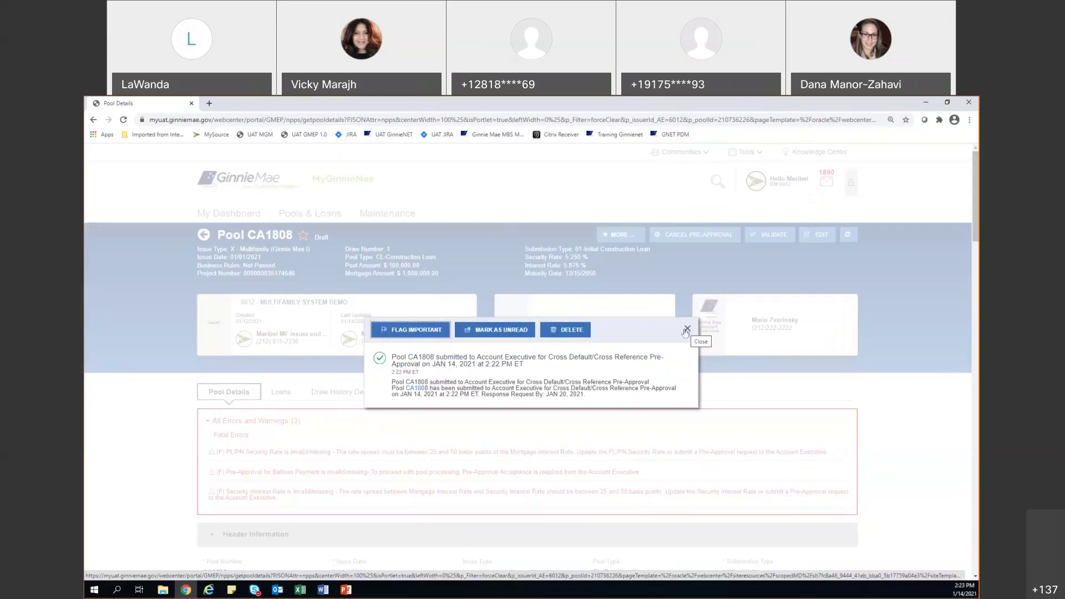
{"action": "left_click", "coordinate": [686, 331]}
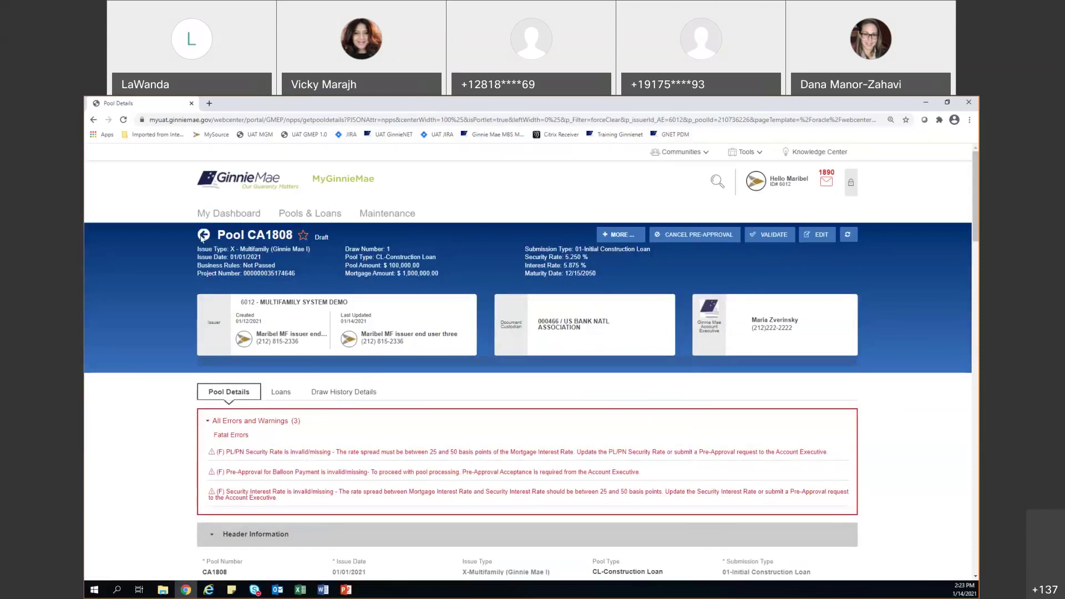
{"action": "left_click", "coordinate": [202, 239]}
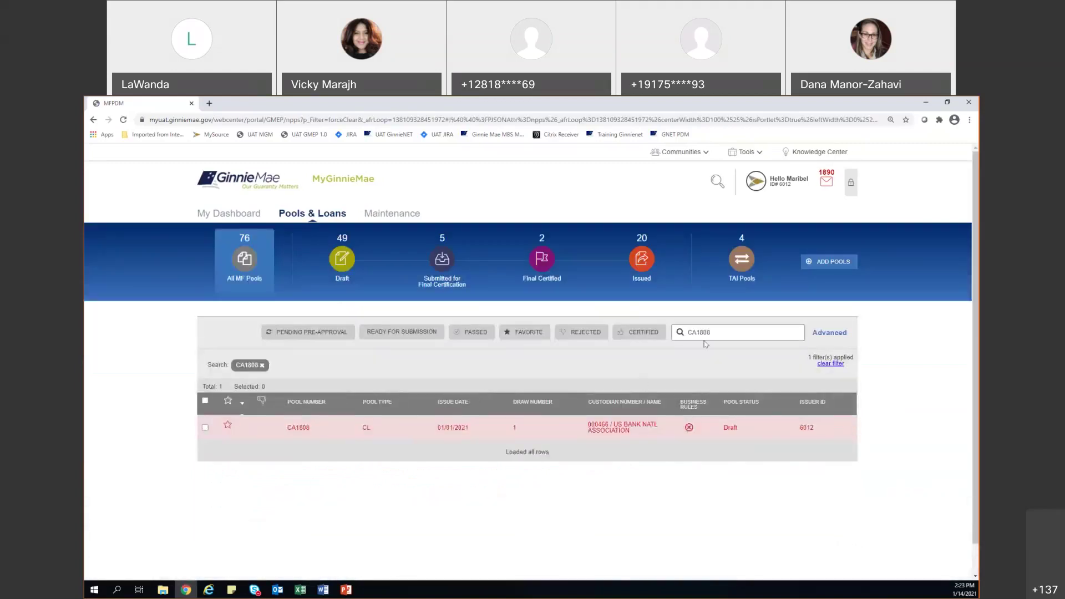
Search the pool list for CA1800 and open its Pool Details page
{"action": "left_click", "coordinate": [712, 331]}
{"action": "left_click", "coordinate": [380, 361]}
{"action": "left_click", "coordinate": [302, 434]}
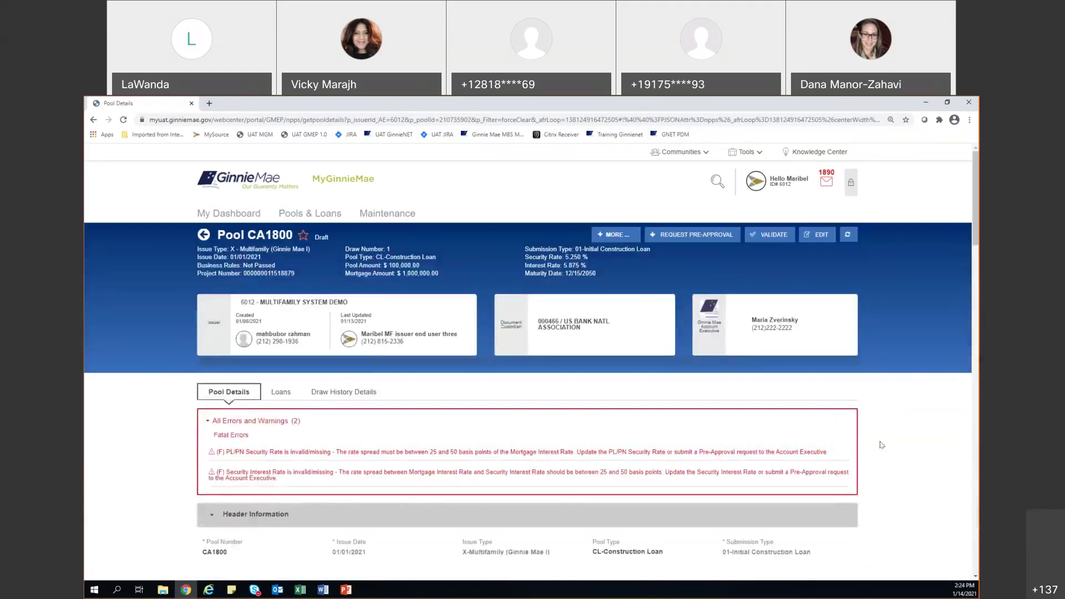
{"action": "scroll", "coordinate": [974, 242], "scroll_direction": "down", "scroll_amount": 3}
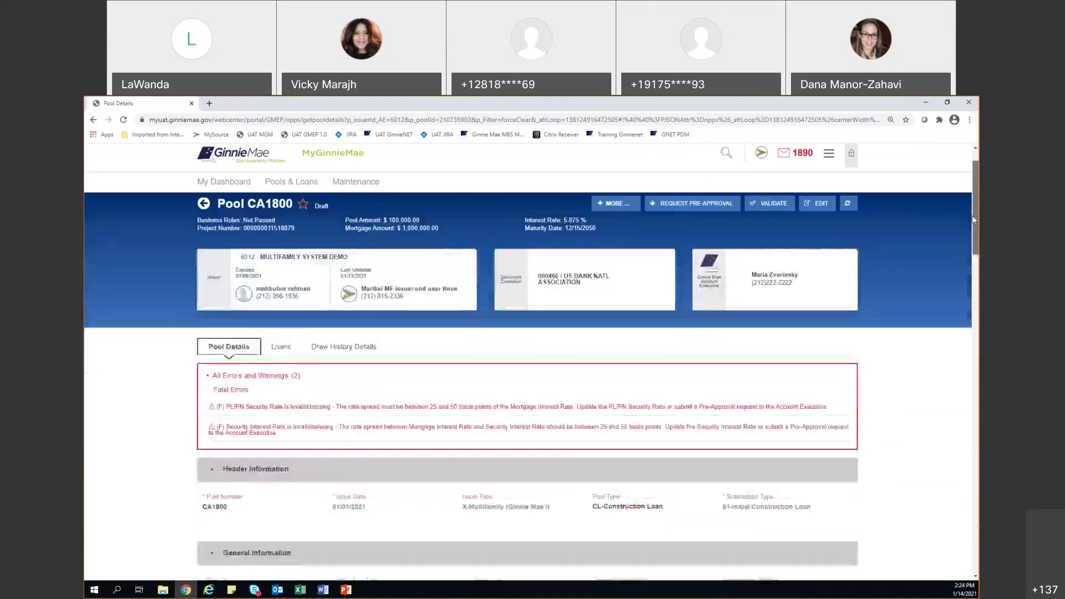
{"action": "left_click_drag", "start_coordinate": [974, 242], "coordinate": [968, 321]}
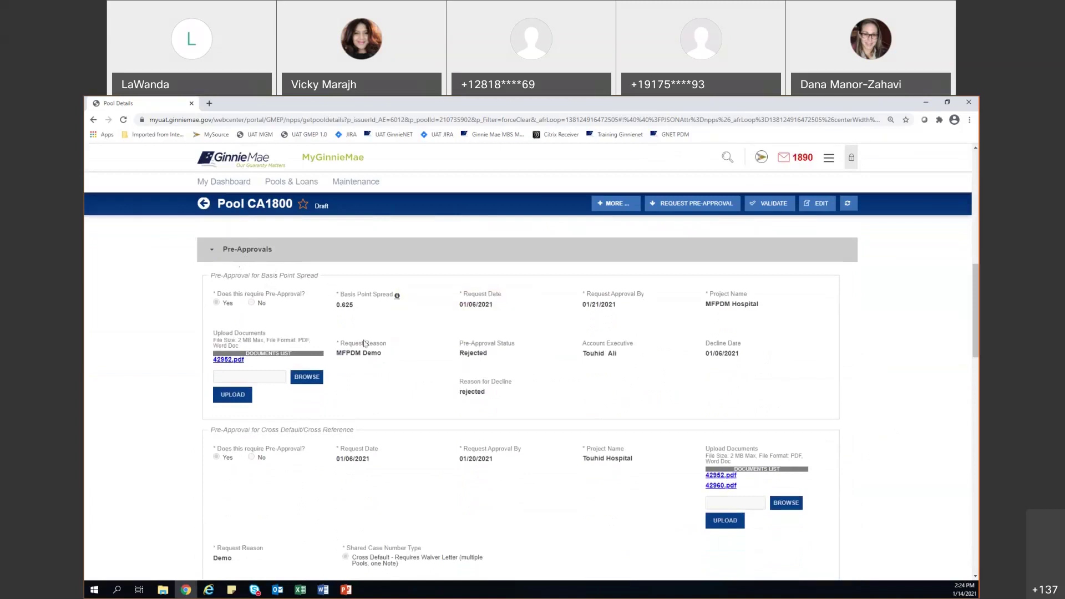
{"action": "scroll", "coordinate": [340, 406], "scroll_direction": "down", "scroll_amount": 1}
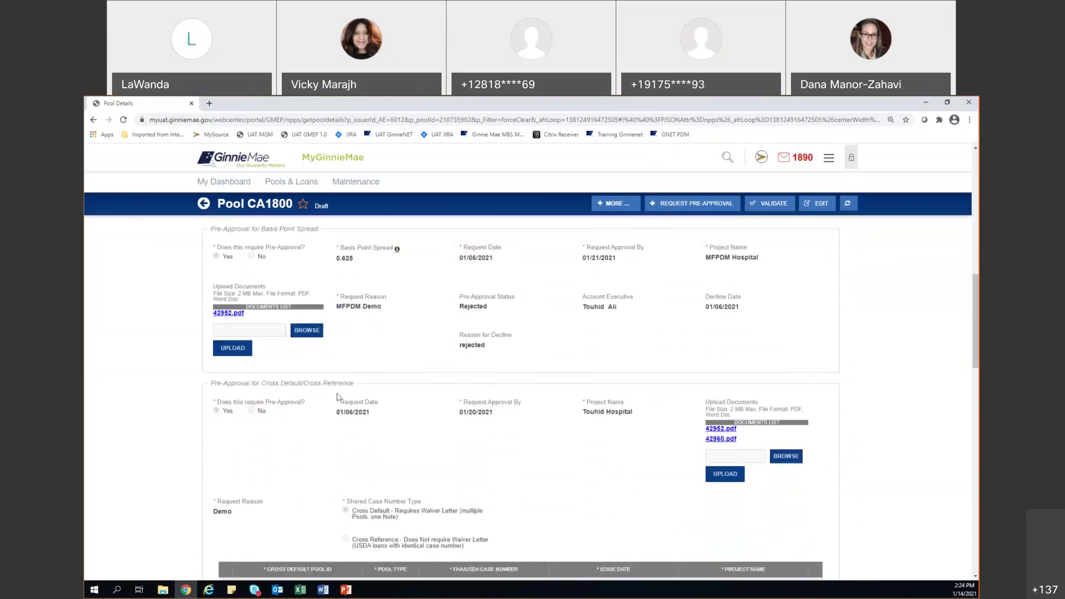
{"action": "left_click_drag", "start_coordinate": [975, 343], "coordinate": [974, 371]}
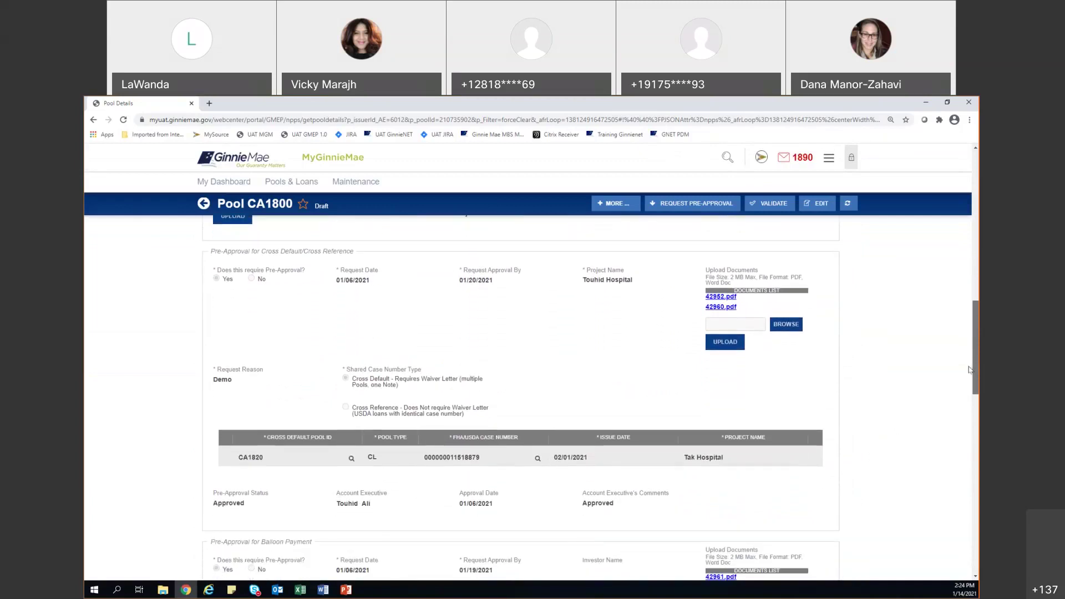
{"action": "left_click_drag", "start_coordinate": [247, 505], "coordinate": [213, 506]}
{"action": "scroll", "coordinate": [958, 388], "scroll_direction": "down", "scroll_amount": 3}
{"action": "left_click_drag", "start_coordinate": [246, 474], "coordinate": [217, 474]}
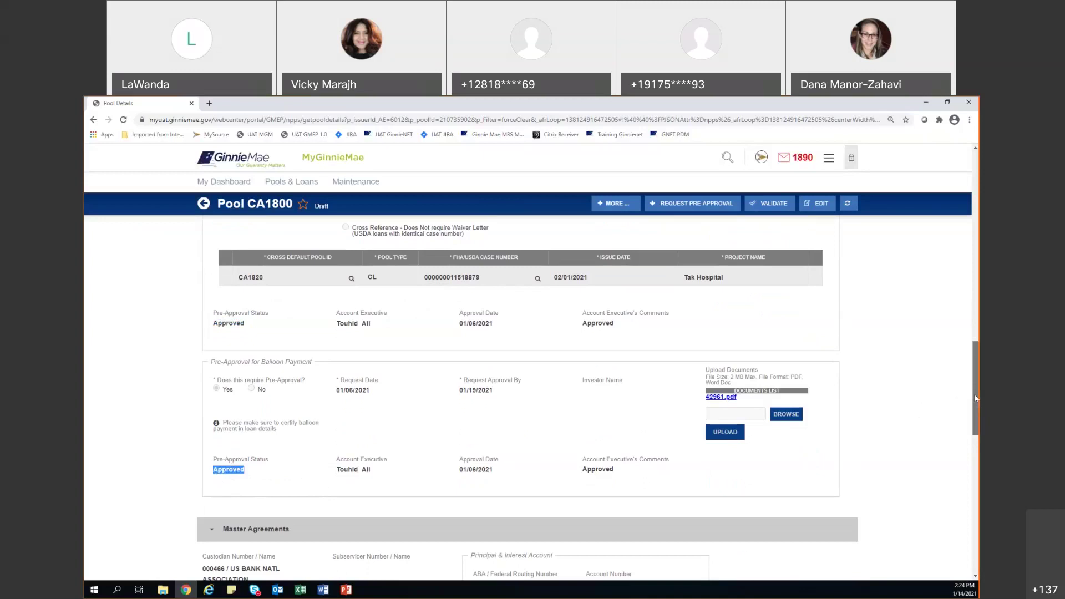
{"action": "left_click_drag", "start_coordinate": [976, 399], "coordinate": [976, 388]}
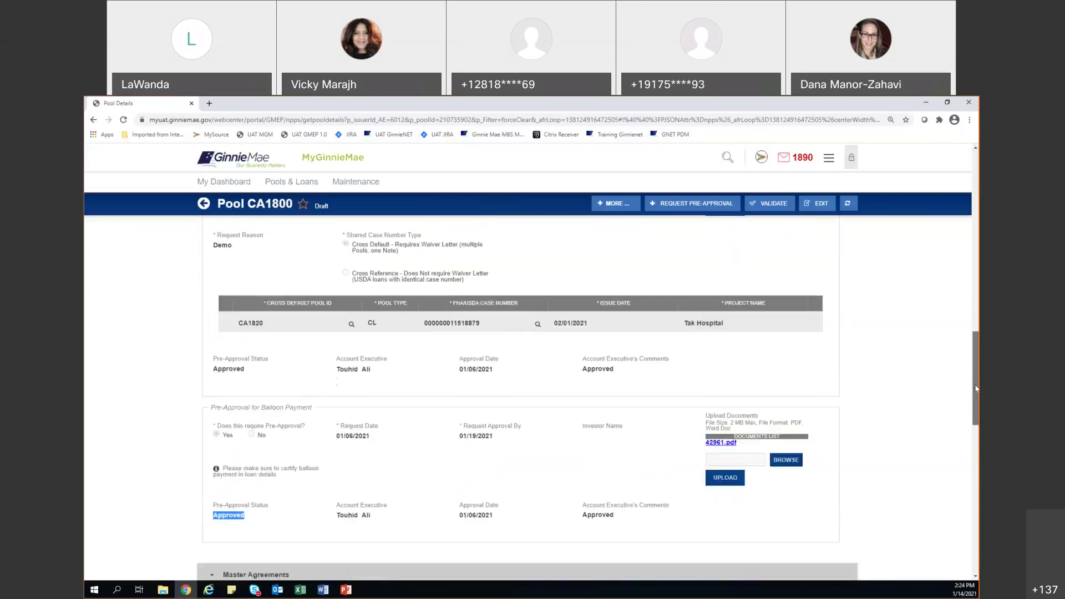
{"action": "left_click_drag", "start_coordinate": [976, 386], "coordinate": [976, 368]}
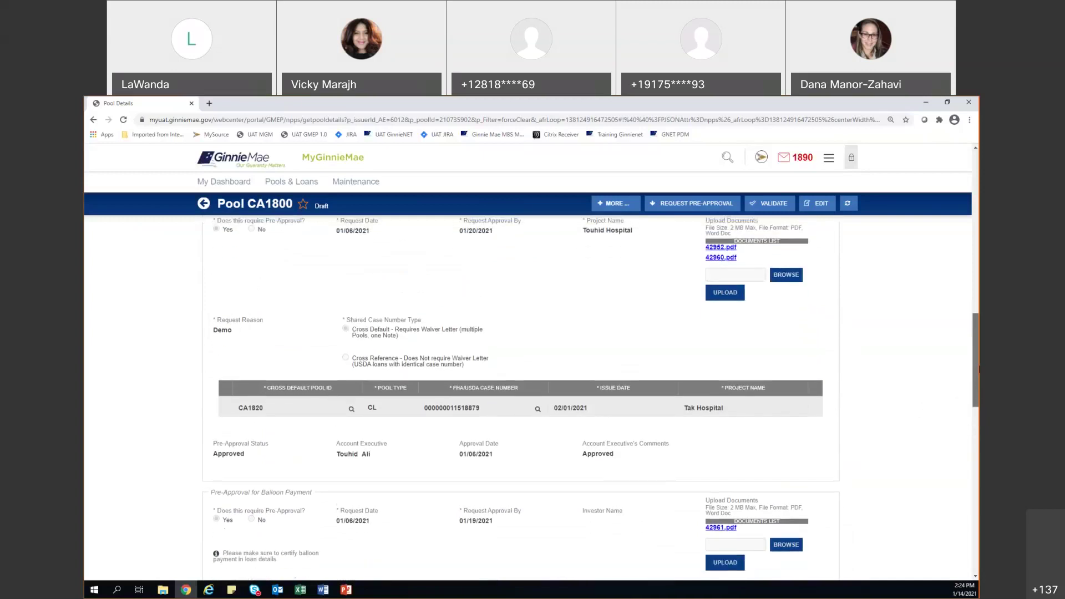
{"action": "scroll", "coordinate": [817, 384], "scroll_direction": "up", "scroll_amount": 13}
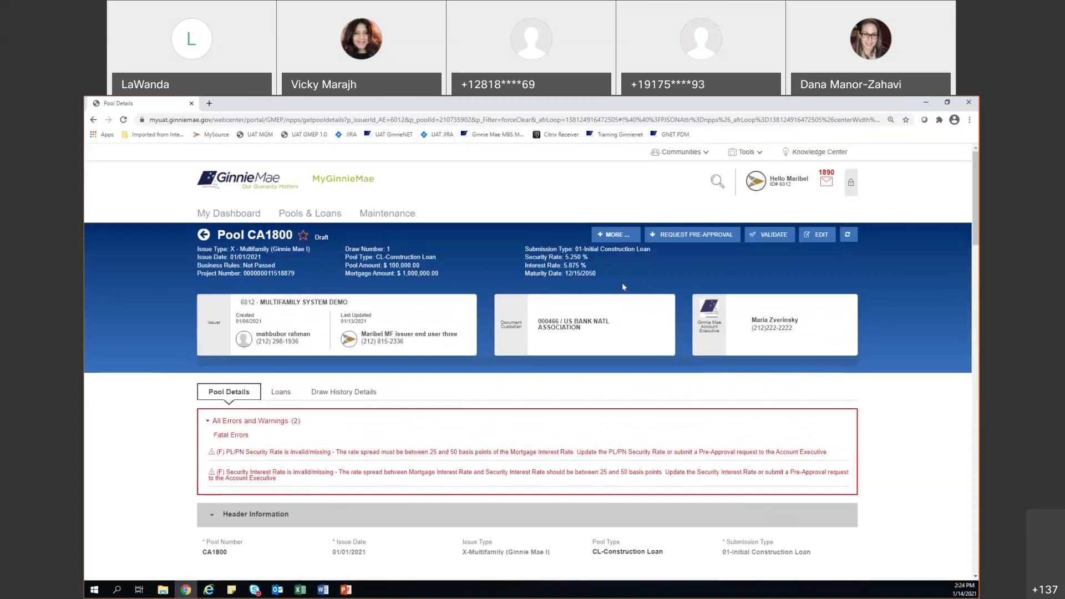
Download CA1800's Balloon Payment Waiver Letter from the MORE > DOCS menu
{"action": "left_click", "coordinate": [618, 237]}
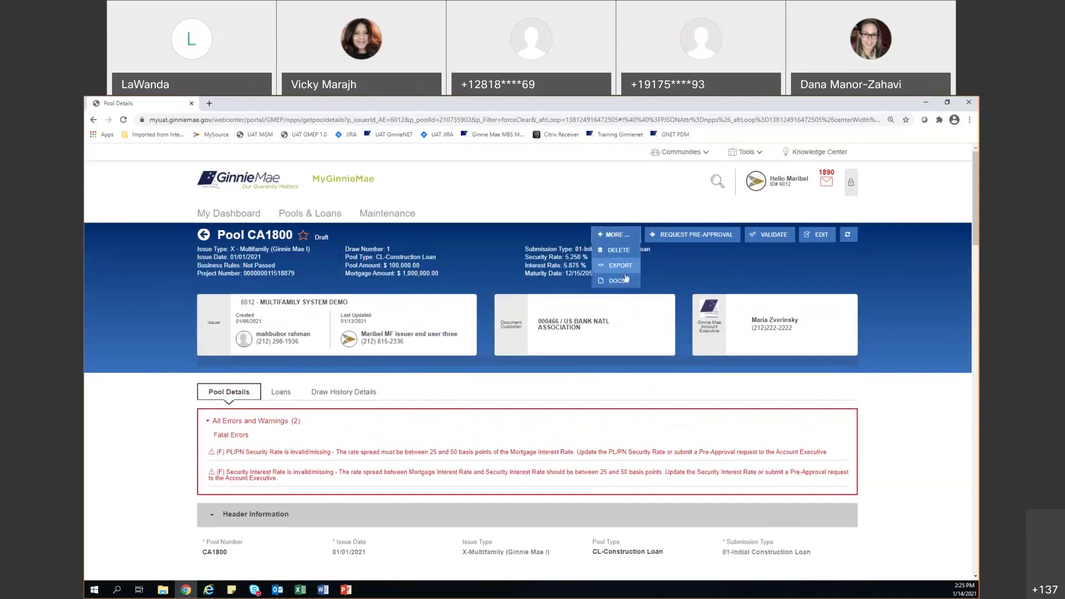
{"action": "left_click", "coordinate": [609, 282]}
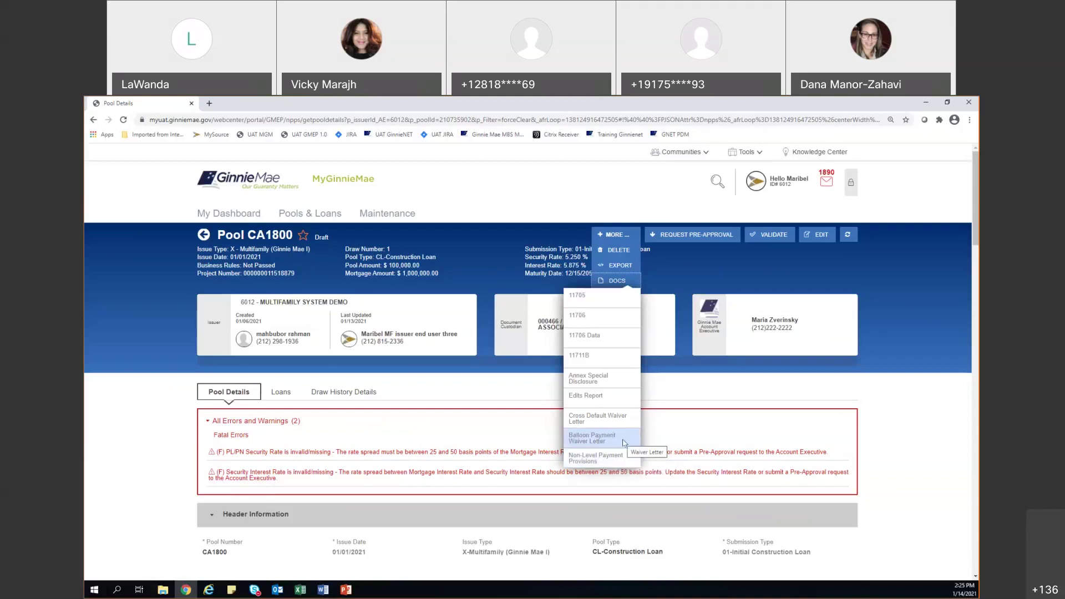
{"action": "left_click", "coordinate": [624, 442]}
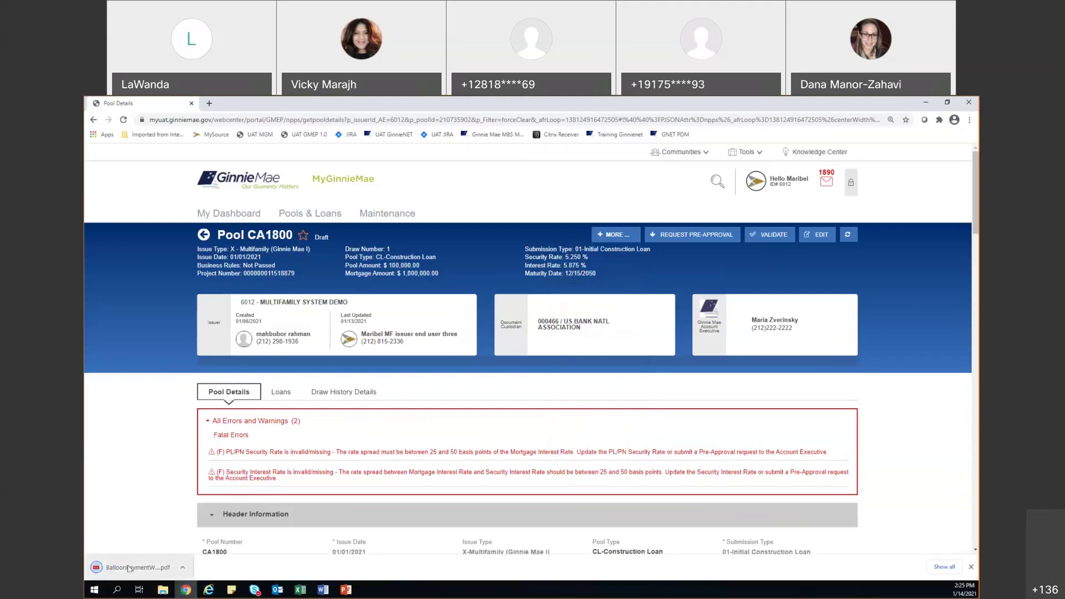
Open the downloaded waiver letter PDF, read through it, and close its tab
{"action": "left_click", "coordinate": [147, 571]}
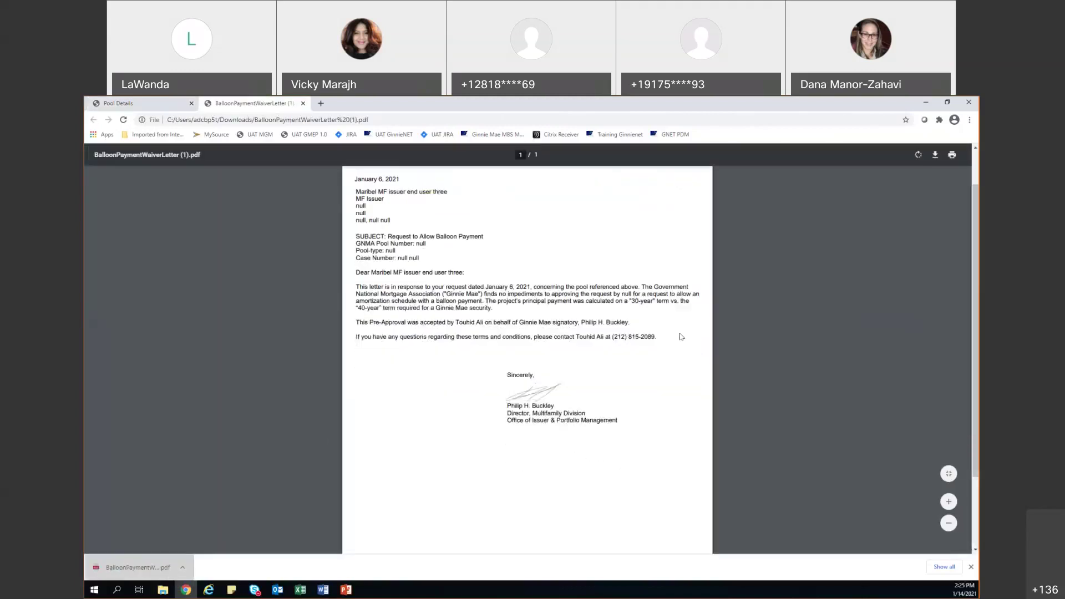
{"action": "scroll", "coordinate": [682, 337], "scroll_direction": "down", "scroll_amount": 2}
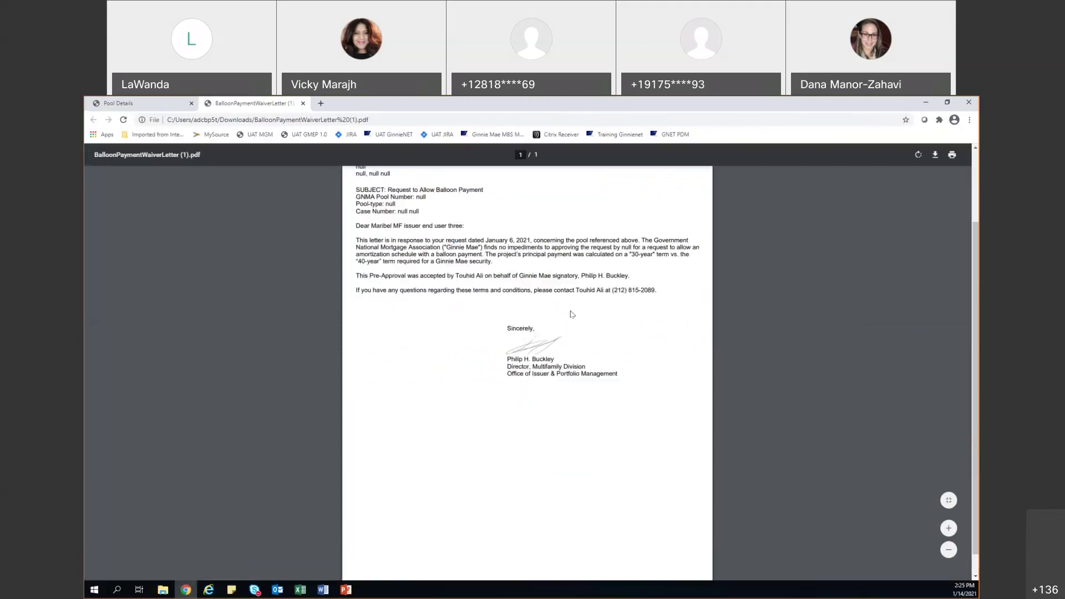
{"action": "scroll", "coordinate": [572, 314], "scroll_direction": "up", "scroll_amount": 1}
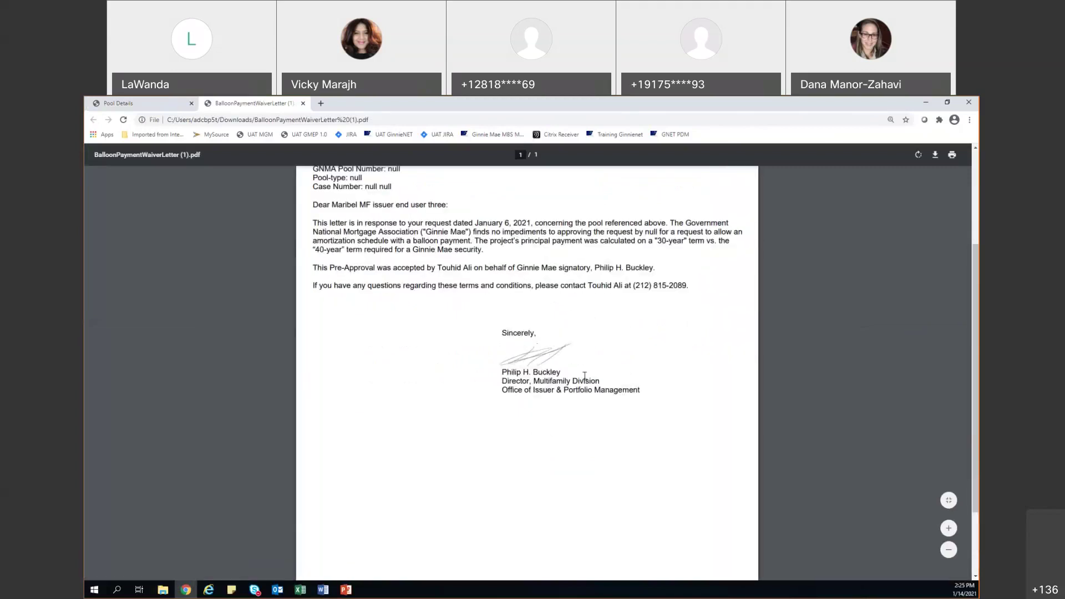
{"action": "left_click", "coordinate": [303, 104]}
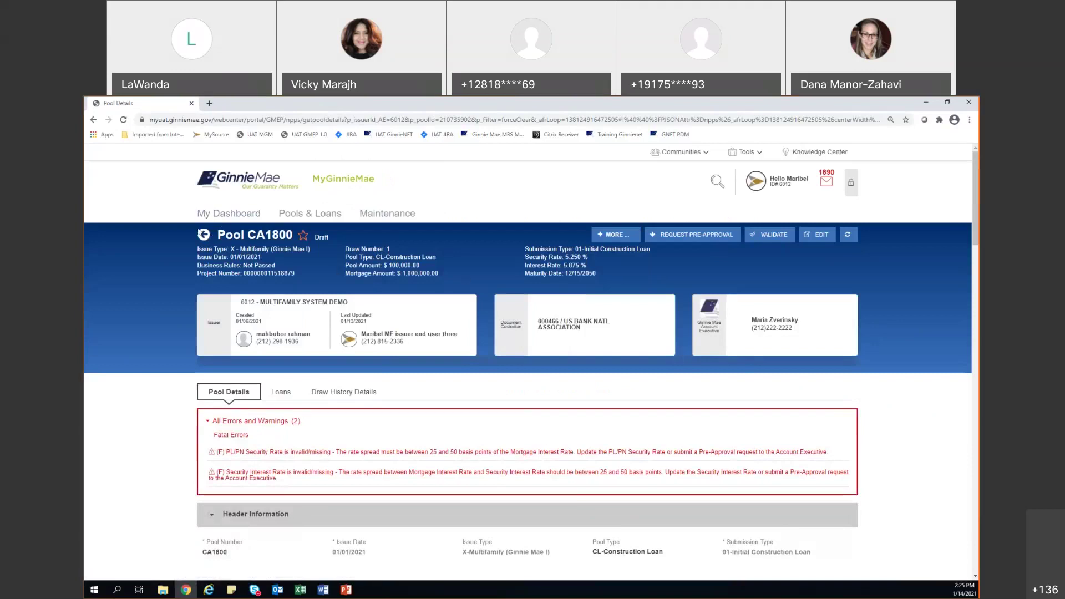
Return to the pool list and view the CA1800 row's available documents
{"action": "left_click", "coordinate": [203, 235]}
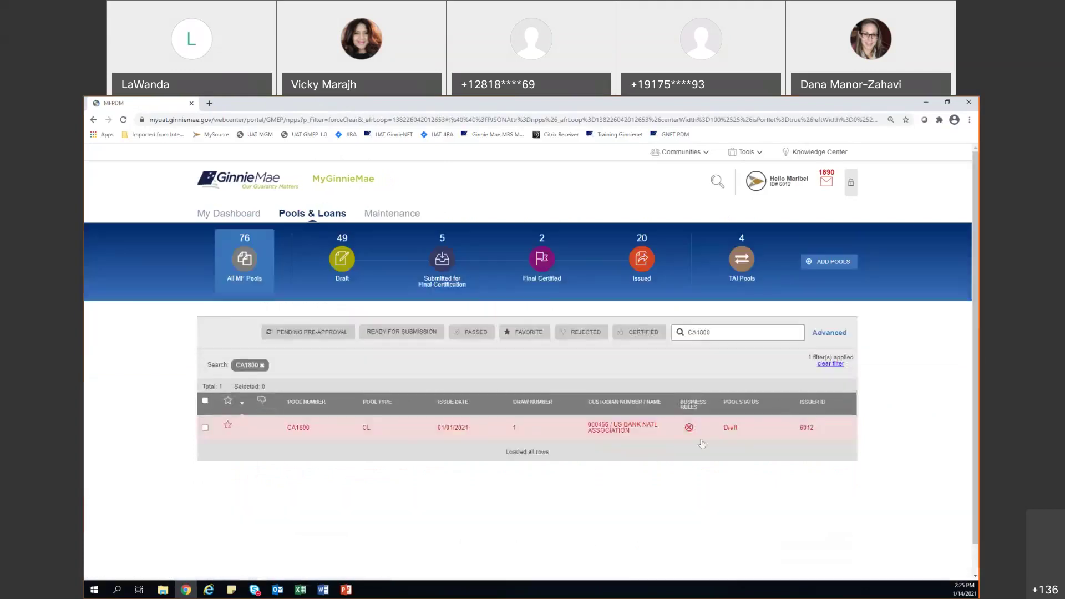
{"action": "mouse_move", "coordinate": [852, 436]}
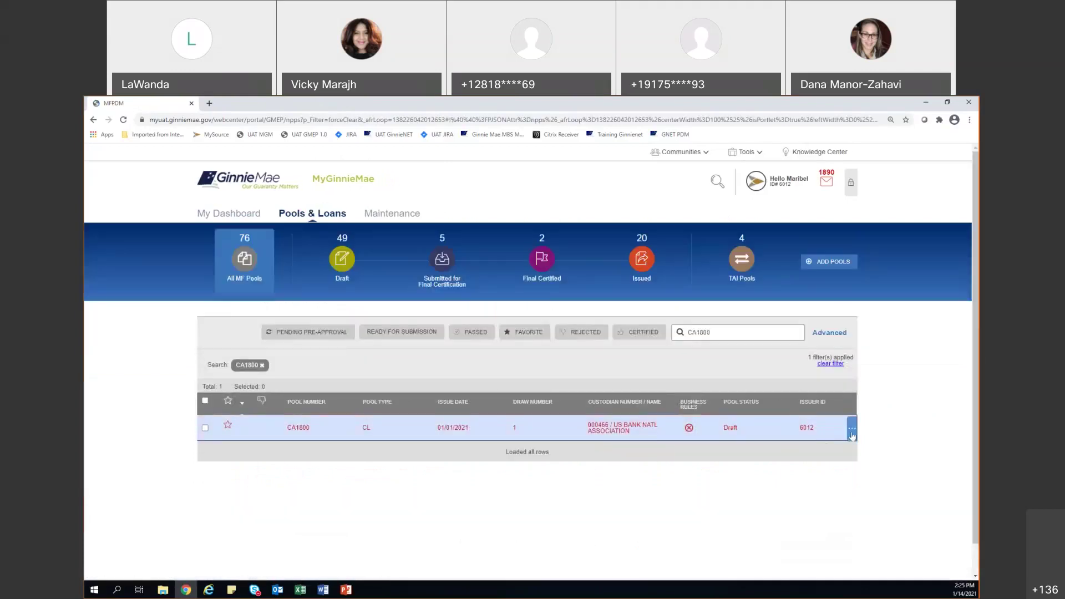
{"action": "left_click", "coordinate": [853, 436]}
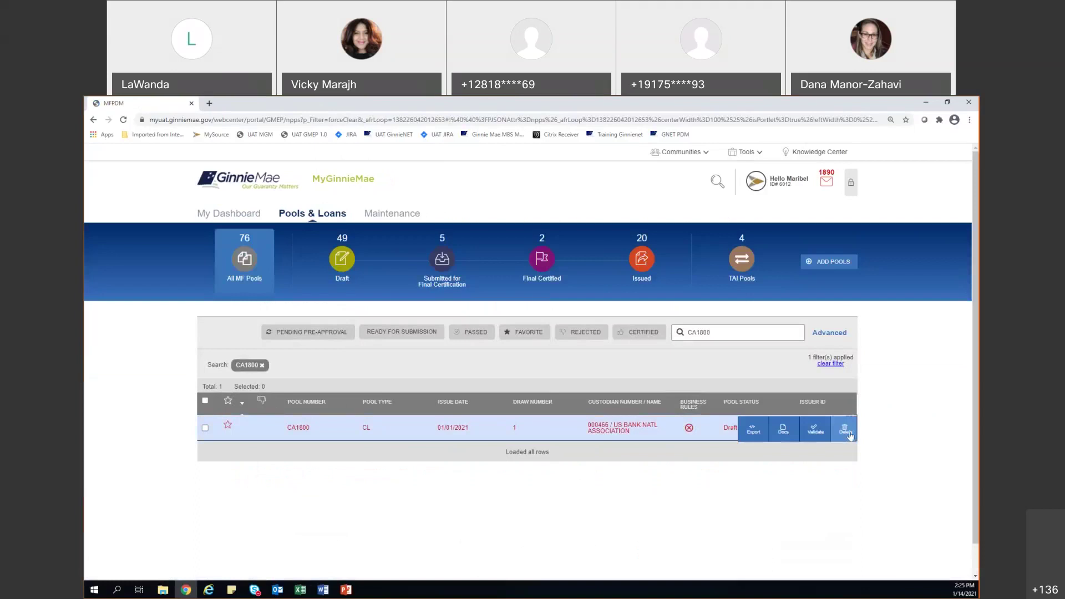
{"action": "left_click", "coordinate": [787, 434]}
{"action": "scroll", "coordinate": [757, 466], "scroll_direction": "down", "scroll_amount": 1}
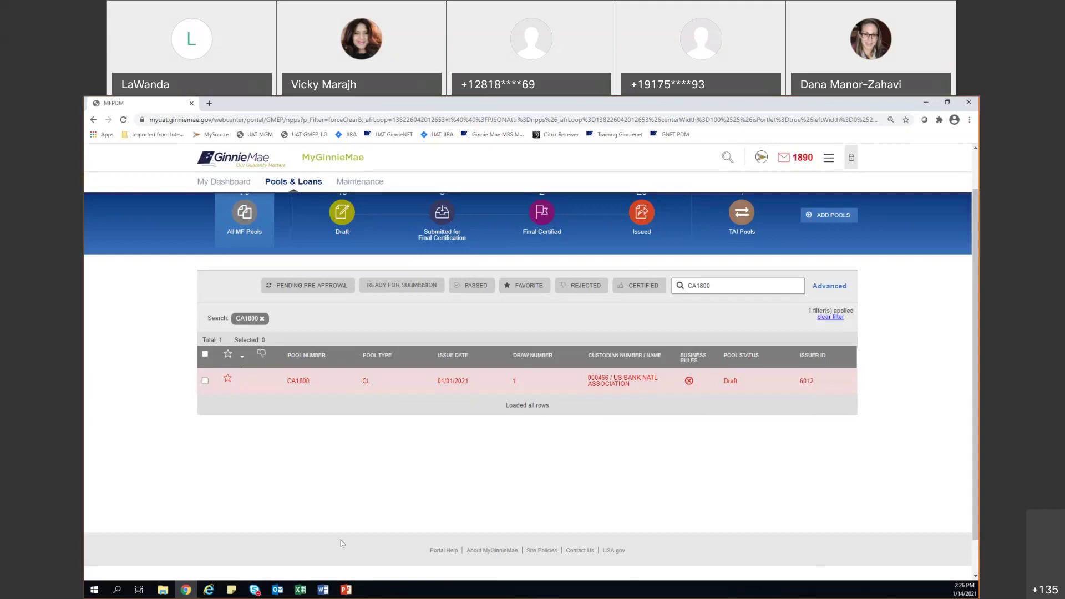
Bring the PowerPoint training agenda forward and point to the Waiver Letters item
{"action": "mouse_move", "coordinate": [344, 591]}
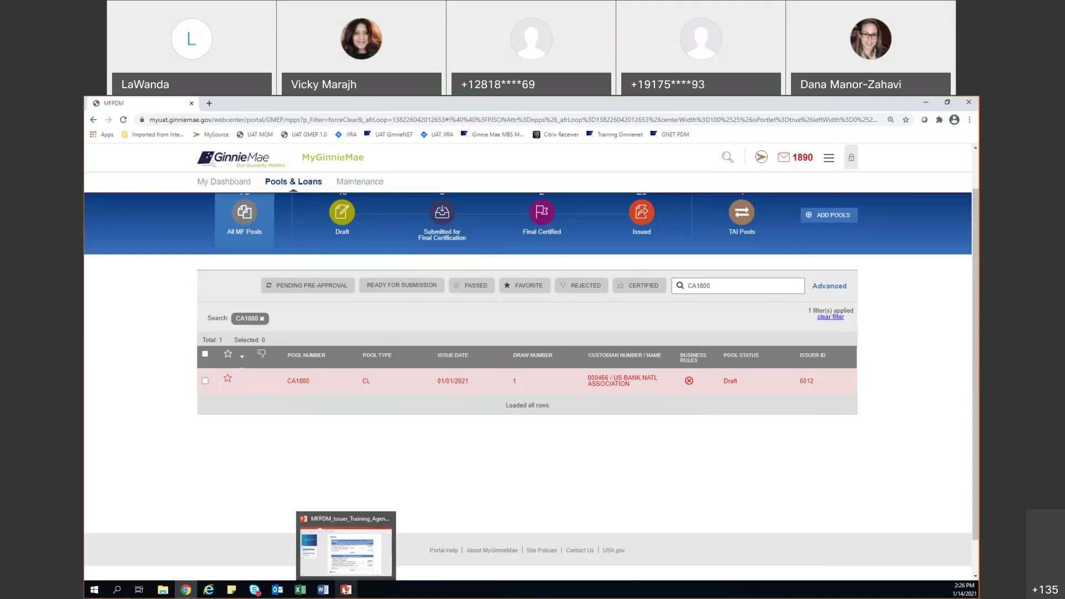
{"action": "left_click", "coordinate": [344, 591]}
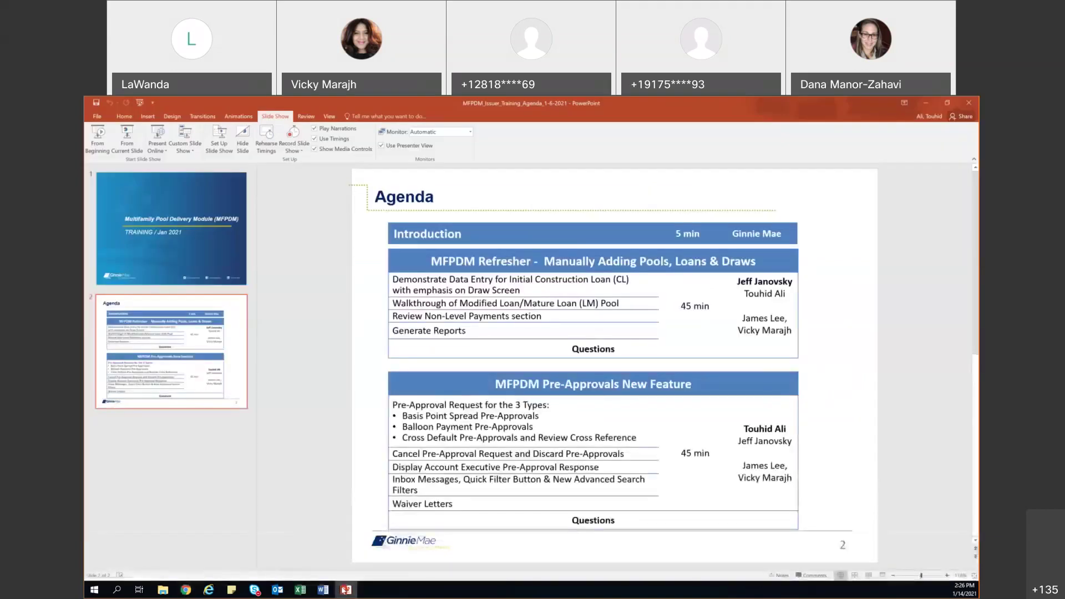
{"action": "left_click", "coordinate": [462, 505]}
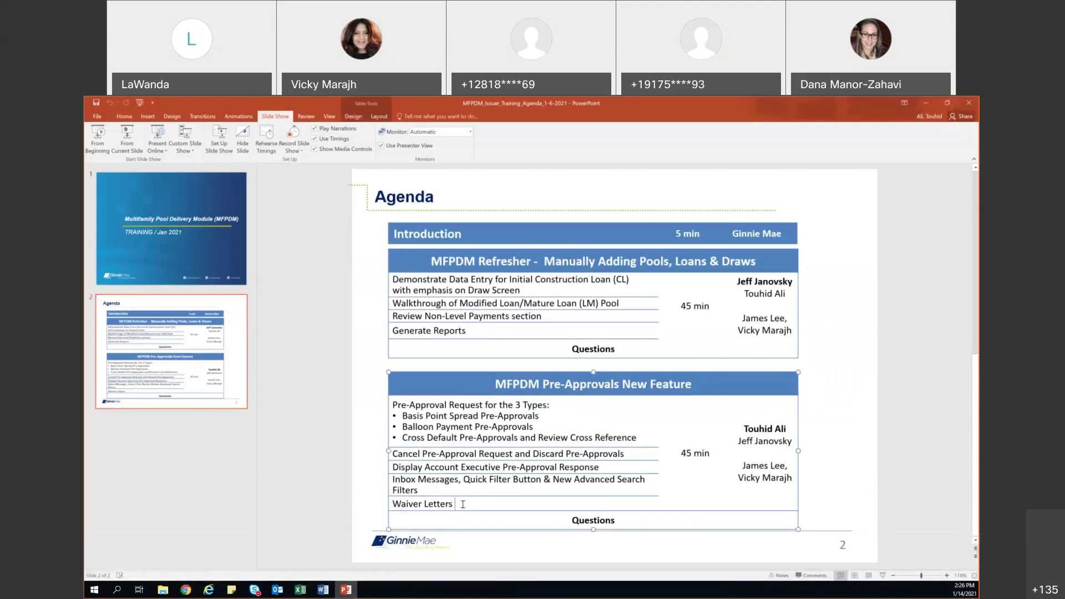